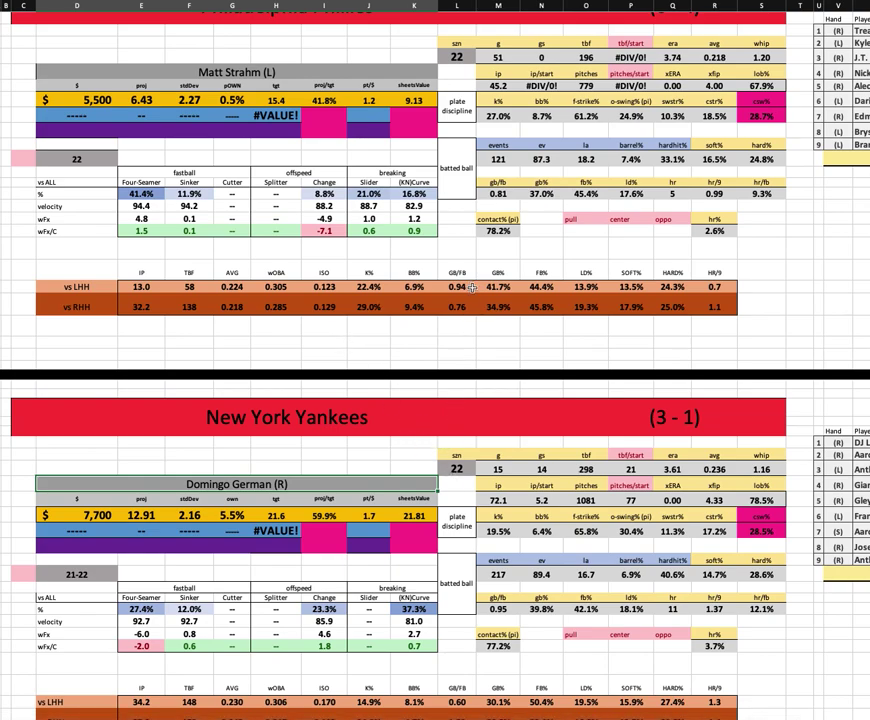
Step: Examine the Yankees starting pitcher's projection, strikeout rate, WHIP and CSW% for the 2022 season
{"action": "scroll", "coordinate": [450, 440], "scroll_direction": "down", "scroll_amount": 2}
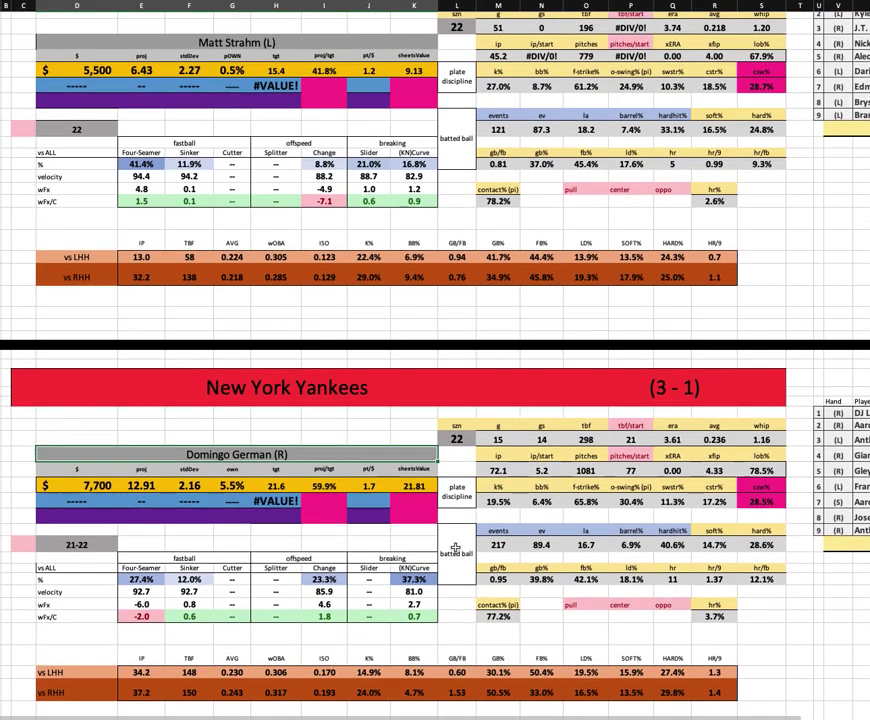
{"action": "scroll", "coordinate": [455, 548], "scroll_direction": "down", "scroll_amount": 2}
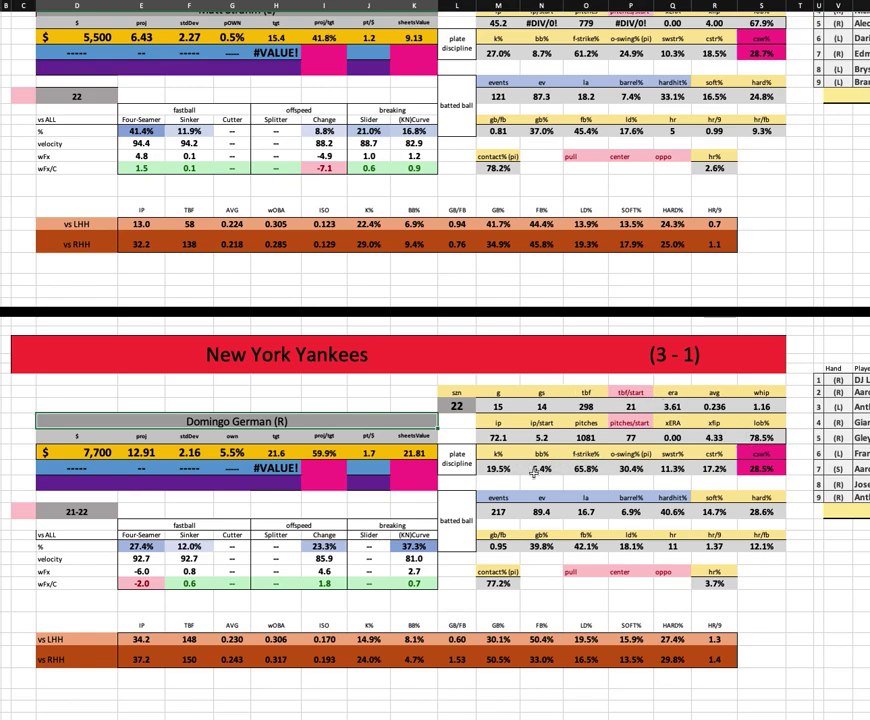
{"action": "left_click", "coordinate": [478, 468]}
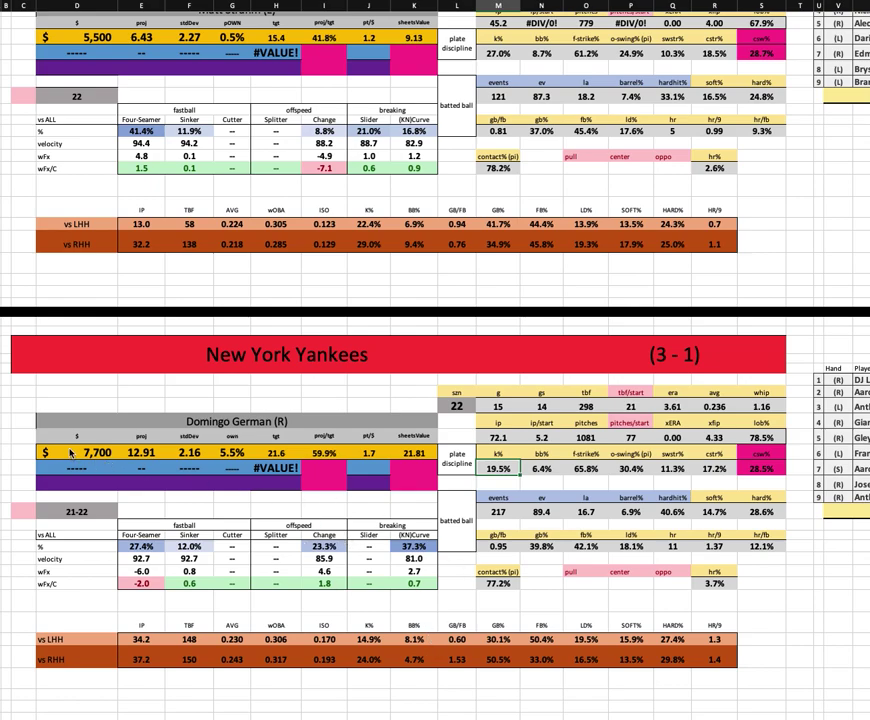
{"action": "left_click", "coordinate": [138, 453]}
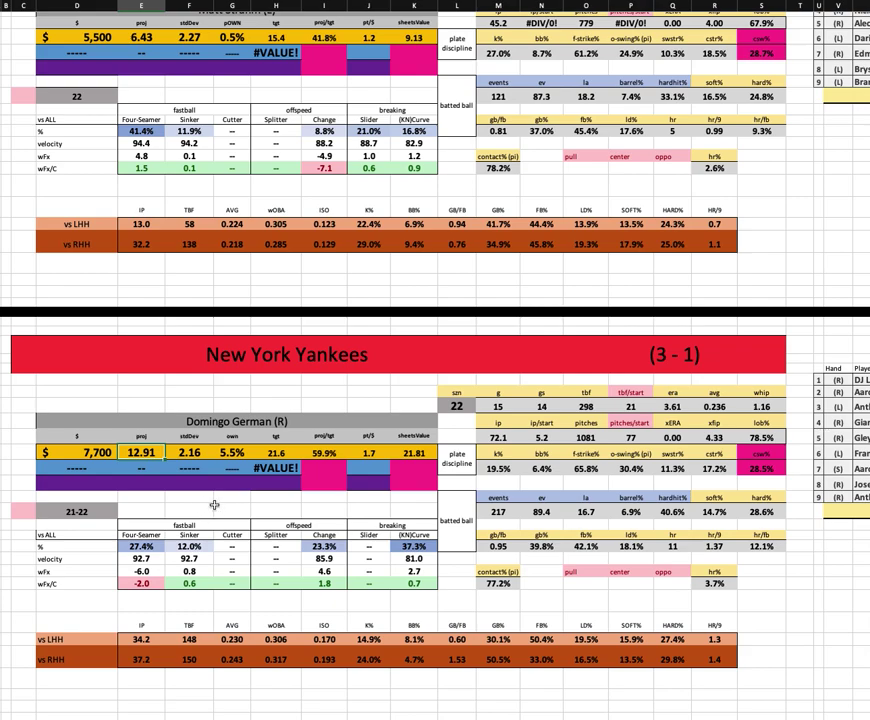
{"action": "left_click", "coordinate": [478, 467]}
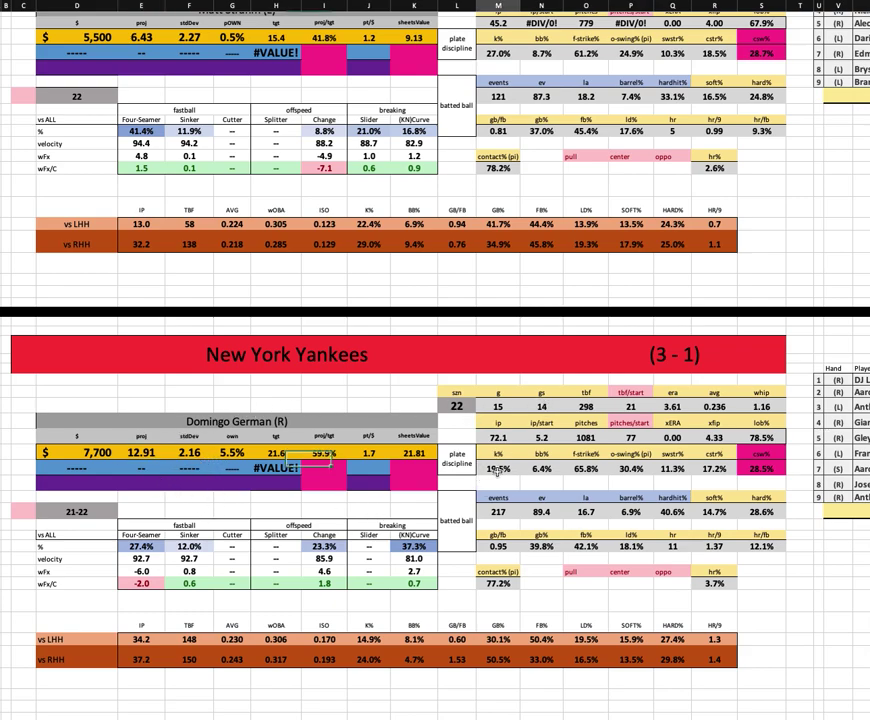
{"action": "left_click", "coordinate": [761, 406]}
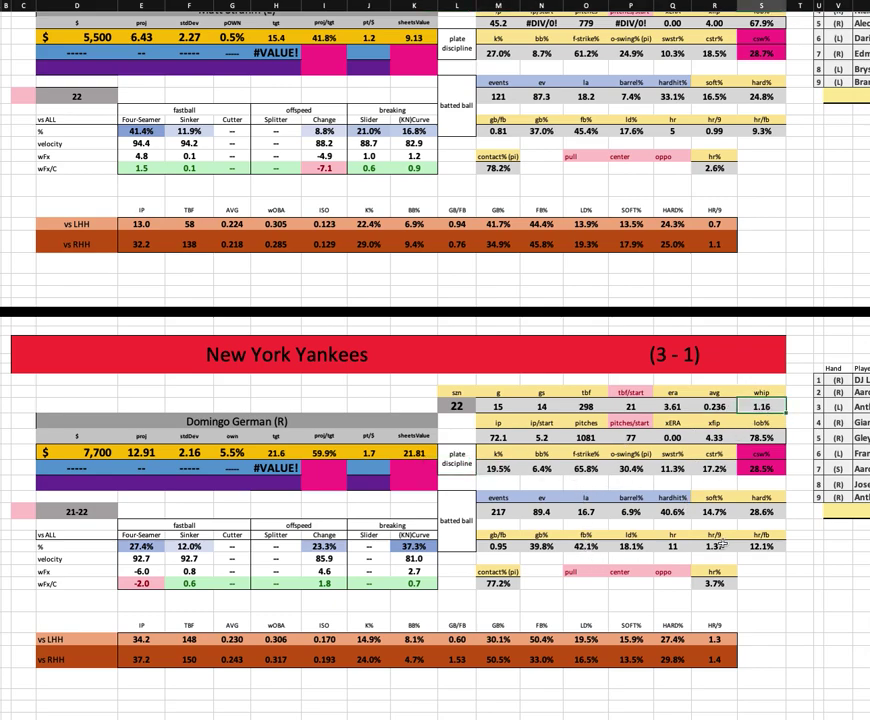
{"action": "left_click", "coordinate": [762, 468]}
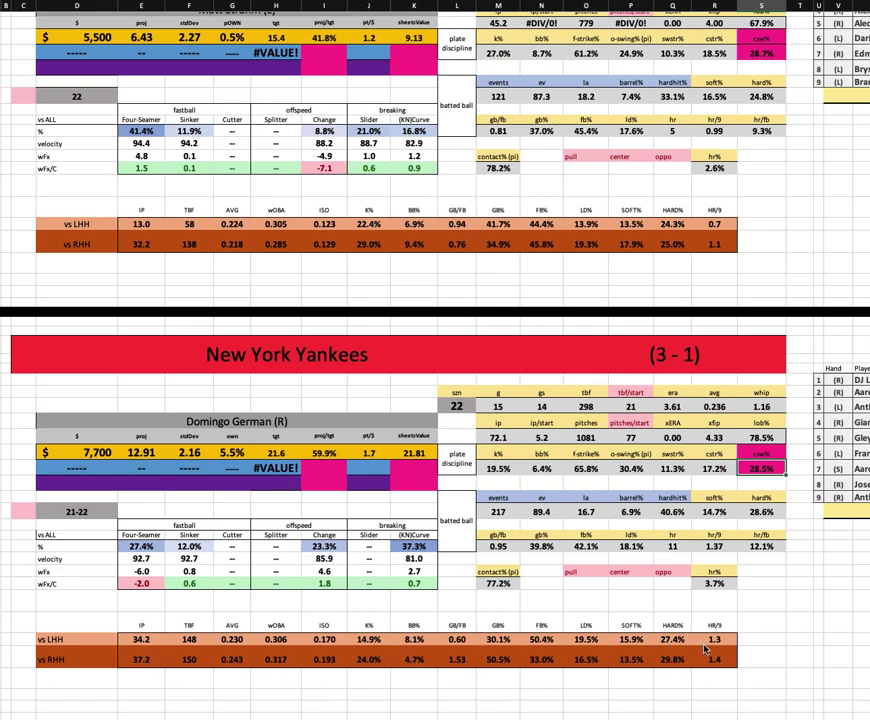
Step: Examine the Yankees pitcher's ISO, K%, BB% and GB/FB splits against left- and right-handed hitters
{"action": "left_click_drag", "start_coordinate": [325, 639], "coordinate": [325, 660]}
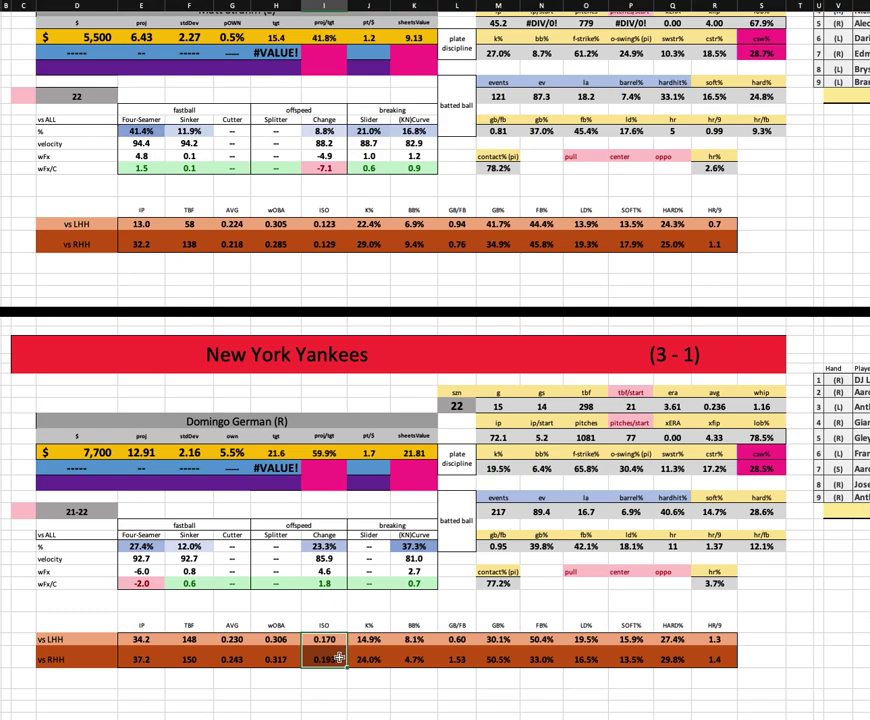
{"action": "left_click", "coordinate": [385, 641]}
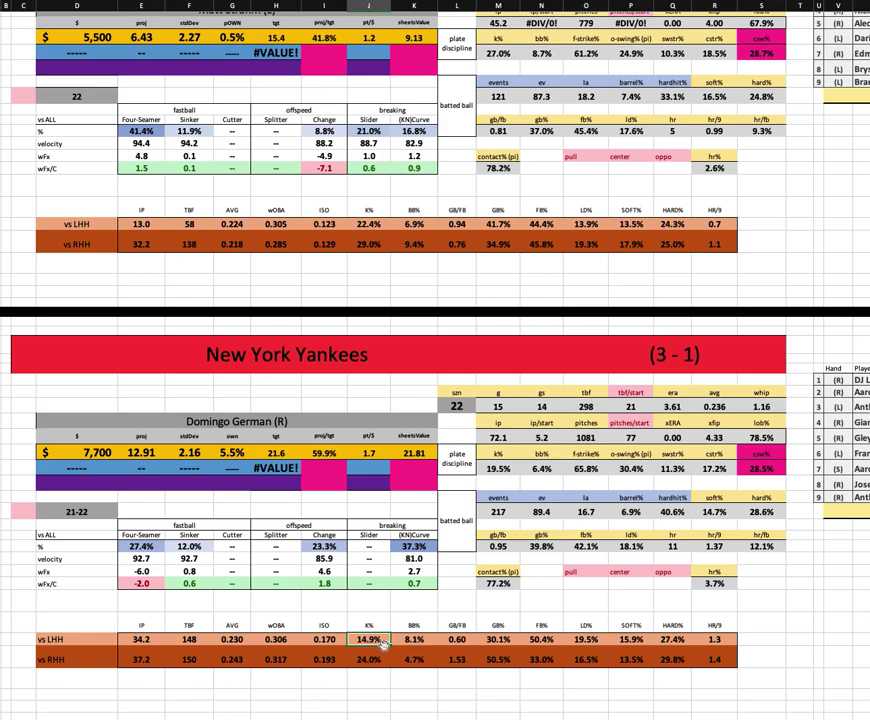
{"action": "left_click", "coordinate": [369, 658]}
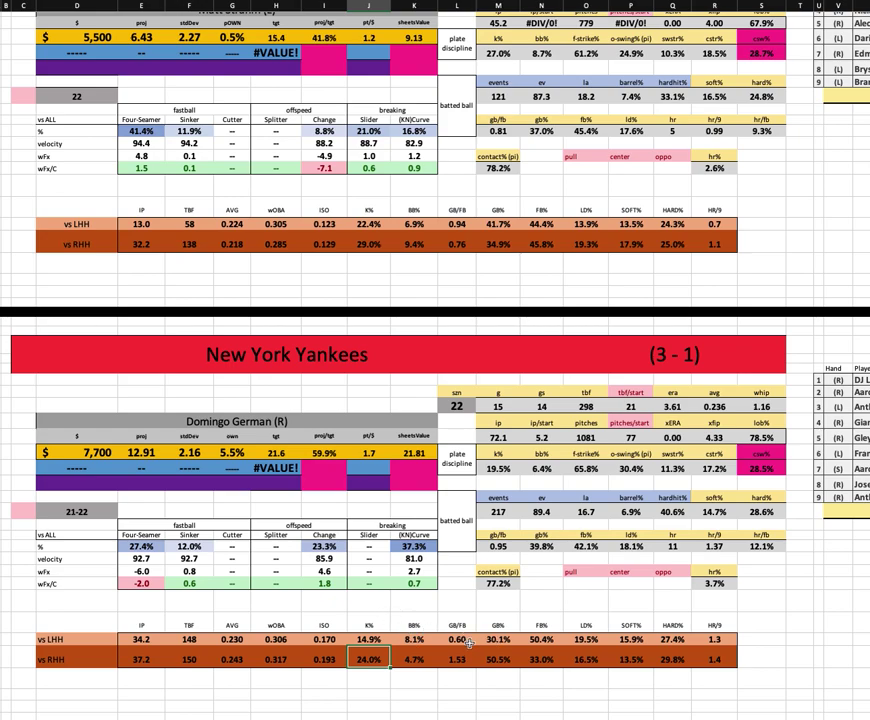
{"action": "left_click", "coordinate": [418, 642]}
{"action": "left_click", "coordinate": [467, 640]}
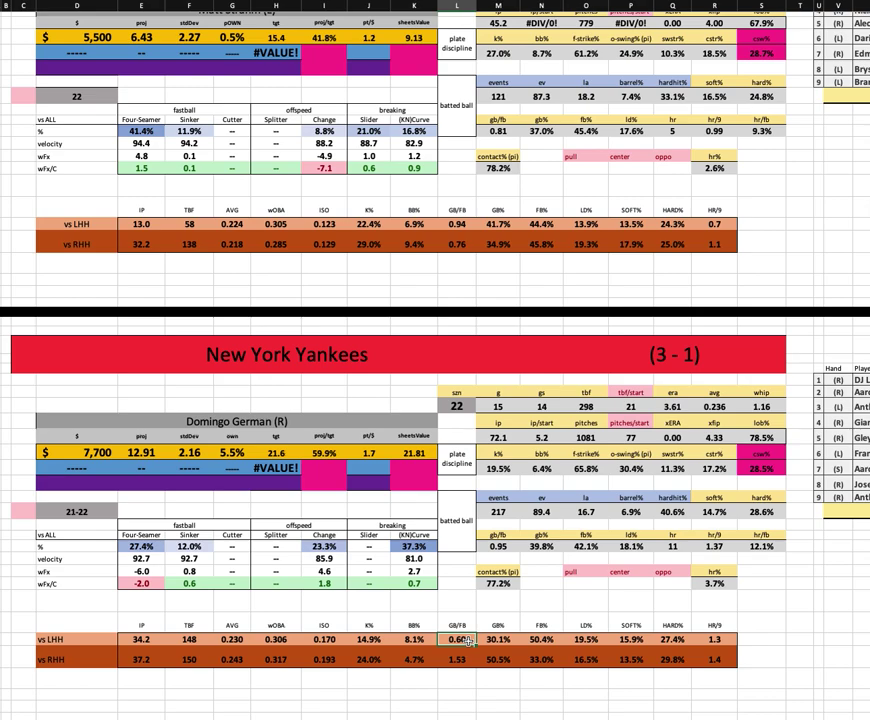
Step: Review the Phillies lineup's positions, salaries and projections, including the first baseman and the catcher, and check the team's record
{"action": "scroll", "coordinate": [291, 326], "scroll_direction": "up", "scroll_amount": 5}
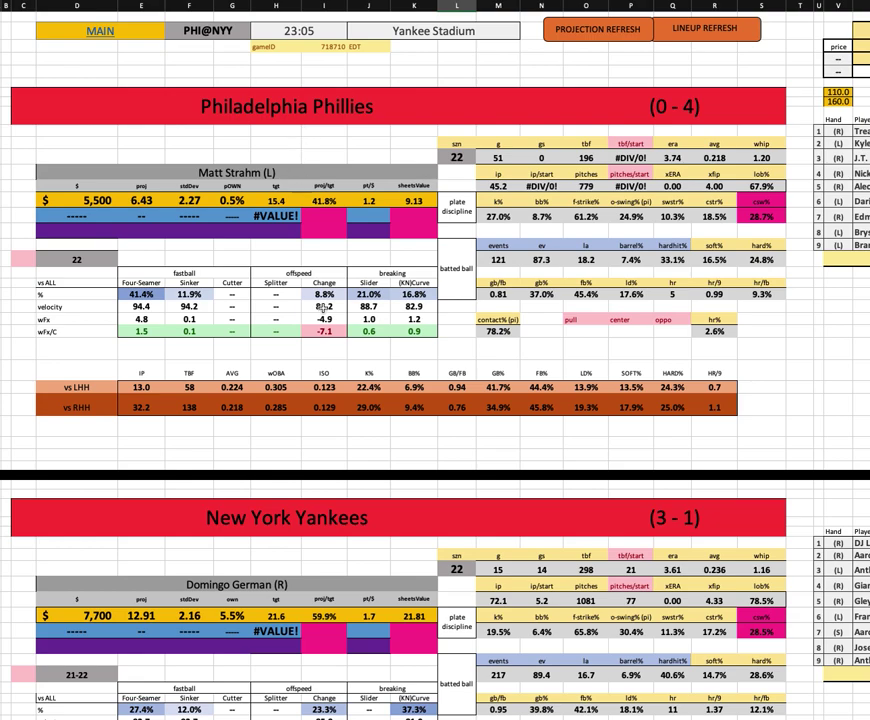
{"action": "scroll", "coordinate": [746, 520], "scroll_direction": "right", "scroll_amount": 3}
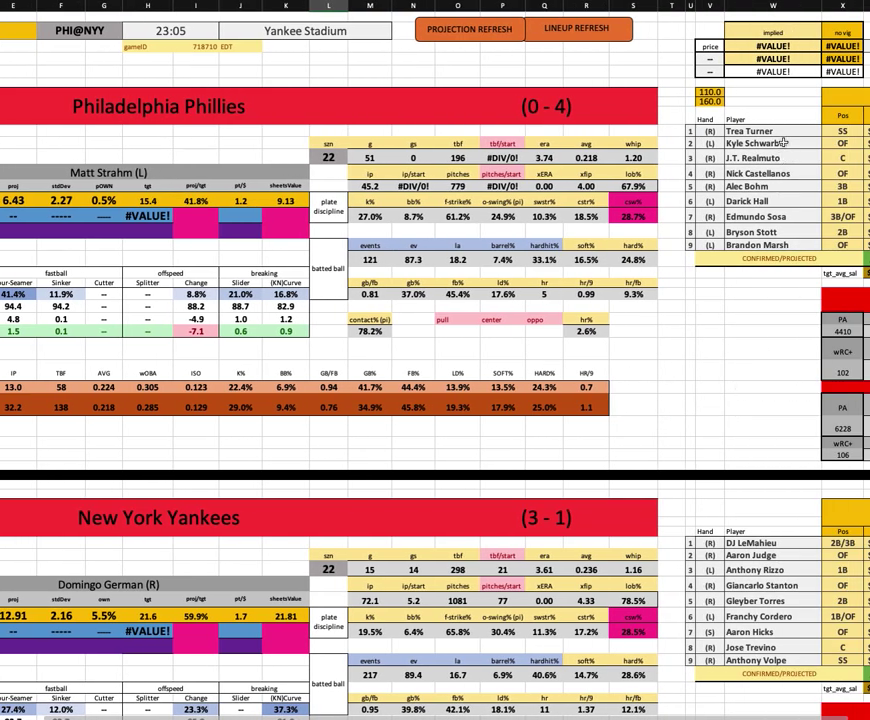
{"action": "scroll", "coordinate": [783, 143], "scroll_direction": "right", "scroll_amount": 3}
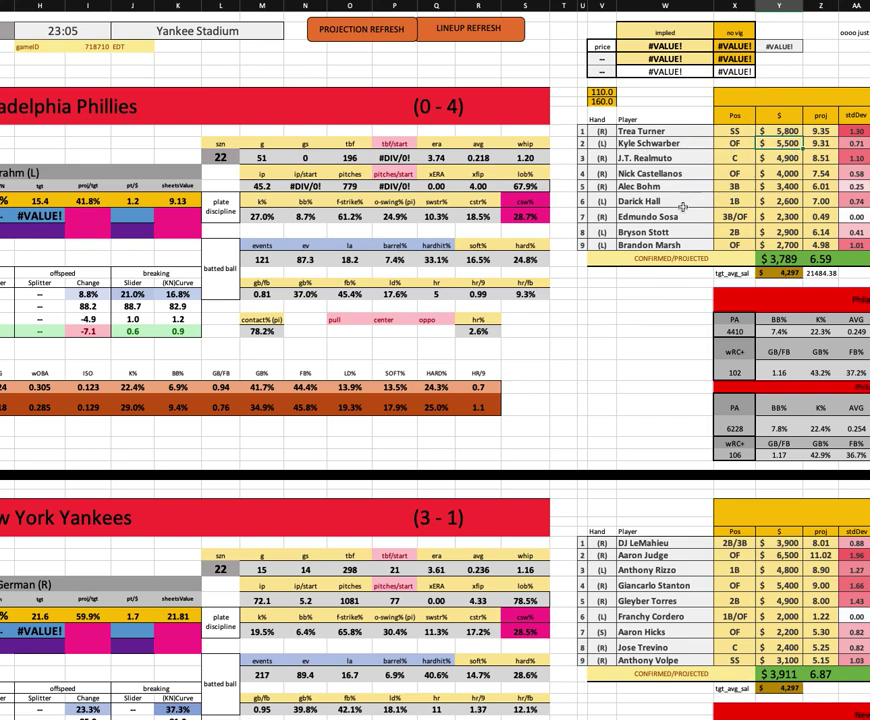
{"action": "left_click", "coordinate": [737, 201]}
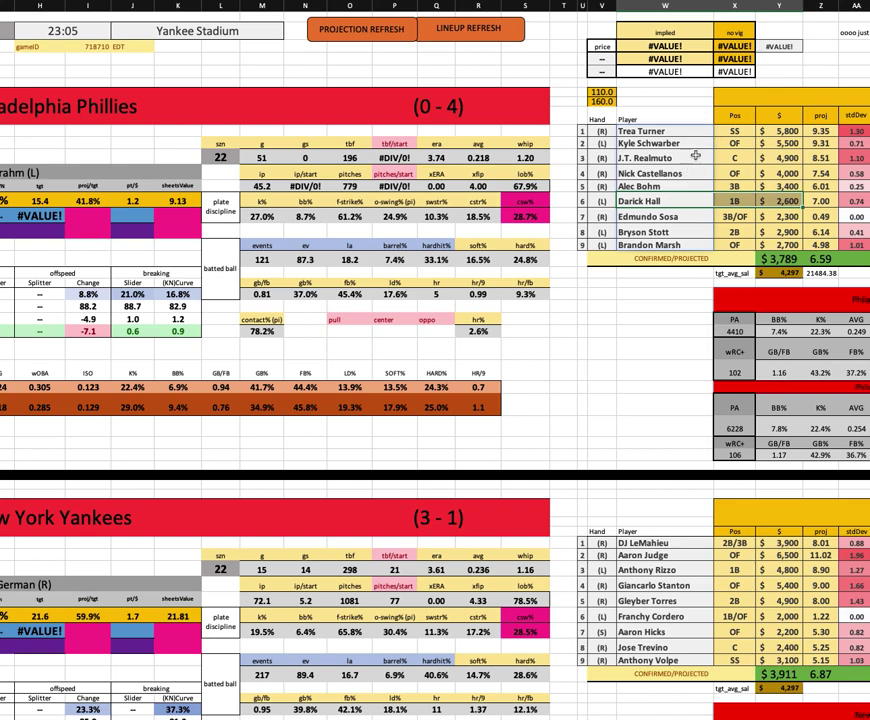
{"action": "left_click", "coordinate": [800, 157]}
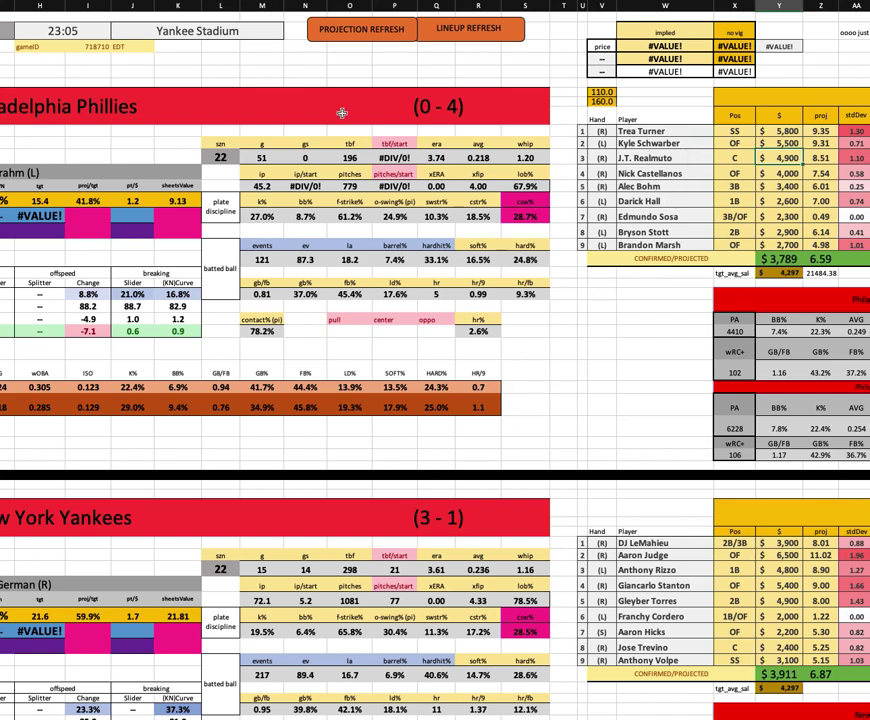
{"action": "left_click", "coordinate": [429, 122]}
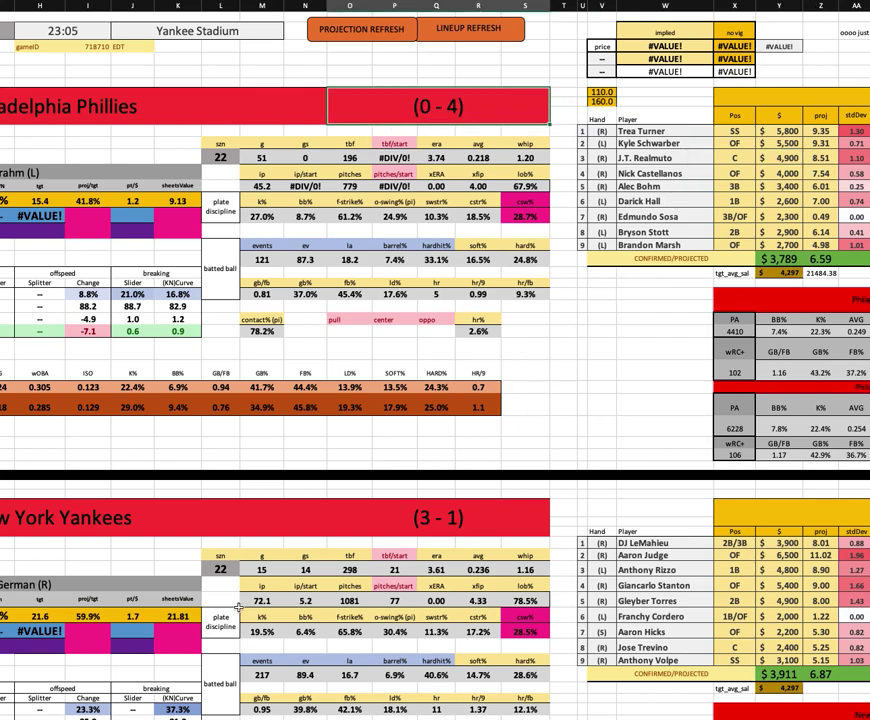
Step: Compare the Yankees and Phillies starters' season stats, strikeout rates, pitch mix and handedness splits
{"action": "scroll", "coordinate": [239, 607], "scroll_direction": "left", "scroll_amount": 5}
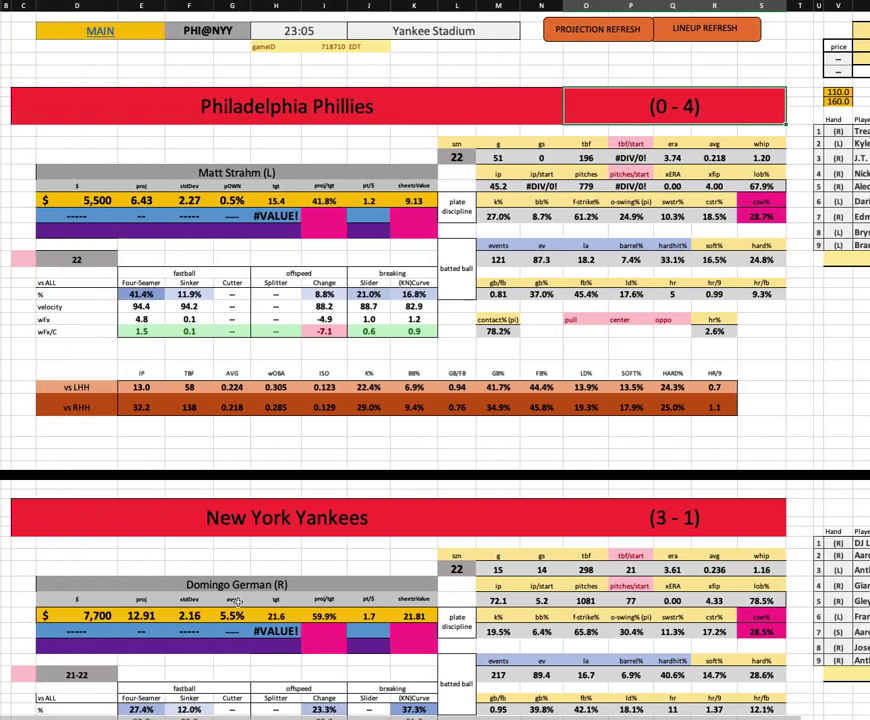
{"action": "scroll", "coordinate": [400, 560], "scroll_direction": "down", "scroll_amount": 2}
{"action": "left_click", "coordinate": [509, 563]}
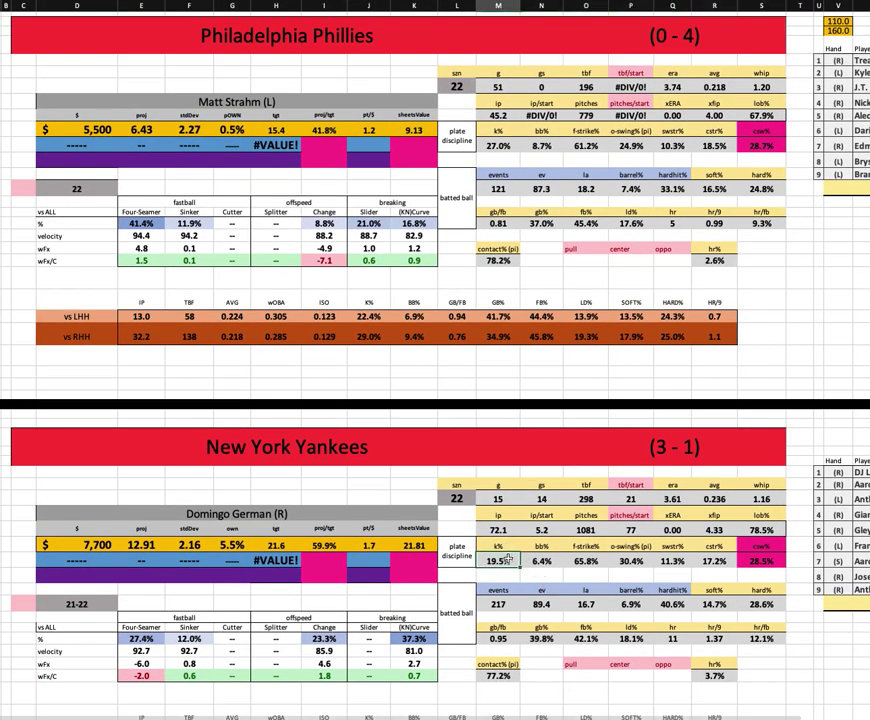
{"action": "scroll", "coordinate": [509, 560], "scroll_direction": "down", "scroll_amount": 5}
{"action": "scroll", "coordinate": [509, 555], "scroll_direction": "up", "scroll_amount": 1}
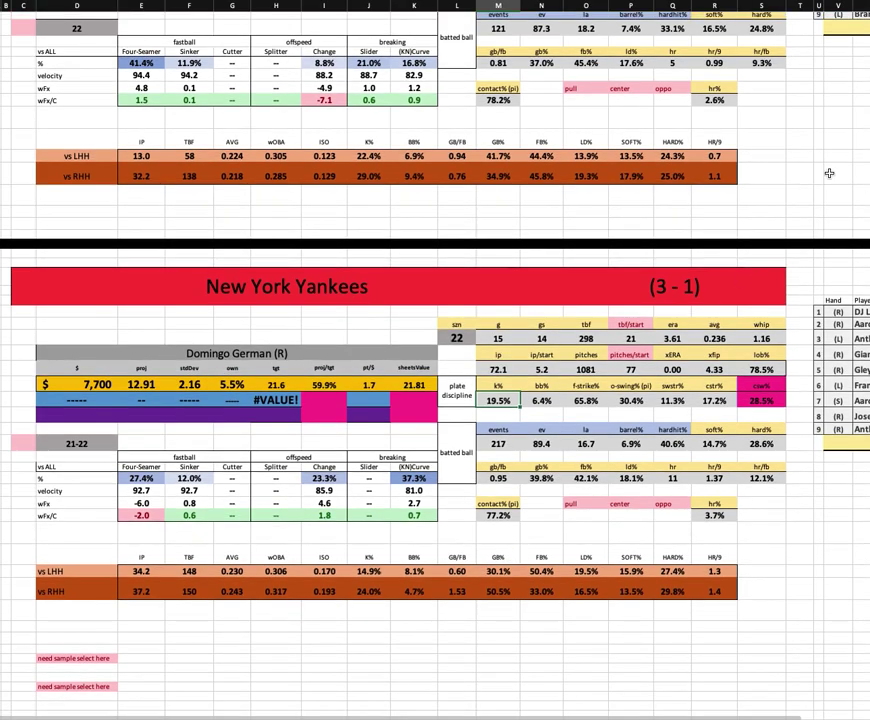
{"action": "scroll", "coordinate": [843, 148], "scroll_direction": "up", "scroll_amount": 7}
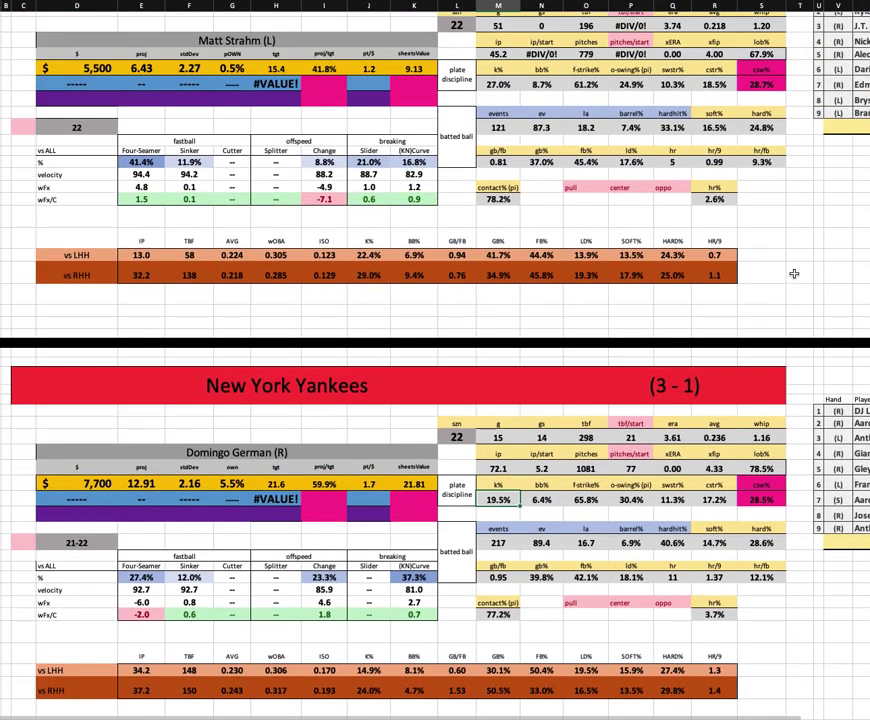
{"action": "scroll", "coordinate": [822, 231], "scroll_direction": "right", "scroll_amount": 2}
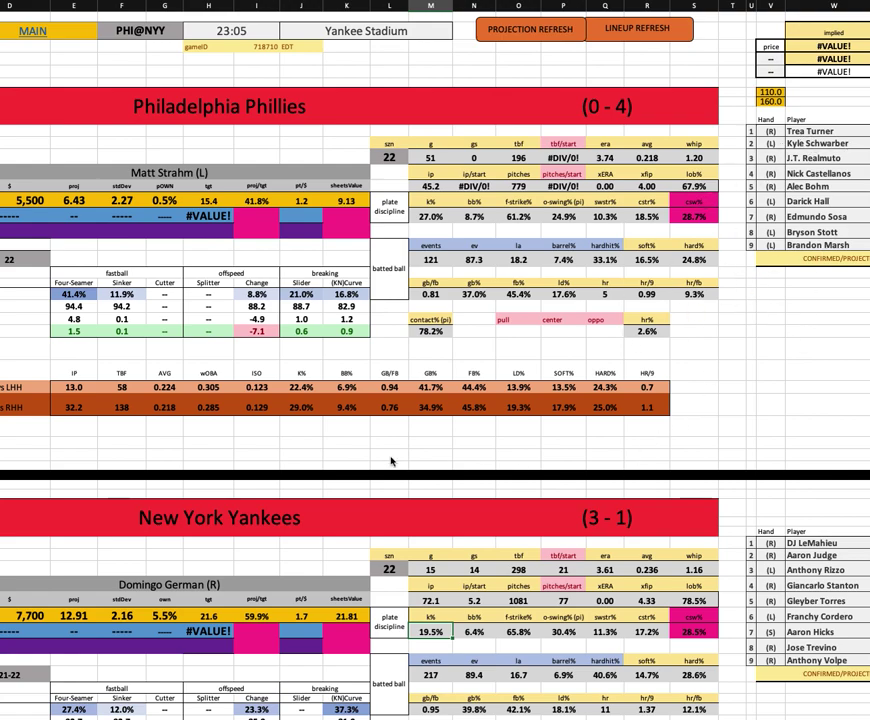
{"action": "scroll", "coordinate": [390, 623], "scroll_direction": "left", "scroll_amount": 2}
{"action": "scroll", "coordinate": [342, 468], "scroll_direction": "down", "scroll_amount": 5}
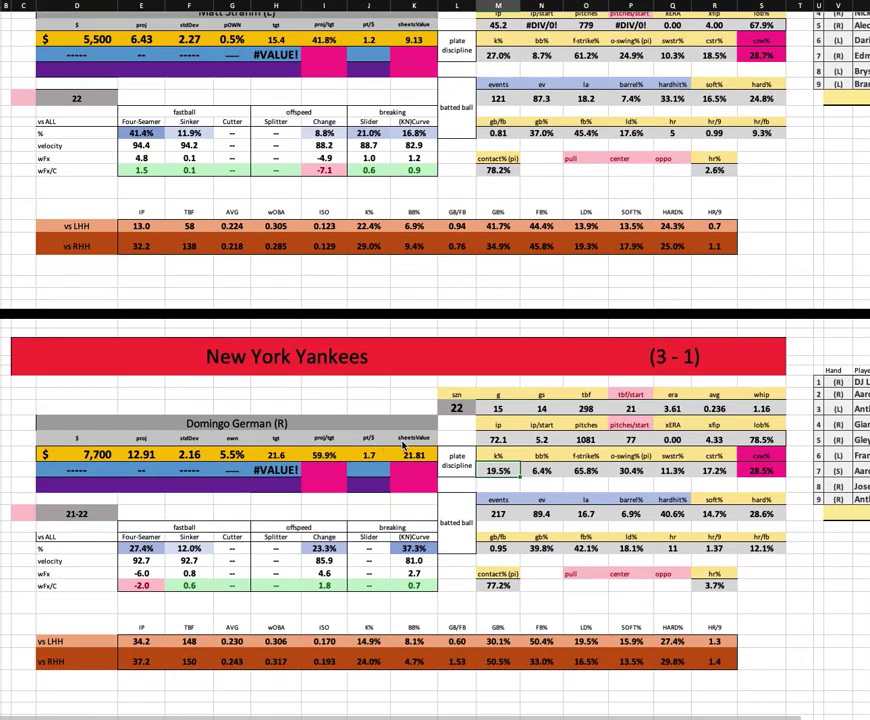
{"action": "scroll", "coordinate": [403, 446], "scroll_direction": "up", "scroll_amount": 2}
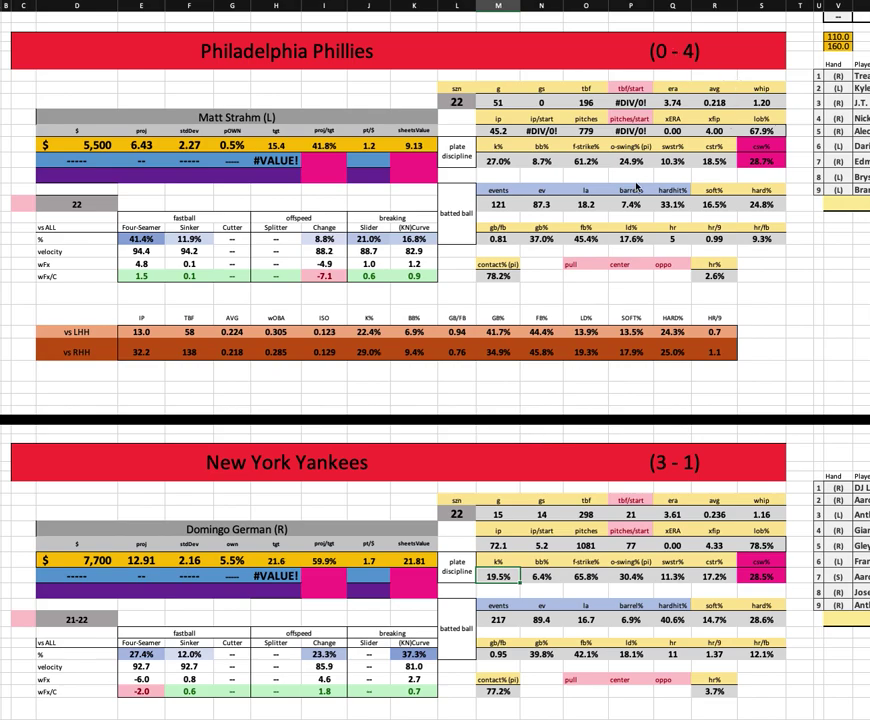
{"action": "scroll", "coordinate": [564, 452], "scroll_direction": "down", "scroll_amount": 3}
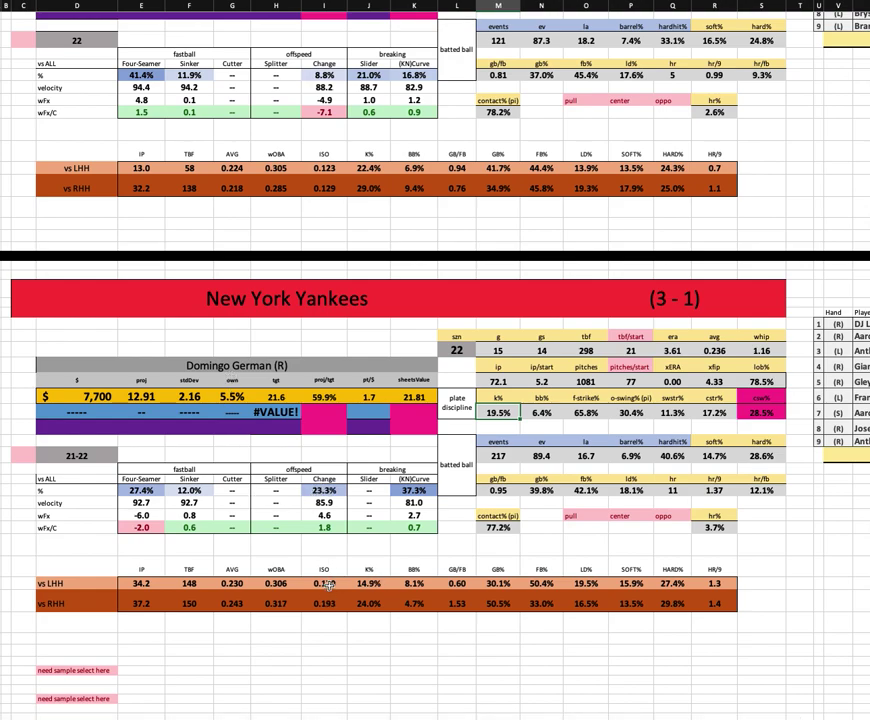
{"action": "scroll", "coordinate": [415, 527], "scroll_direction": "up", "scroll_amount": 4}
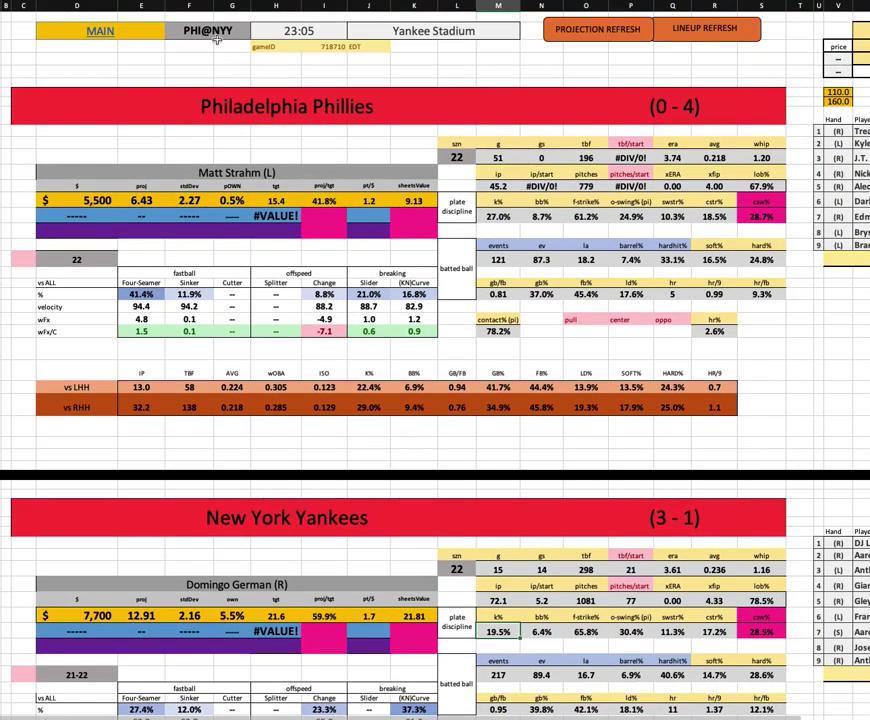
Step: Switch the matchup sheet to TB@WAS and check the Rays starter's salary and strikeout rate
{"action": "left_click", "coordinate": [256, 33]}
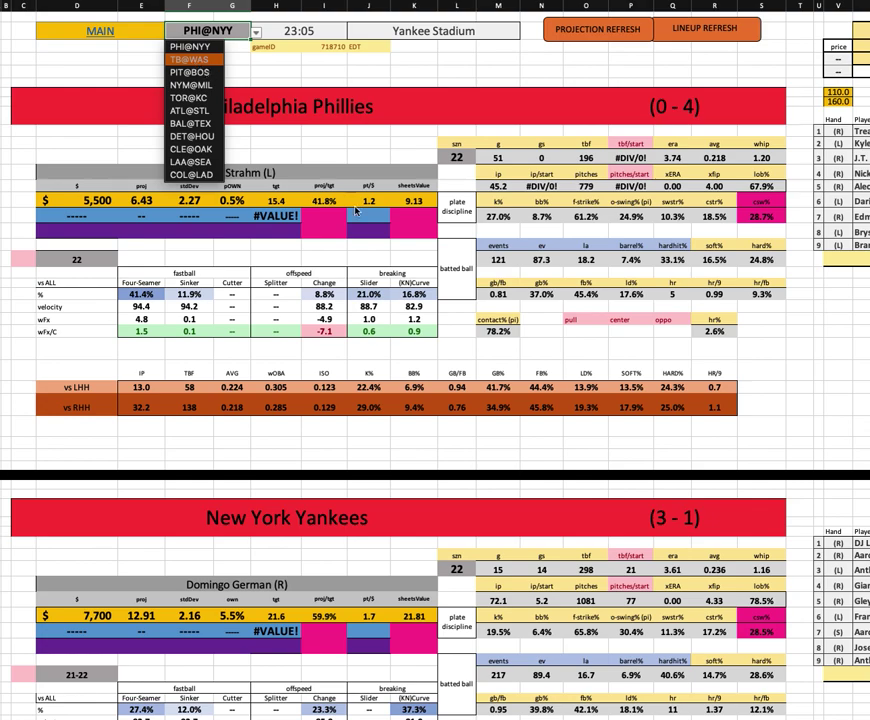
{"action": "key", "text": "Return"}
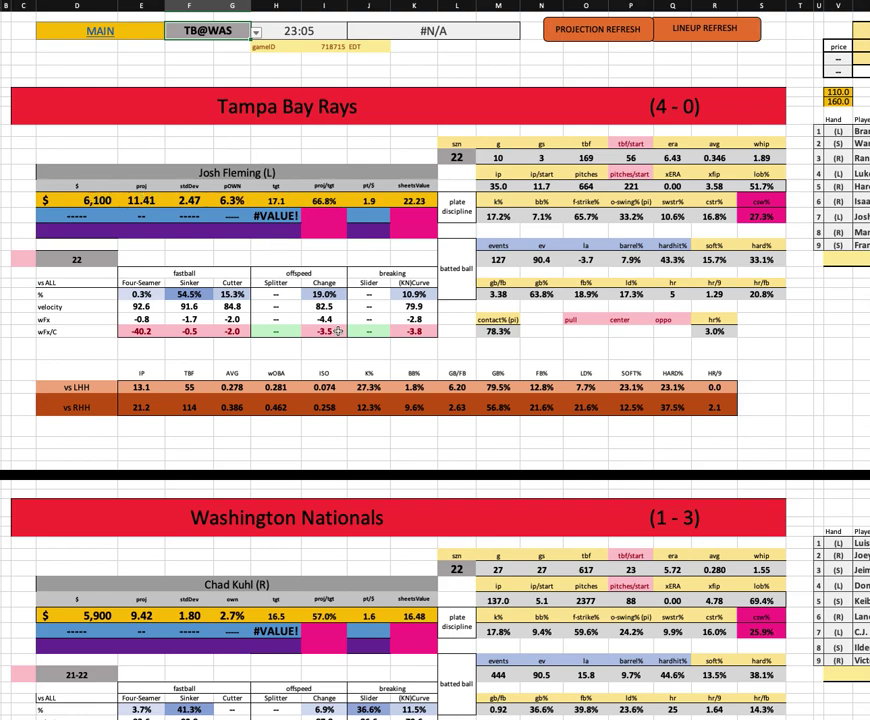
{"action": "left_click", "coordinate": [88, 200]}
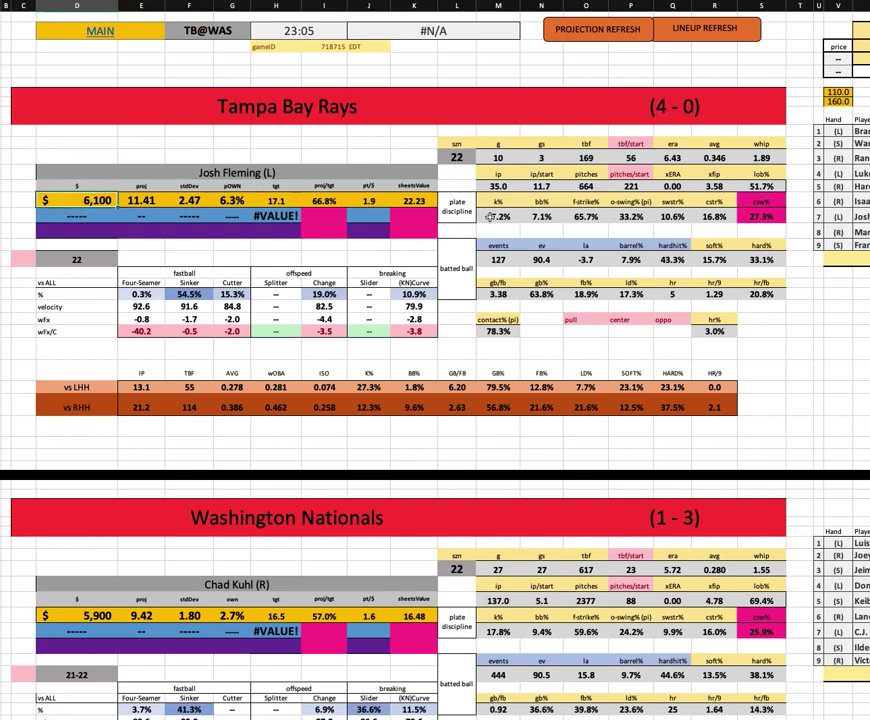
{"action": "left_click", "coordinate": [509, 216]}
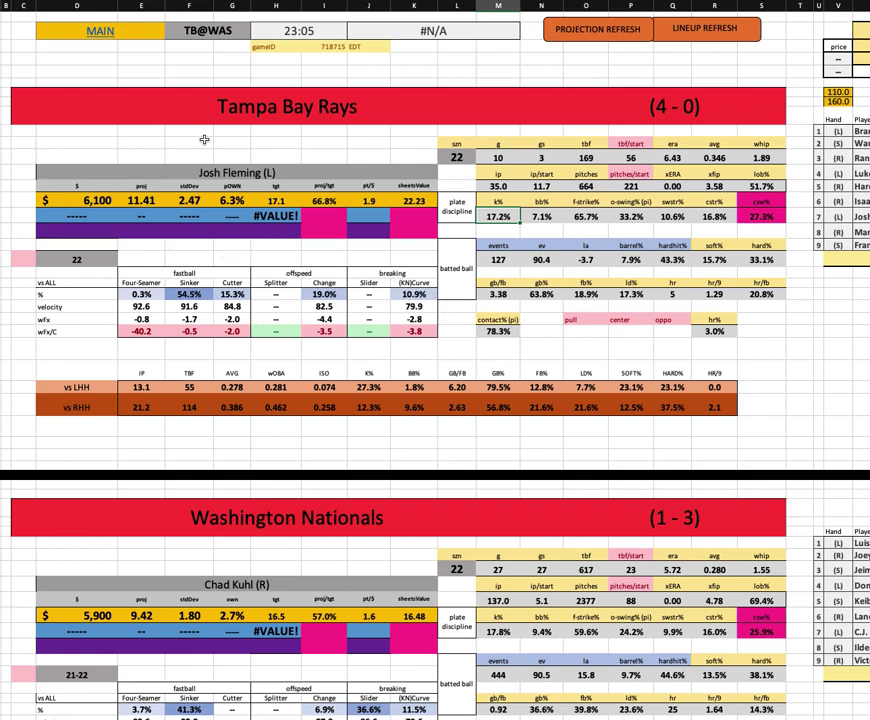
Step: Examine the Nationals starter's stats and splits alongside the Nationals hitters' positions, salaries and projections
{"action": "scroll", "coordinate": [456, 387], "scroll_direction": "down", "scroll_amount": 3}
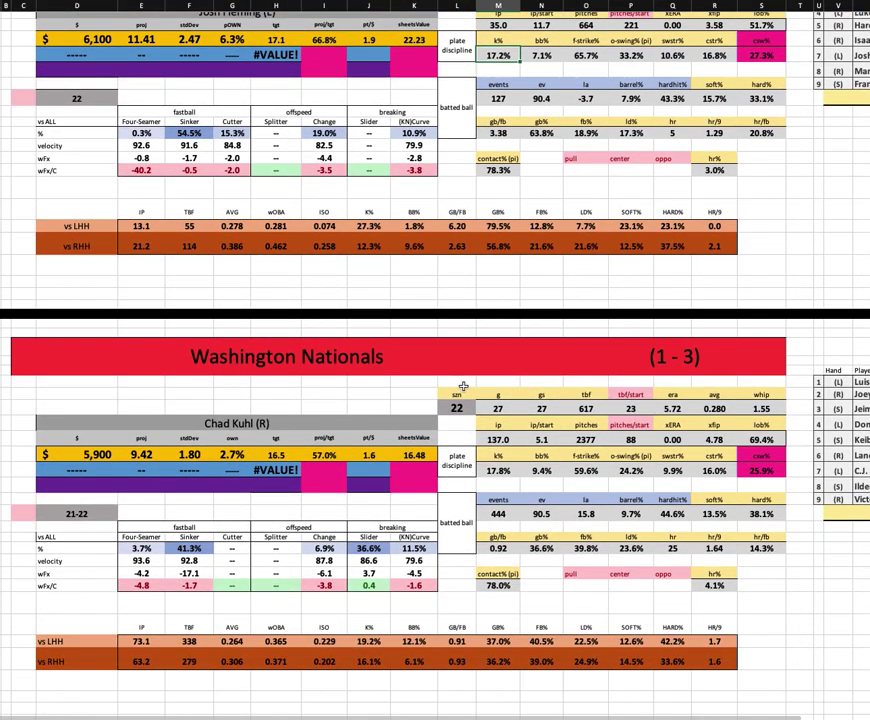
{"action": "scroll", "coordinate": [503, 424], "scroll_direction": "right", "scroll_amount": 5}
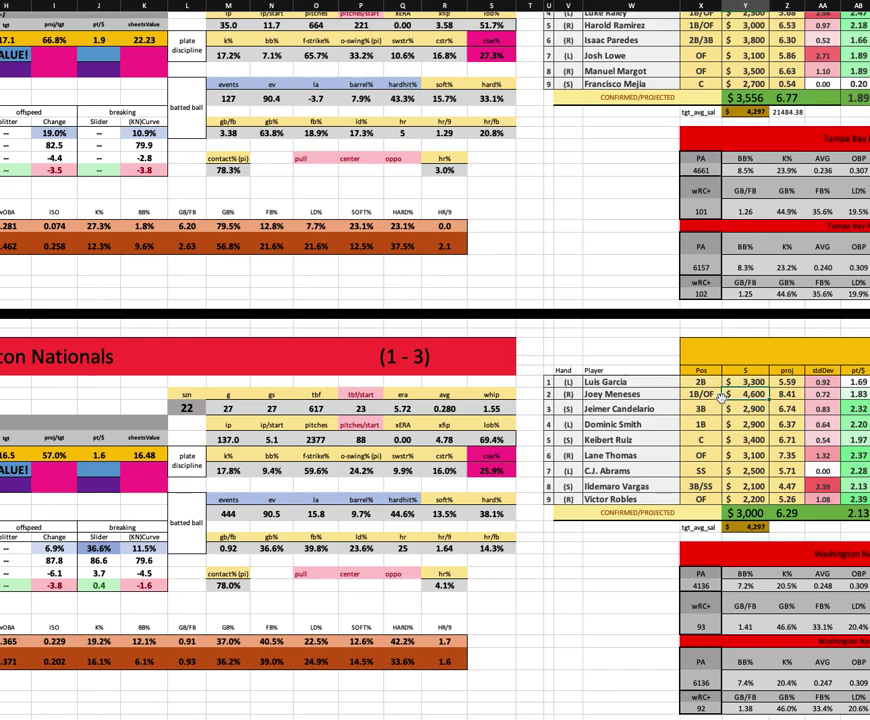
{"action": "scroll", "coordinate": [320, 330], "scroll_direction": "left", "scroll_amount": 5}
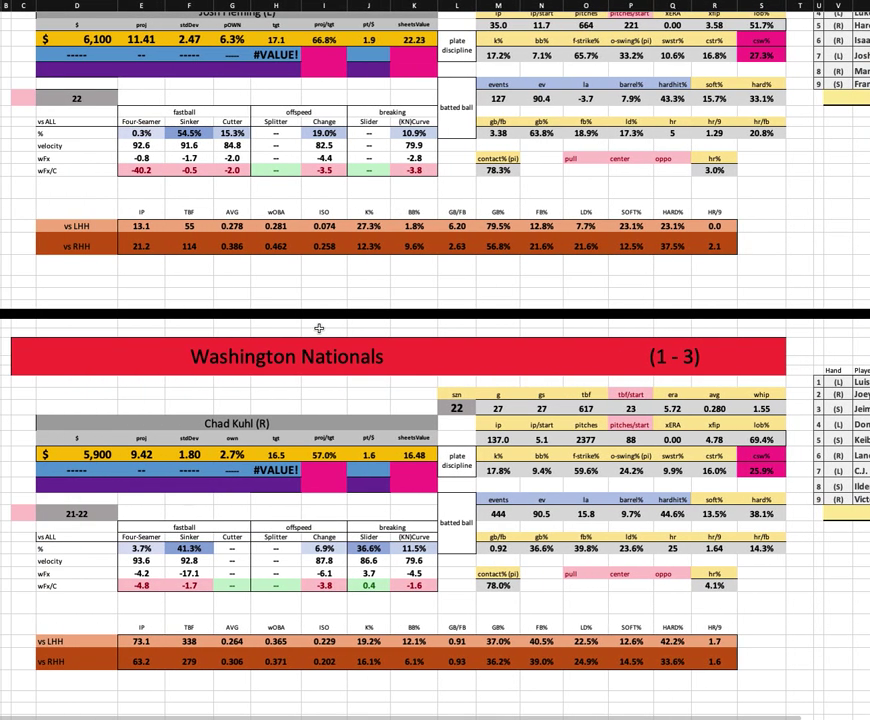
Step: Select the Rays starter's entire vs RHH split row from IP to HR/9 for review
{"action": "scroll", "coordinate": [391, 293], "scroll_direction": "up", "scroll_amount": 5}
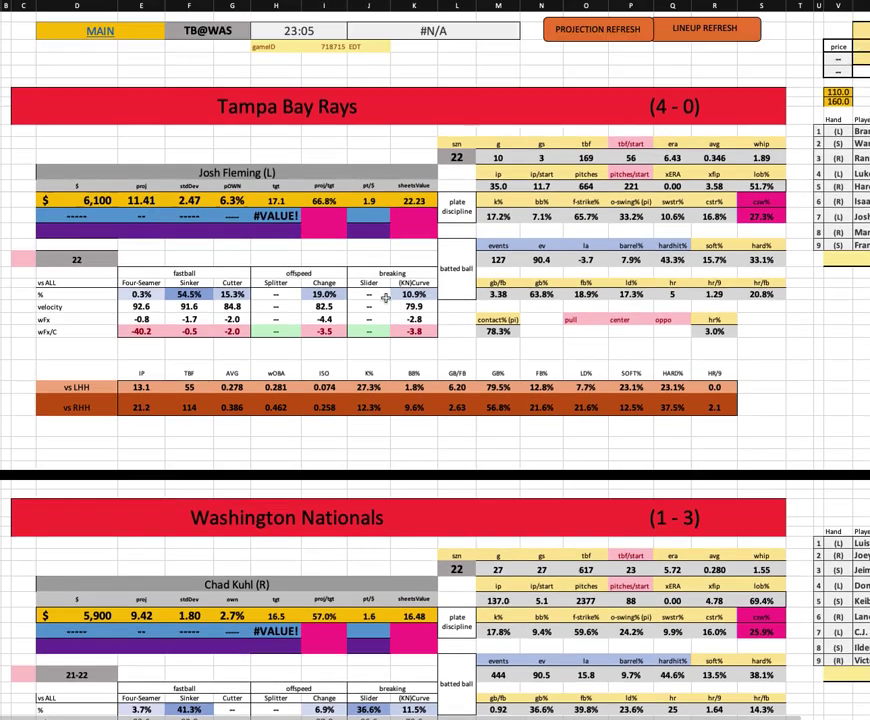
{"action": "left_click", "coordinate": [141, 407]}
{"action": "key", "text": "ctrl+shift+Right"}
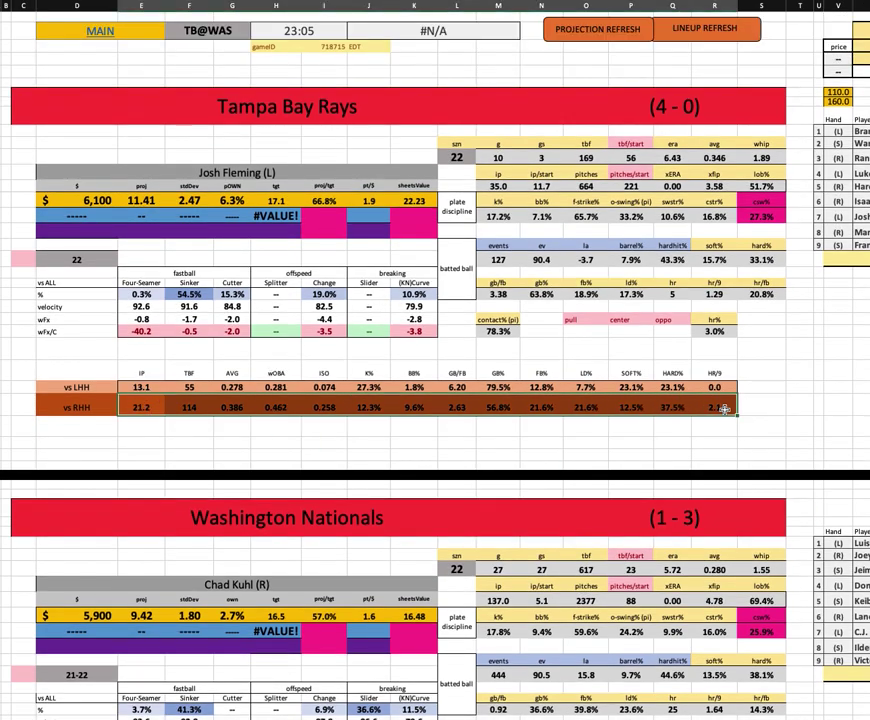
Step: Check the Rays starter's ISO, wOBA, K% and HR/9 against right-handed hitters, along with his changeup usage and value
{"action": "left_click", "coordinate": [329, 405]}
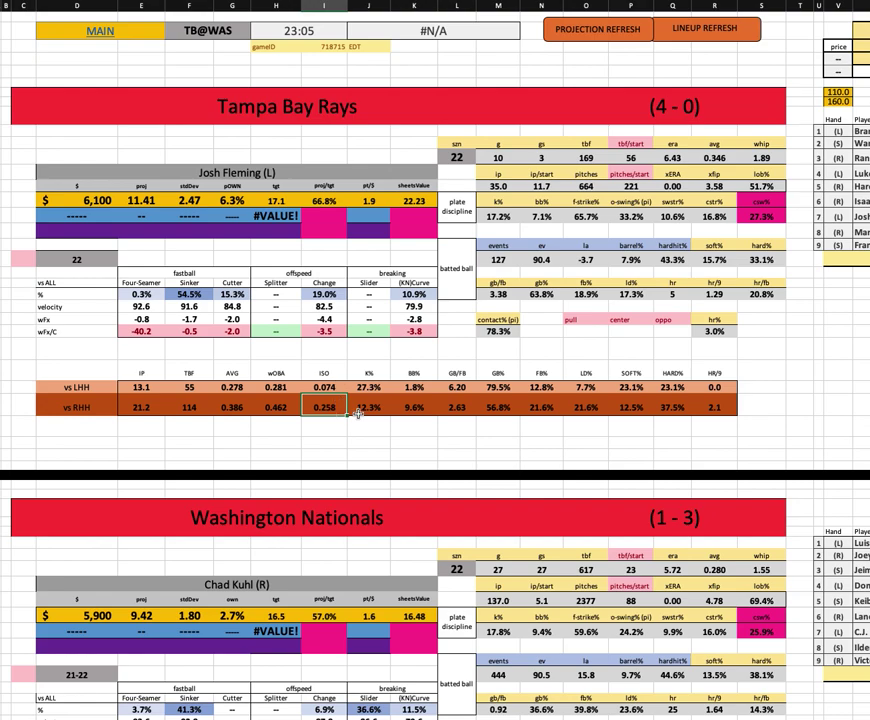
{"action": "left_click_drag", "start_coordinate": [324, 294], "coordinate": [324, 331]}
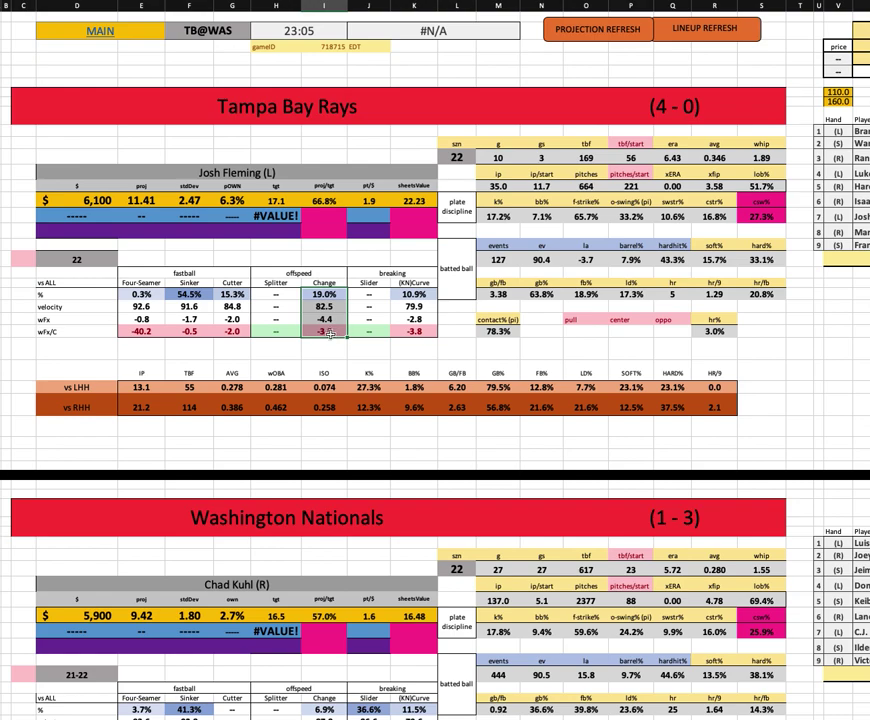
{"action": "left_click", "coordinate": [325, 406]}
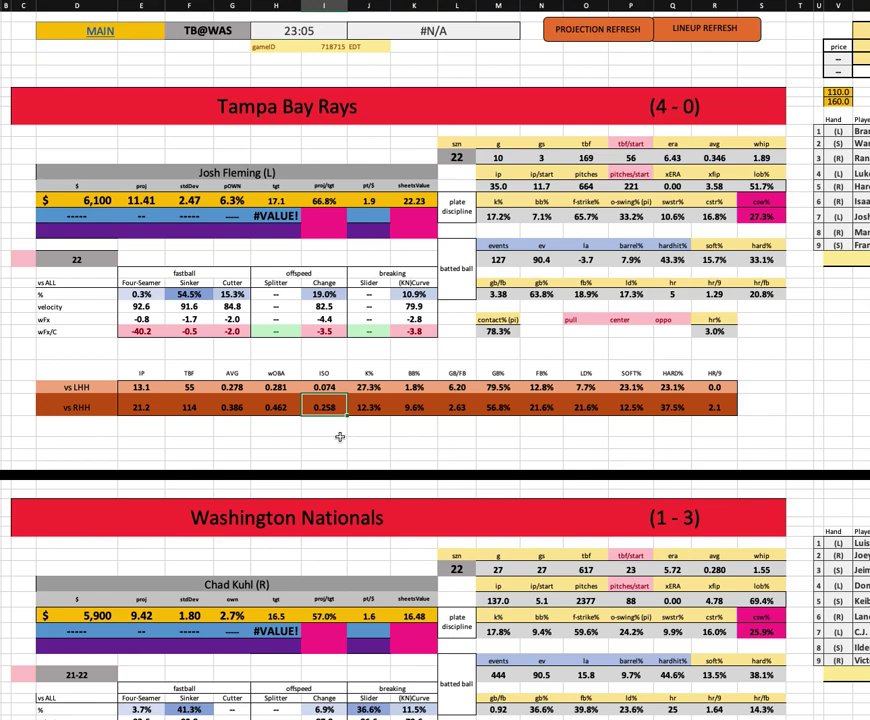
{"action": "left_click", "coordinate": [279, 405]}
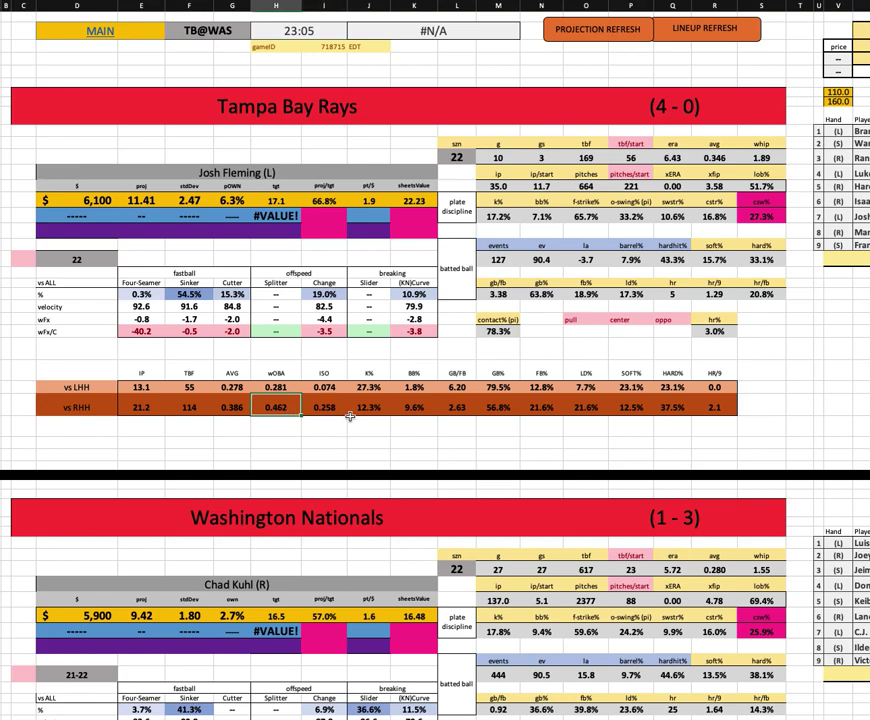
{"action": "left_click", "coordinate": [371, 405]}
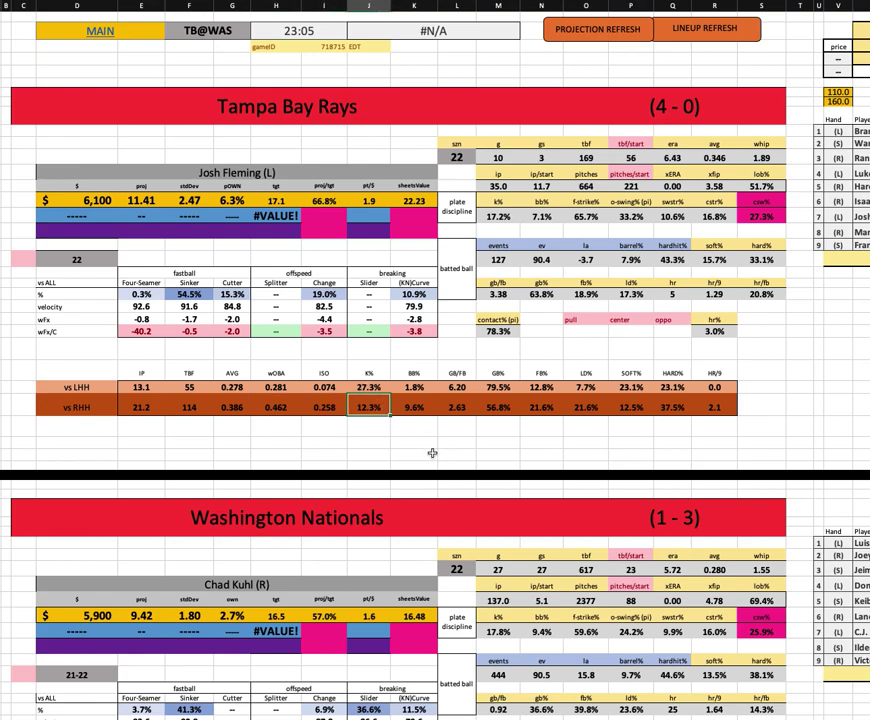
{"action": "left_click", "coordinate": [713, 407]}
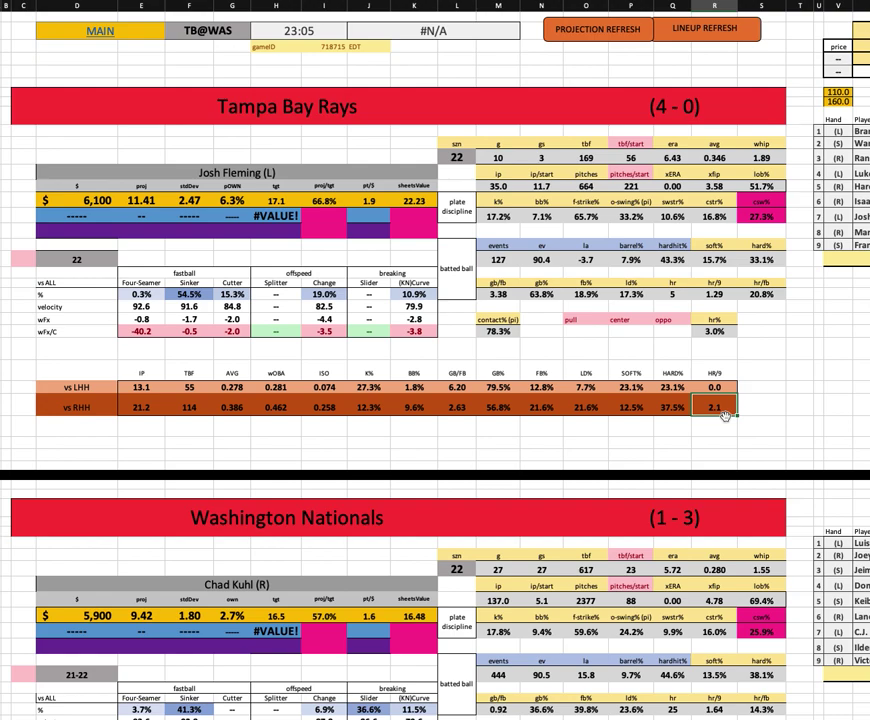
{"action": "scroll", "coordinate": [724, 415], "scroll_direction": "down", "scroll_amount": 3}
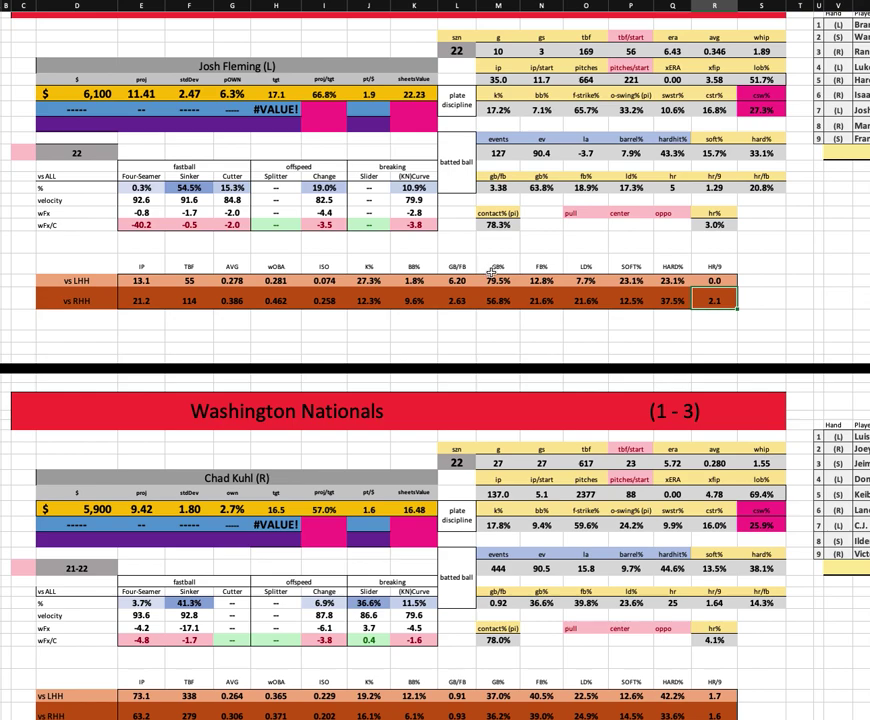
{"action": "scroll", "coordinate": [490, 278], "scroll_direction": "up", "scroll_amount": 3}
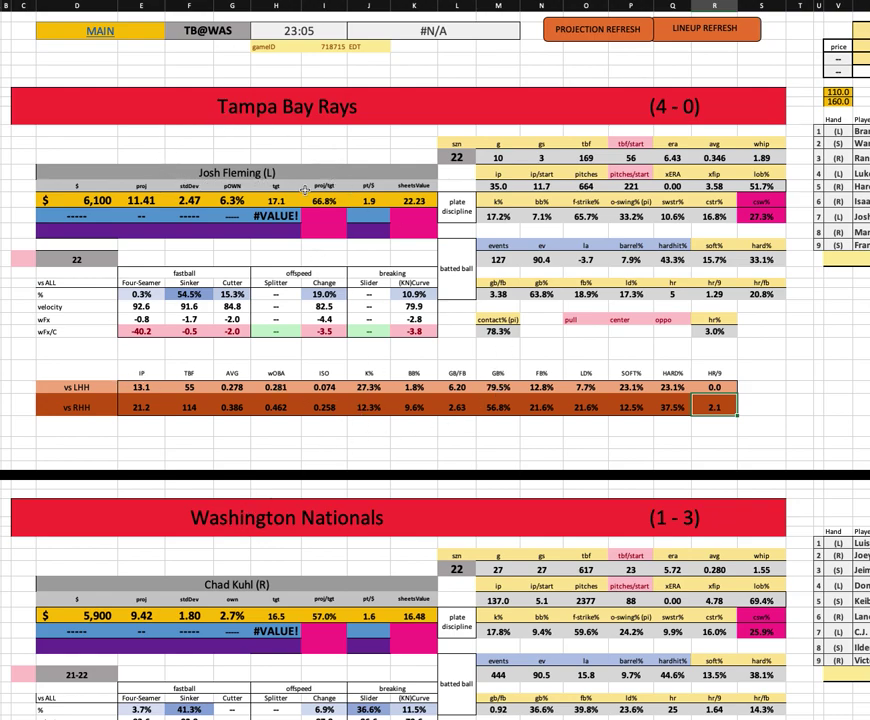
Step: Review the Nationals' projected batting order, checking the third and sixth hitters' handedness, positions and salaries
{"action": "scroll", "coordinate": [365, 188], "scroll_direction": "down", "scroll_amount": 1}
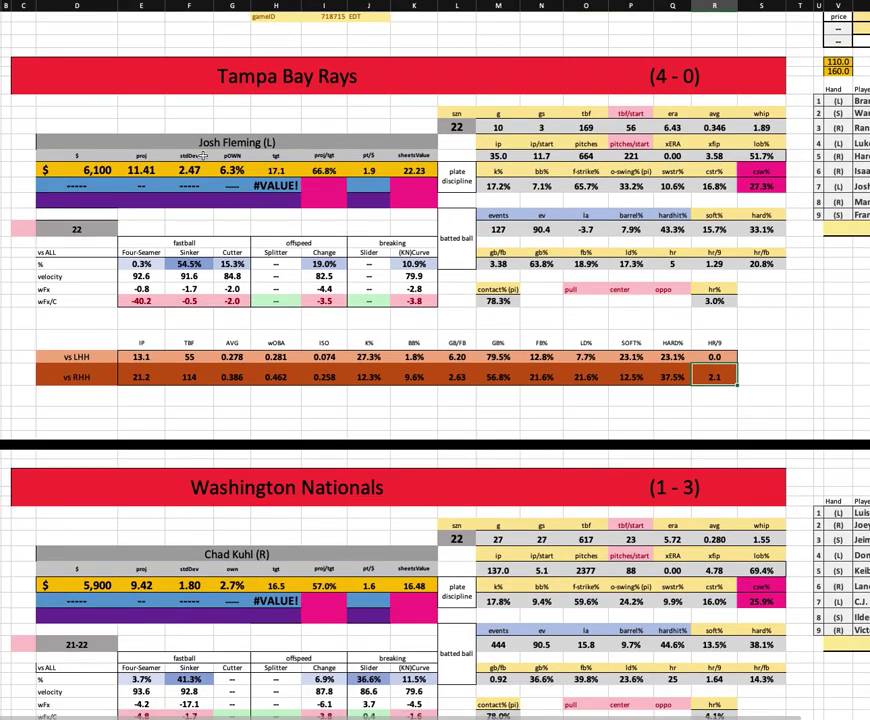
{"action": "scroll", "coordinate": [325, 289], "scroll_direction": "down", "scroll_amount": 3}
{"action": "scroll", "coordinate": [700, 450], "scroll_direction": "right", "scroll_amount": 4}
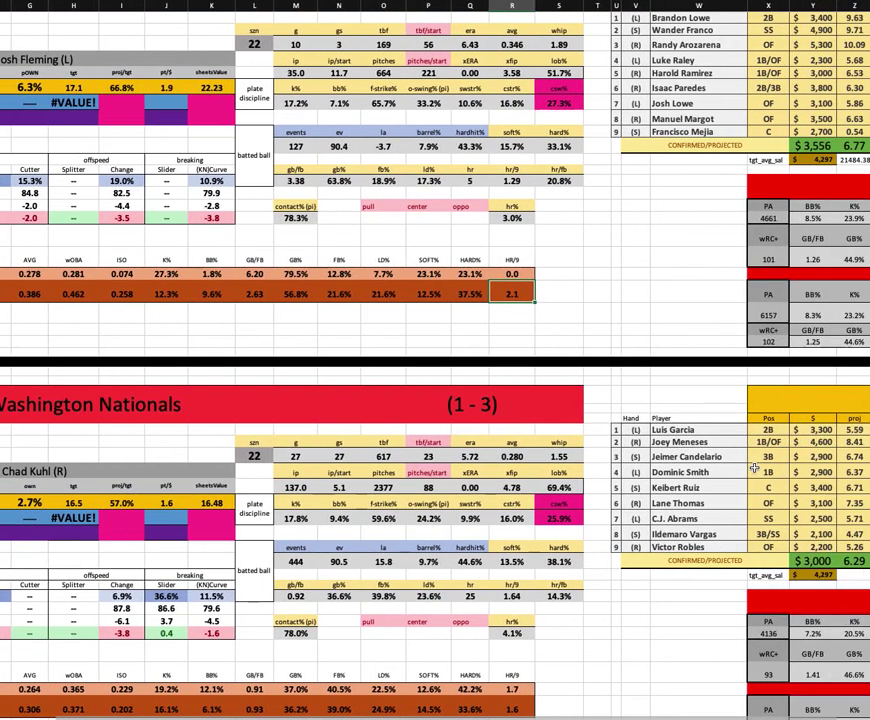
{"action": "left_click", "coordinate": [742, 457]}
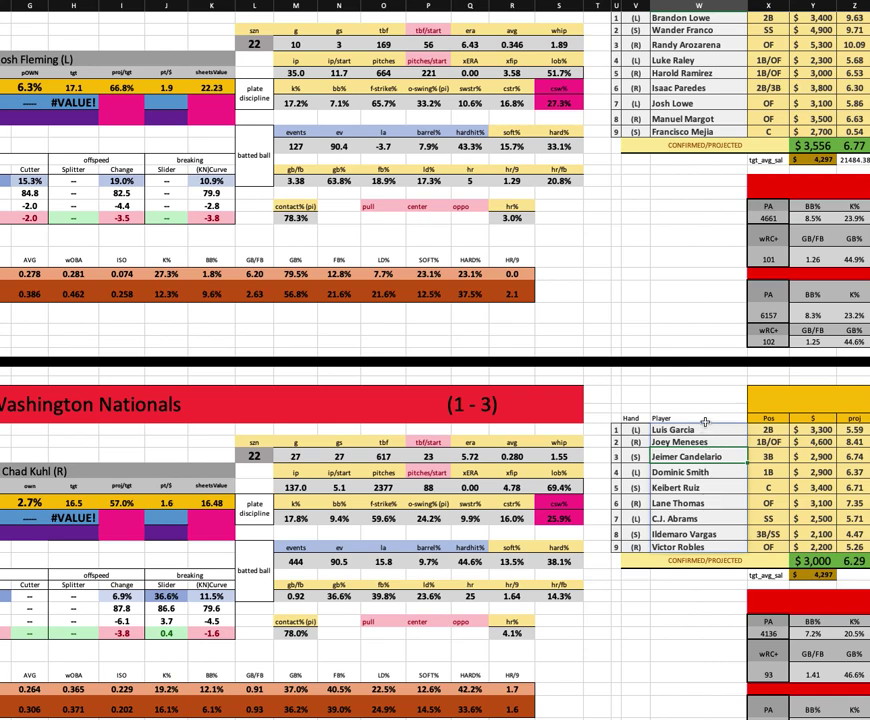
{"action": "left_click", "coordinate": [705, 503]}
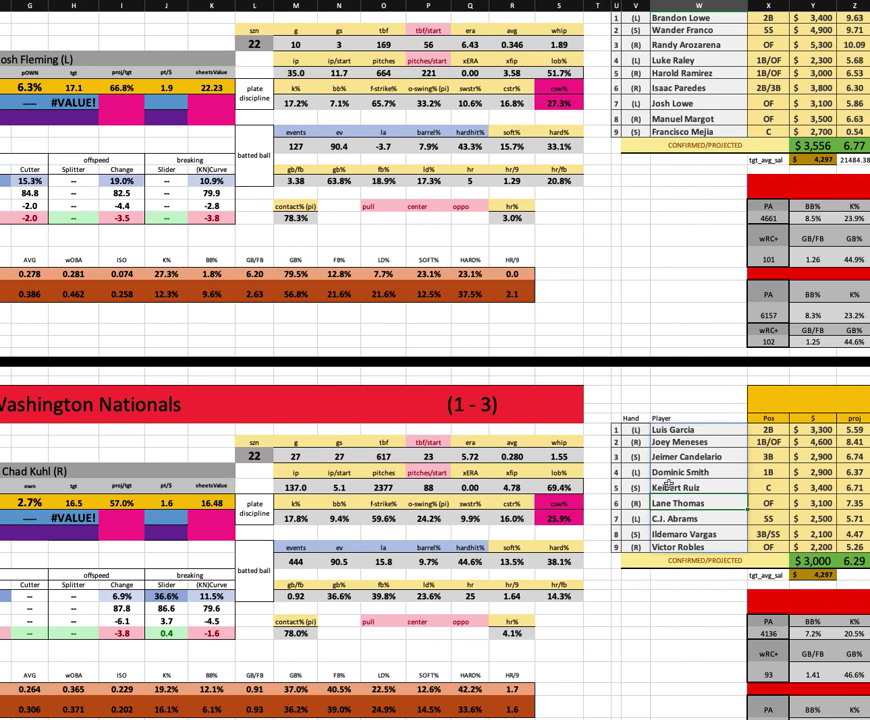
Step: Compare the Rays starter's strikeout rate and handedness splits with the Nationals starter's numbers
{"action": "scroll", "coordinate": [525, 603], "scroll_direction": "left", "scroll_amount": 1}
{"action": "scroll", "coordinate": [525, 603], "scroll_direction": "left", "scroll_amount": 5}
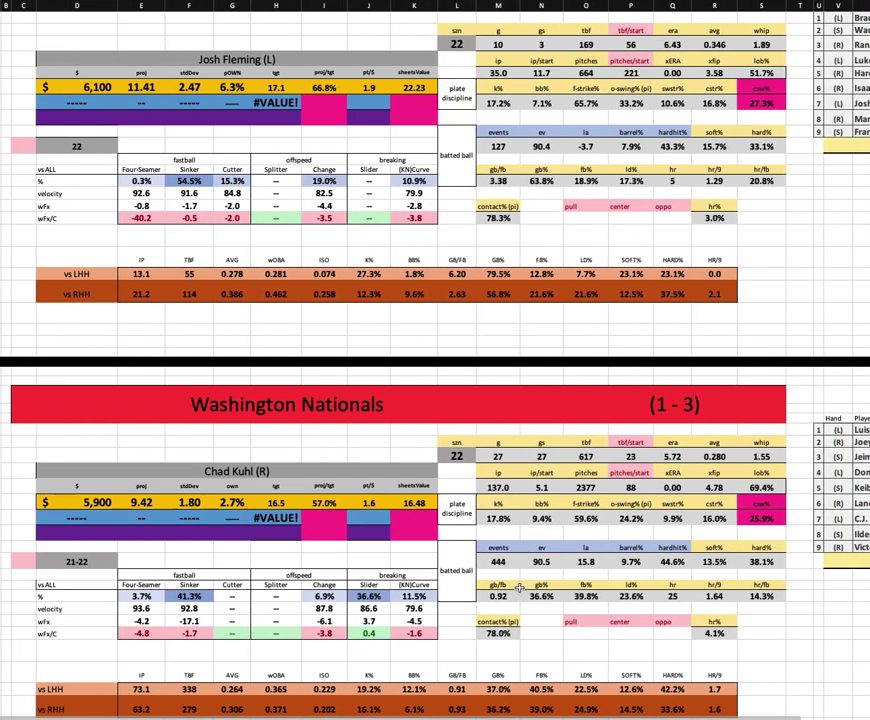
{"action": "scroll", "coordinate": [536, 444], "scroll_direction": "down", "scroll_amount": 1}
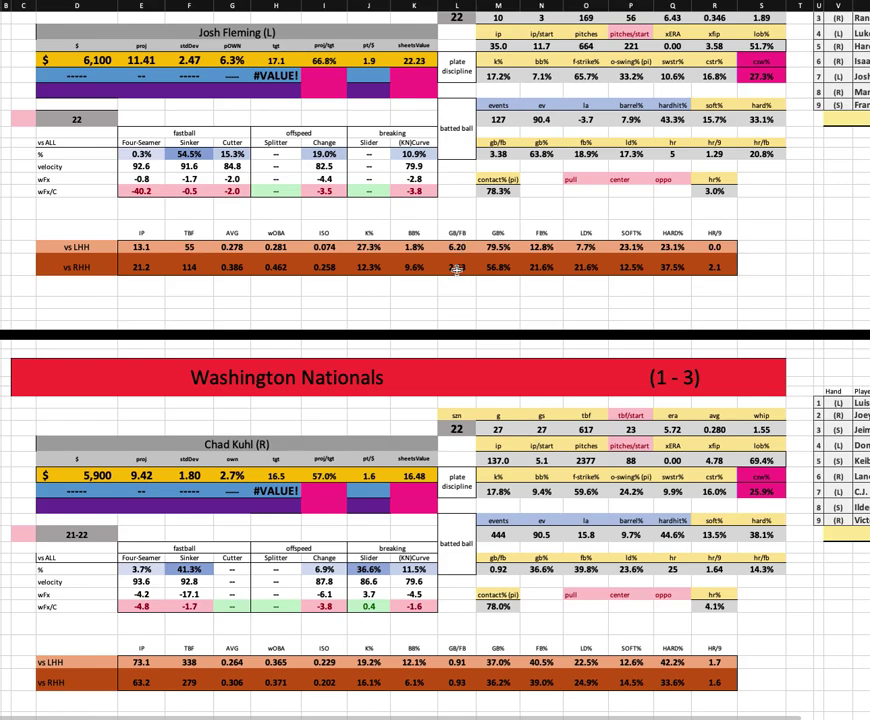
{"action": "scroll", "coordinate": [436, 422], "scroll_direction": "up", "scroll_amount": 1}
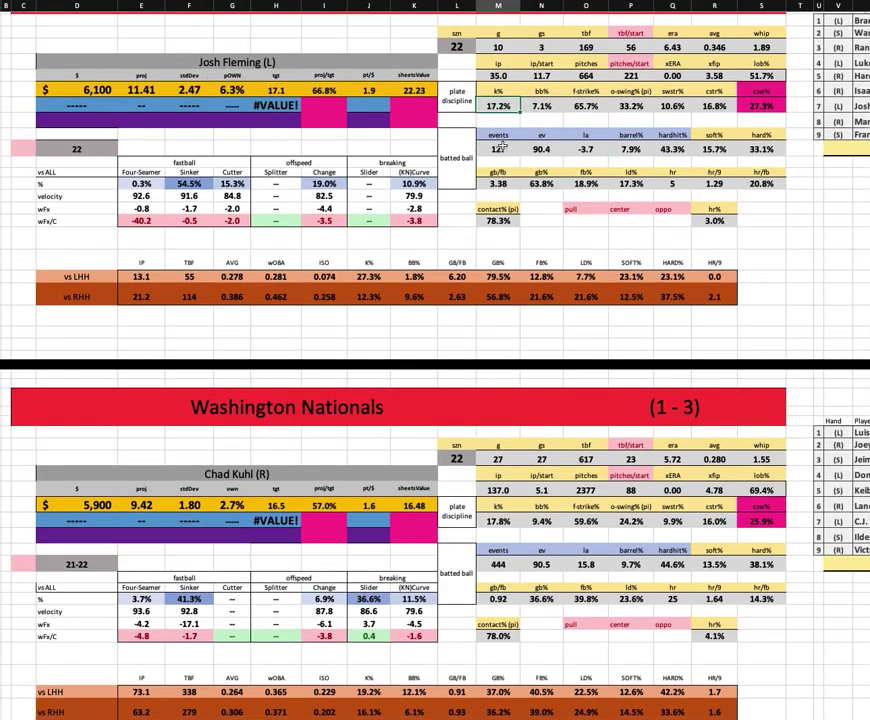
{"action": "scroll", "coordinate": [461, 485], "scroll_direction": "down", "scroll_amount": 2}
{"action": "scroll", "coordinate": [461, 485], "scroll_direction": "down", "scroll_amount": 5}
{"action": "scroll", "coordinate": [435, 415], "scroll_direction": "up", "scroll_amount": 4}
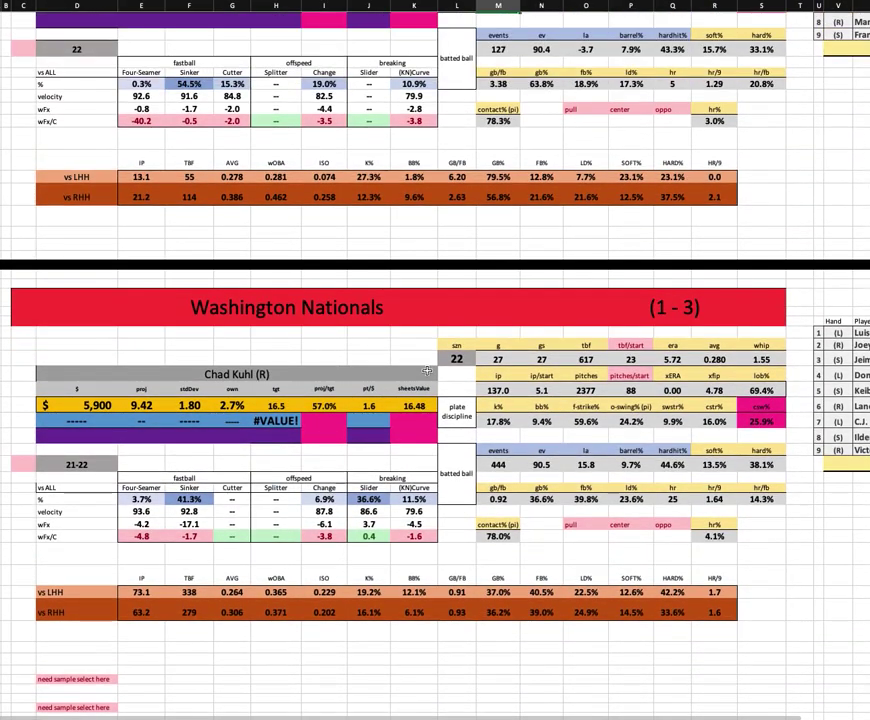
{"action": "scroll", "coordinate": [438, 311], "scroll_direction": "up", "scroll_amount": 2}
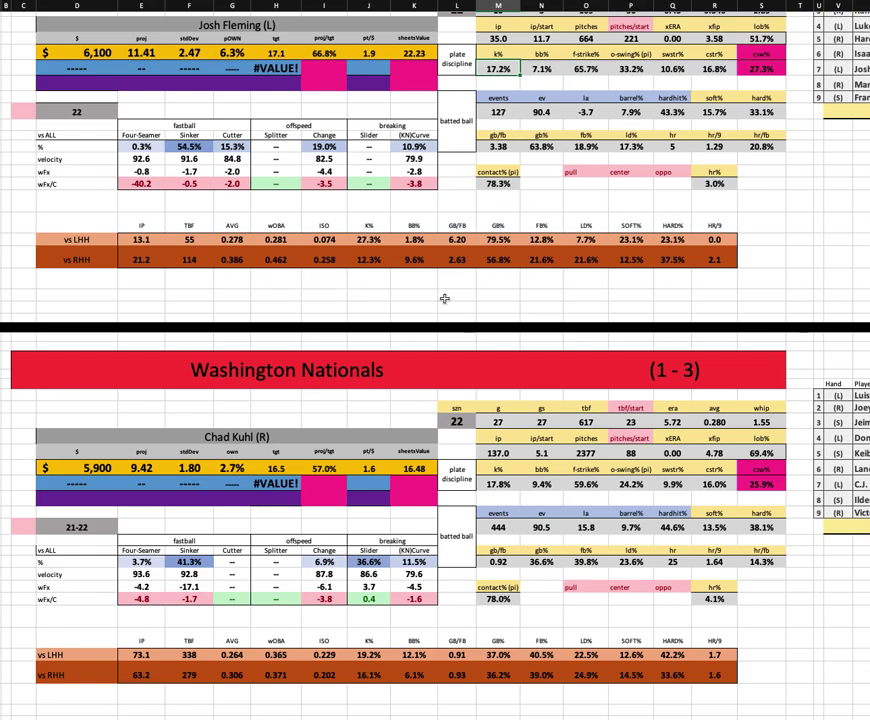
Step: Check the Nationals starter's ISO and HR/9 against both left- and right-handed hitters, plus his HARD% against left-handers
{"action": "scroll", "coordinate": [444, 298], "scroll_direction": "down", "scroll_amount": 1}
{"action": "left_click", "coordinate": [222, 431]}
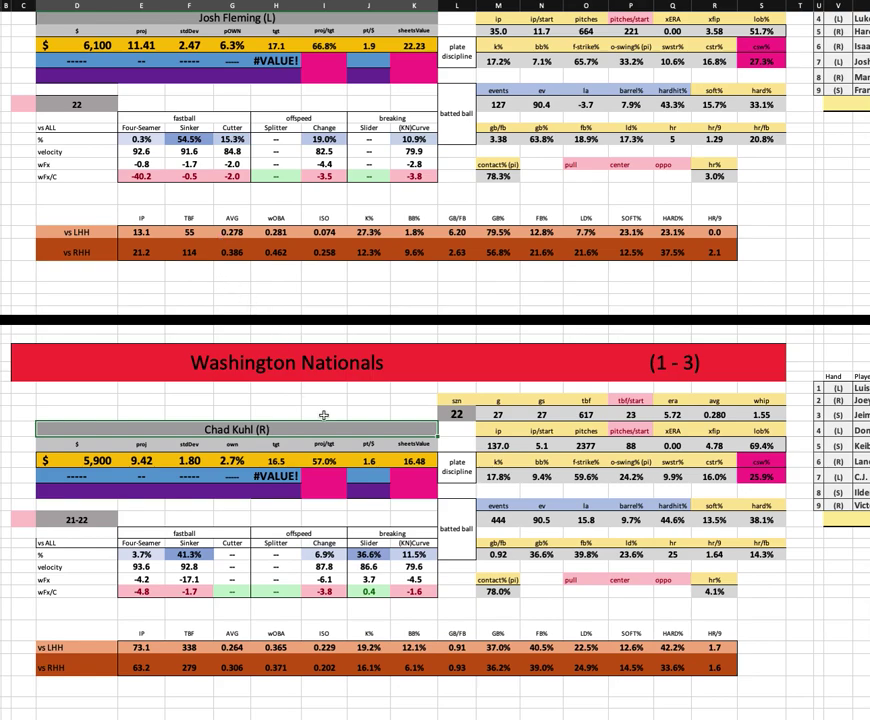
{"action": "left_click", "coordinate": [338, 647]}
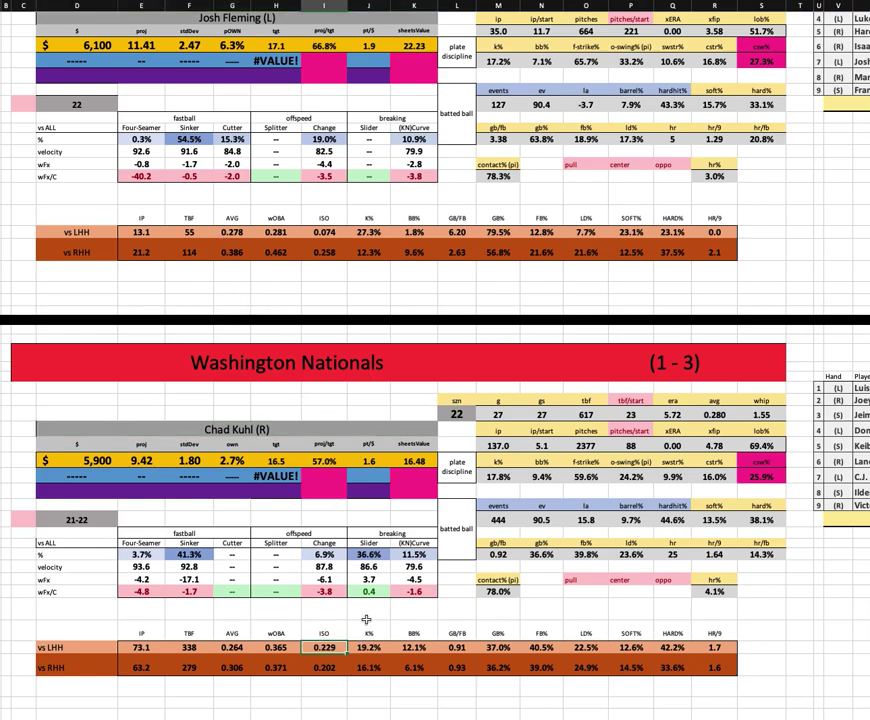
{"action": "left_click", "coordinate": [330, 670]}
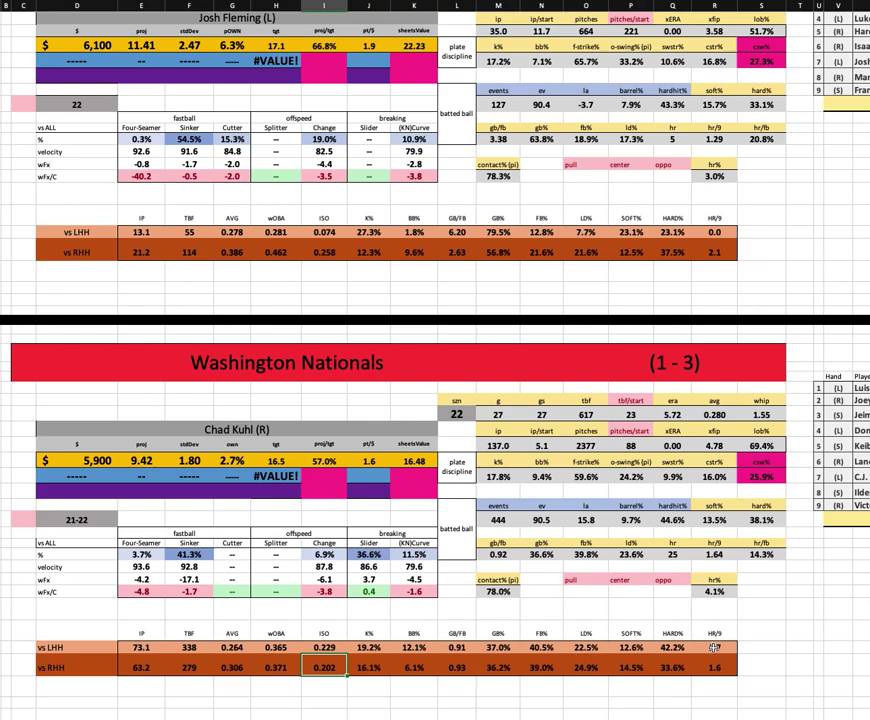
{"action": "left_click_drag", "start_coordinate": [713, 648], "coordinate": [713, 668]}
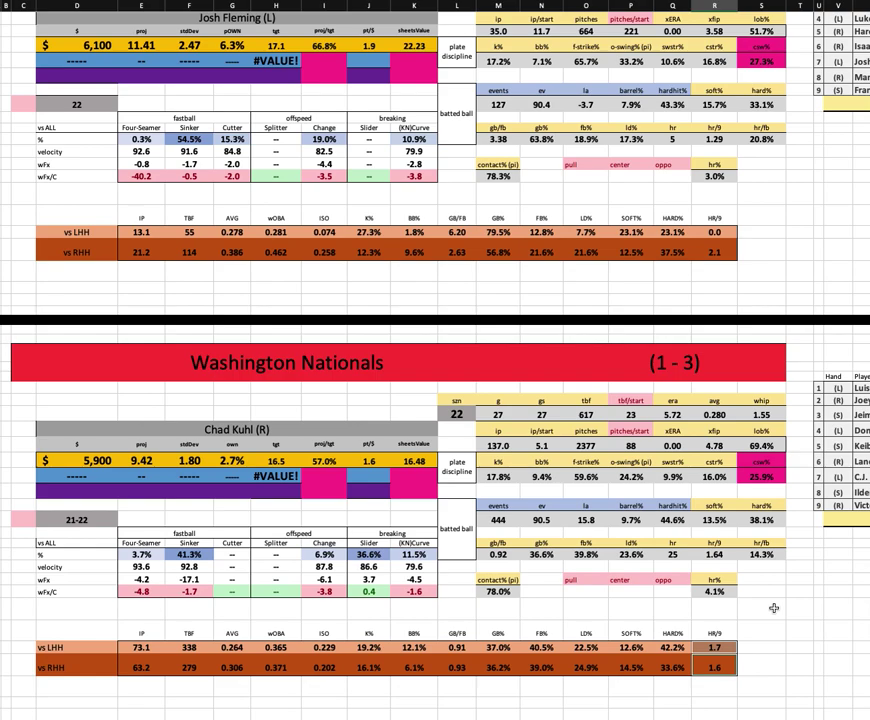
{"action": "left_click", "coordinate": [671, 647]}
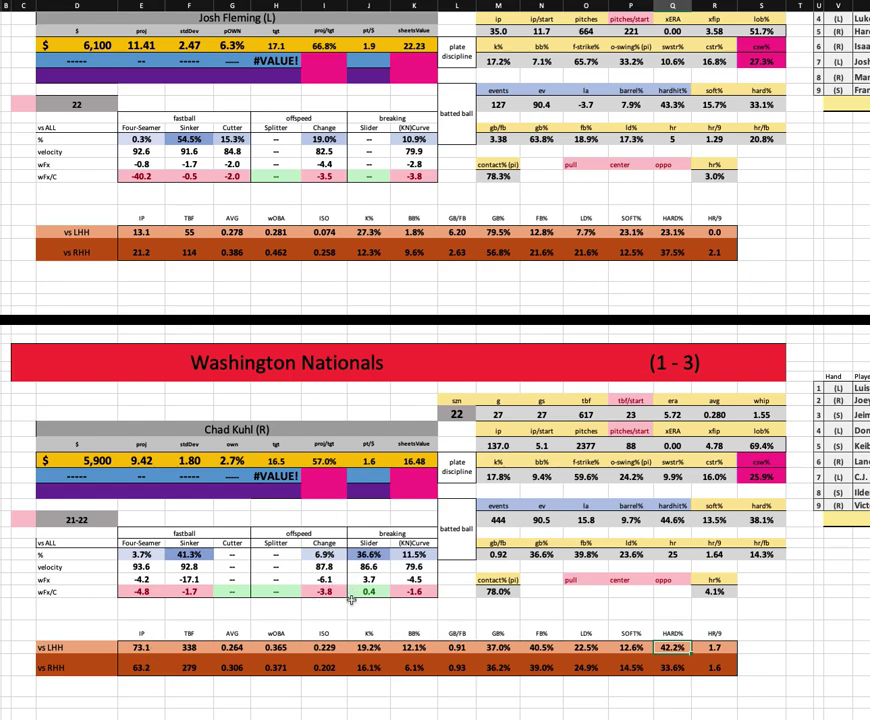
Step: Examine the Nationals starter's walk rate, first-strike rate, o-swing rate, ERA, xFIP and WHIP
{"action": "left_click", "coordinate": [541, 476]}
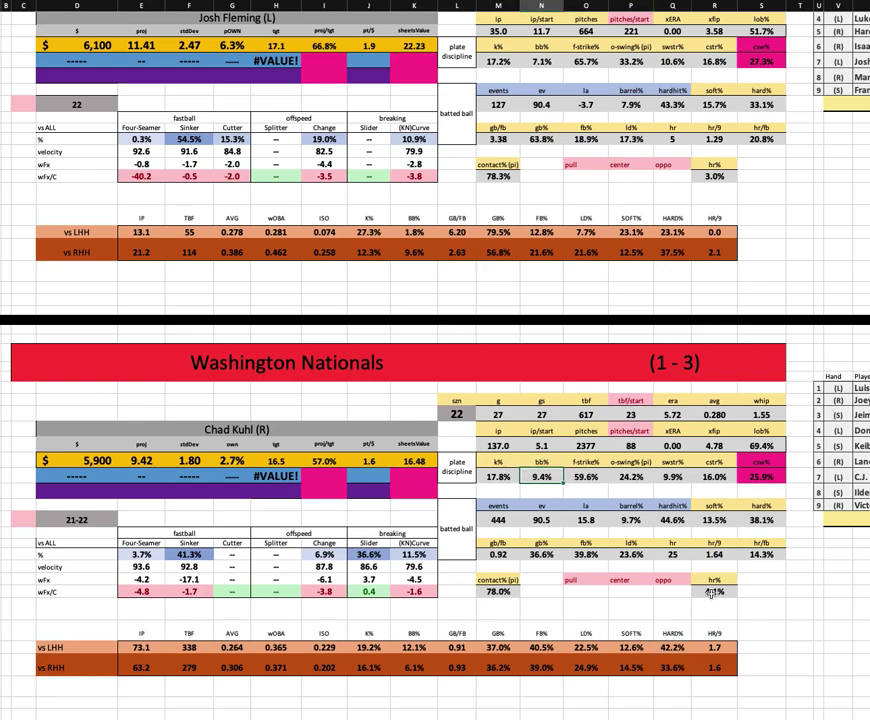
{"action": "left_click", "coordinate": [587, 477]}
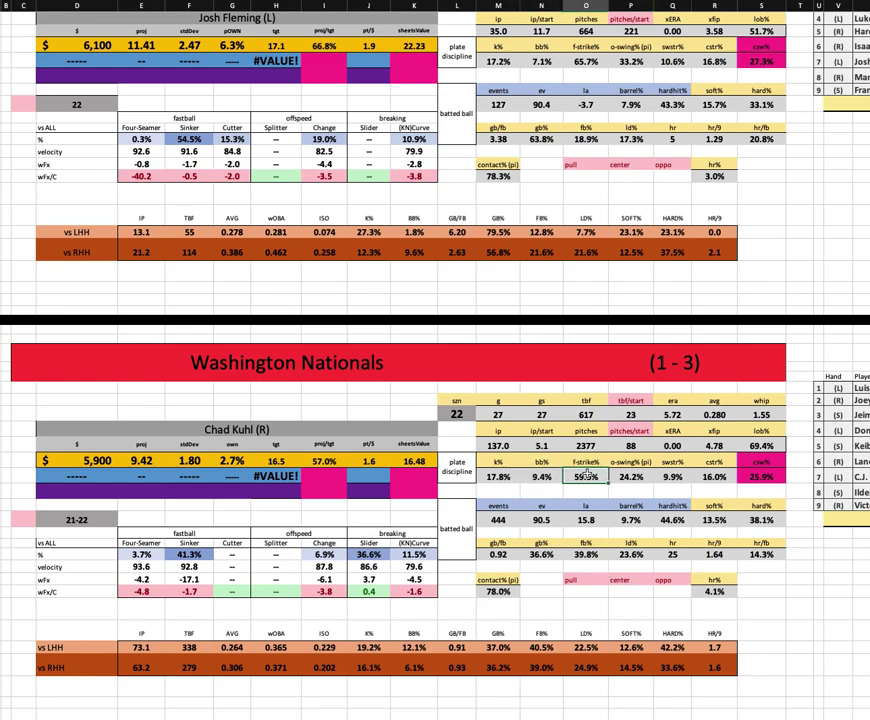
{"action": "left_click", "coordinate": [641, 478]}
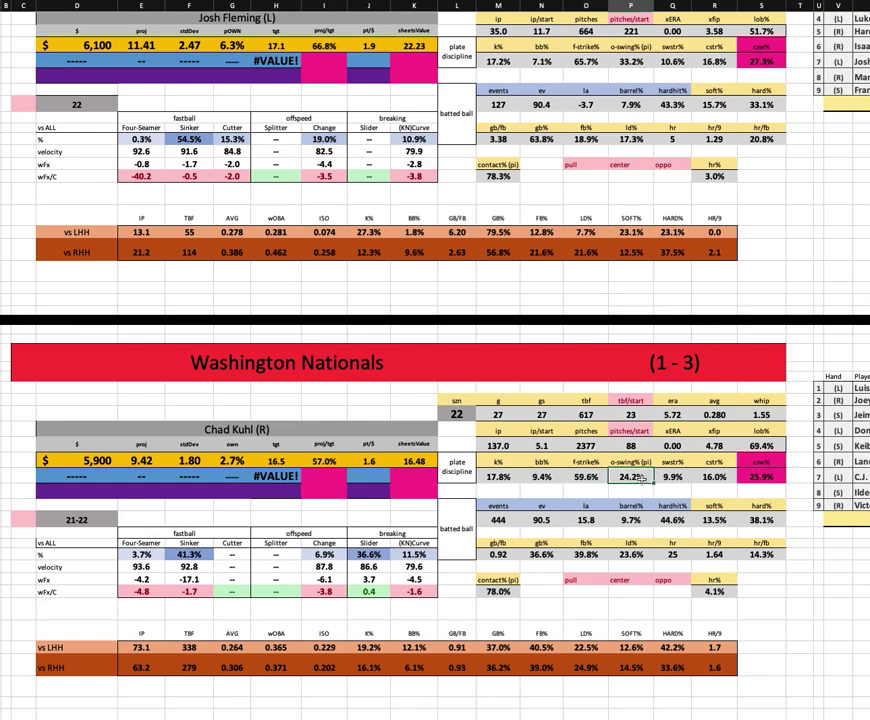
{"action": "left_click", "coordinate": [630, 400]}
{"action": "left_click", "coordinate": [700, 445], "text": "super"}
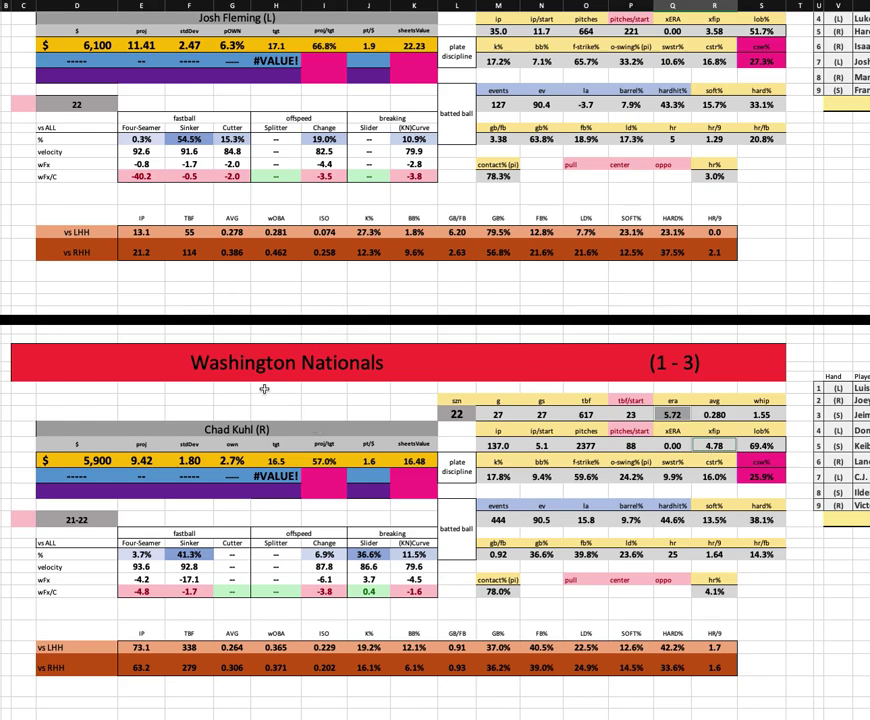
{"action": "left_click", "coordinate": [780, 412]}
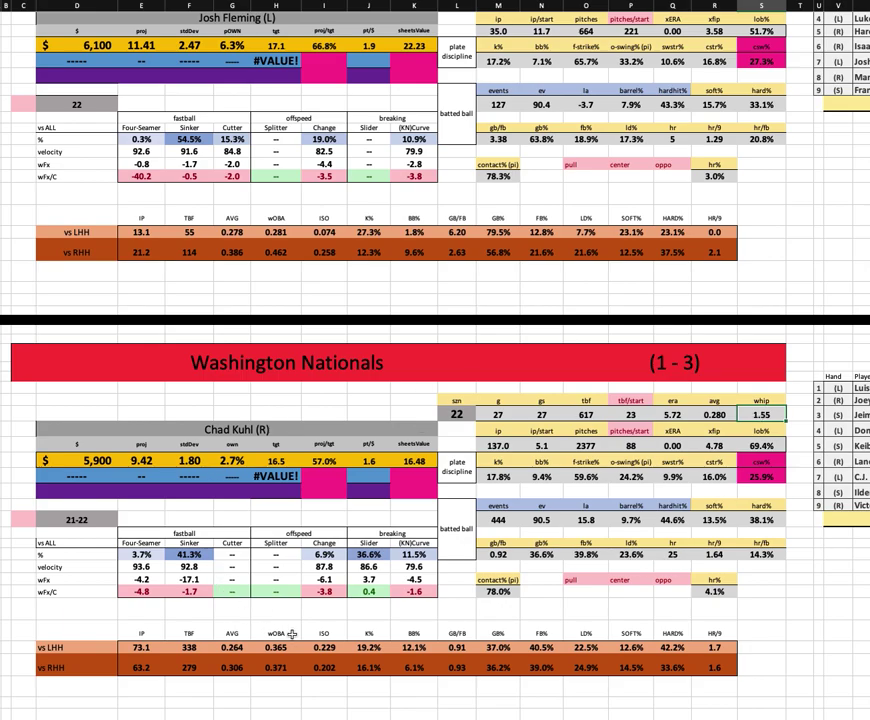
Step: Check the projected DraftKings ownership of the first five hitters in the Rays' batting order
{"action": "scroll", "coordinate": [566, 381], "scroll_direction": "up", "scroll_amount": 3}
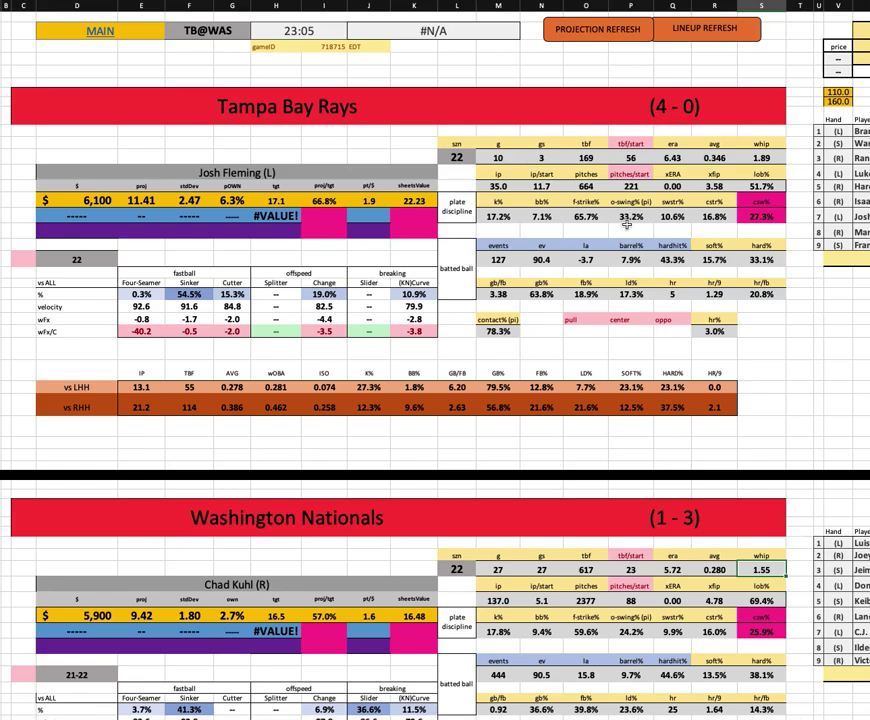
{"action": "scroll", "coordinate": [635, 334], "scroll_direction": "right", "scroll_amount": 6}
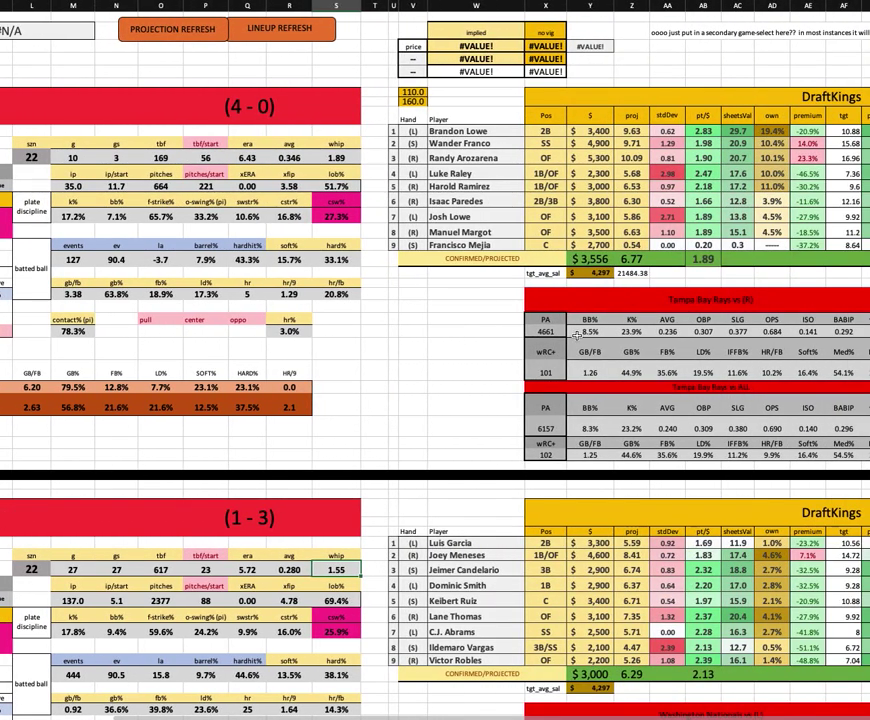
{"action": "left_click", "coordinate": [773, 249]}
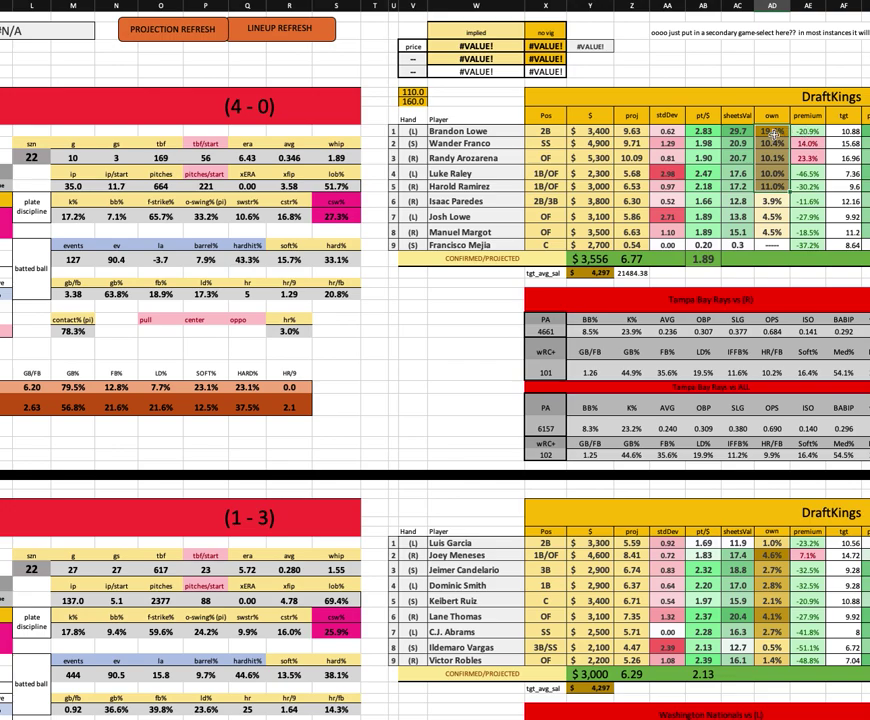
Step: Review the positions and salaries of the Rays' third, fourth and sixth hitters in the batting order
{"action": "scroll", "coordinate": [657, 196], "scroll_direction": "left", "scroll_amount": 5}
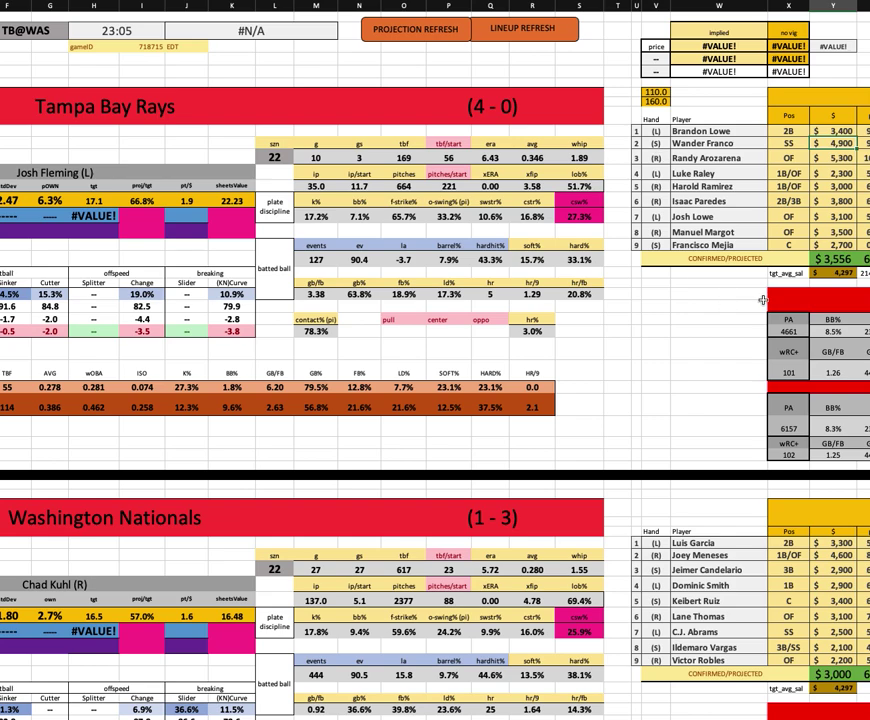
{"action": "left_click", "coordinate": [730, 158]}
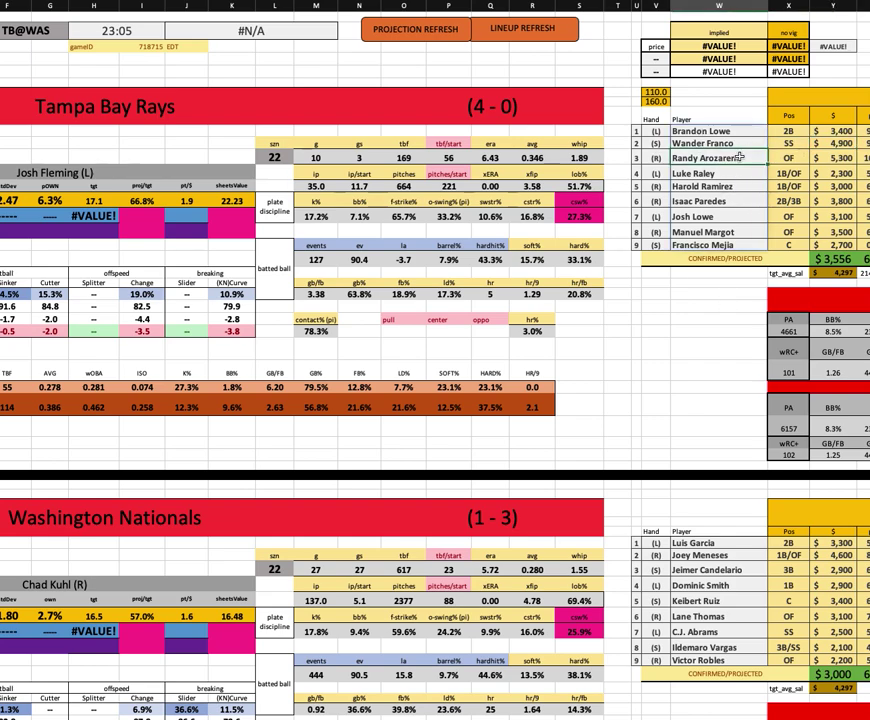
{"action": "left_click", "coordinate": [788, 173]}
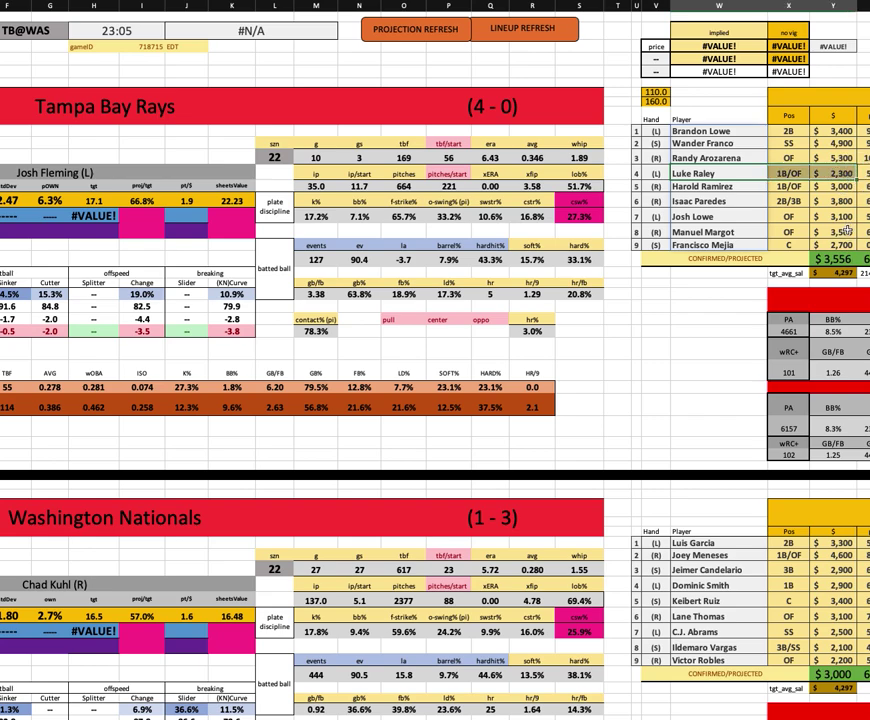
{"action": "left_click", "coordinate": [728, 202]}
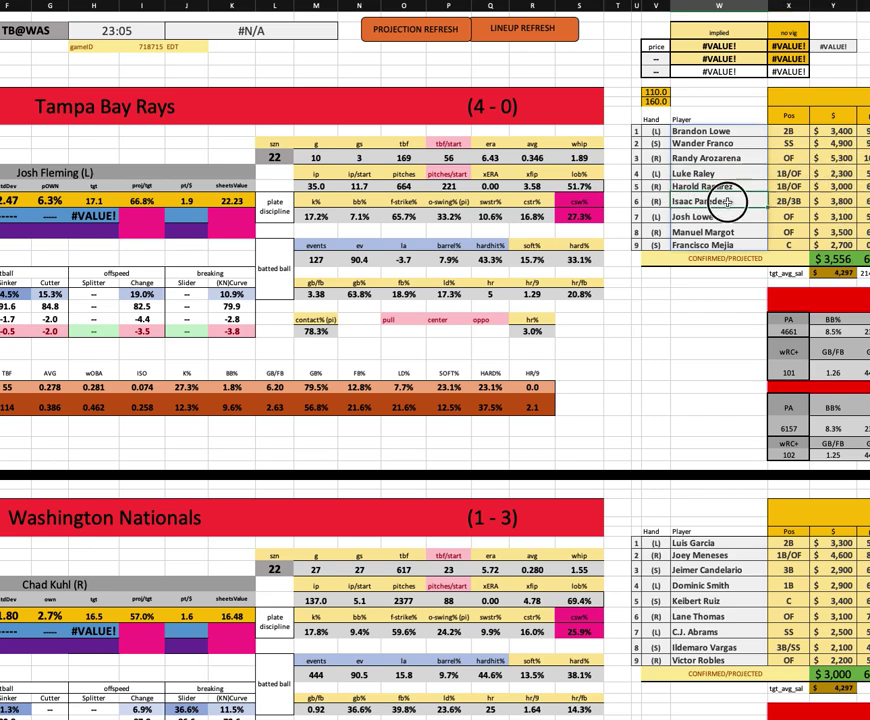
{"action": "left_click", "coordinate": [785, 201]}
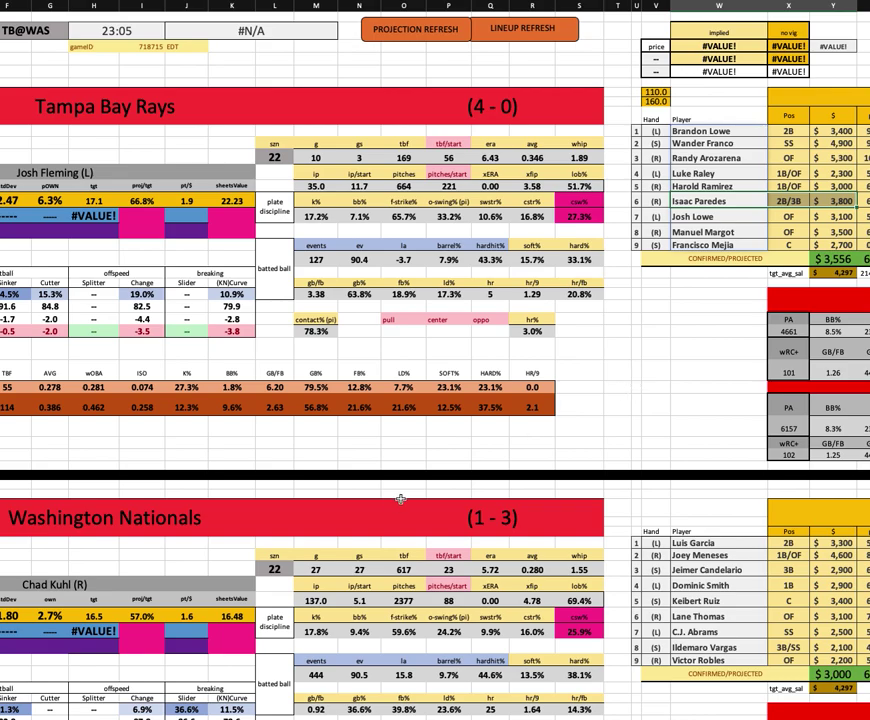
Step: Check the Nationals starter's ISO against right-handed hitters and his K% against both left- and right-handed hitters
{"action": "scroll", "coordinate": [400, 490], "scroll_direction": "down", "scroll_amount": 4}
{"action": "scroll", "coordinate": [400, 490], "scroll_direction": "left", "scroll_amount": 3}
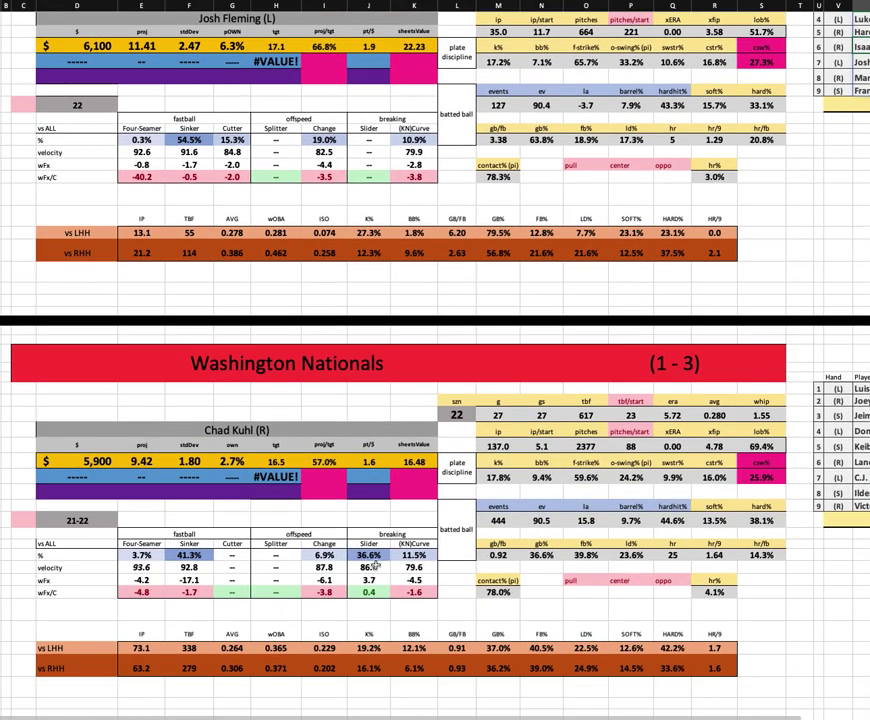
{"action": "left_click", "coordinate": [324, 668]}
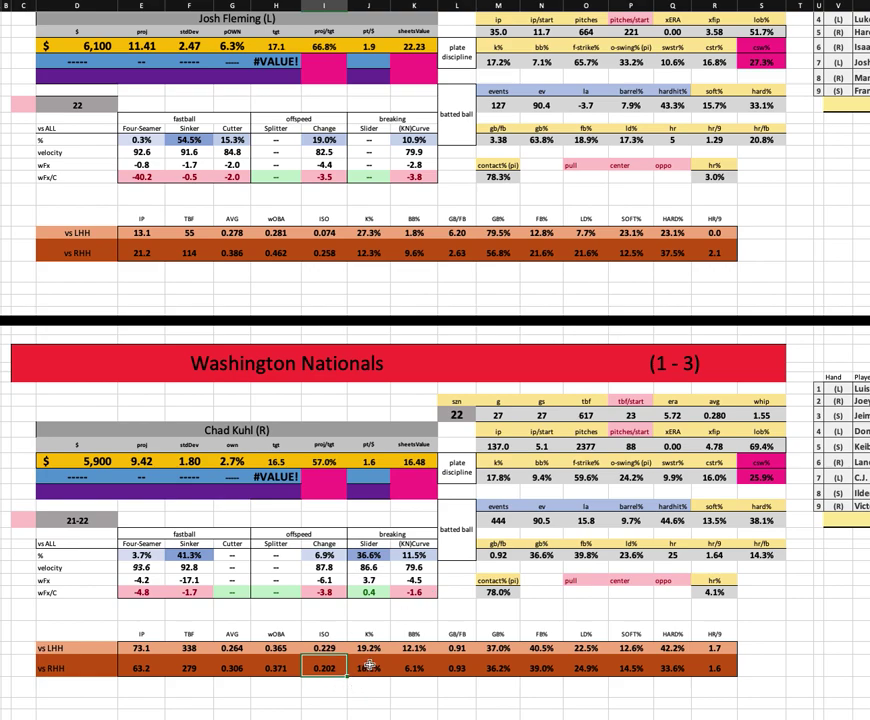
{"action": "left_click_drag", "start_coordinate": [369, 665], "coordinate": [369, 648]}
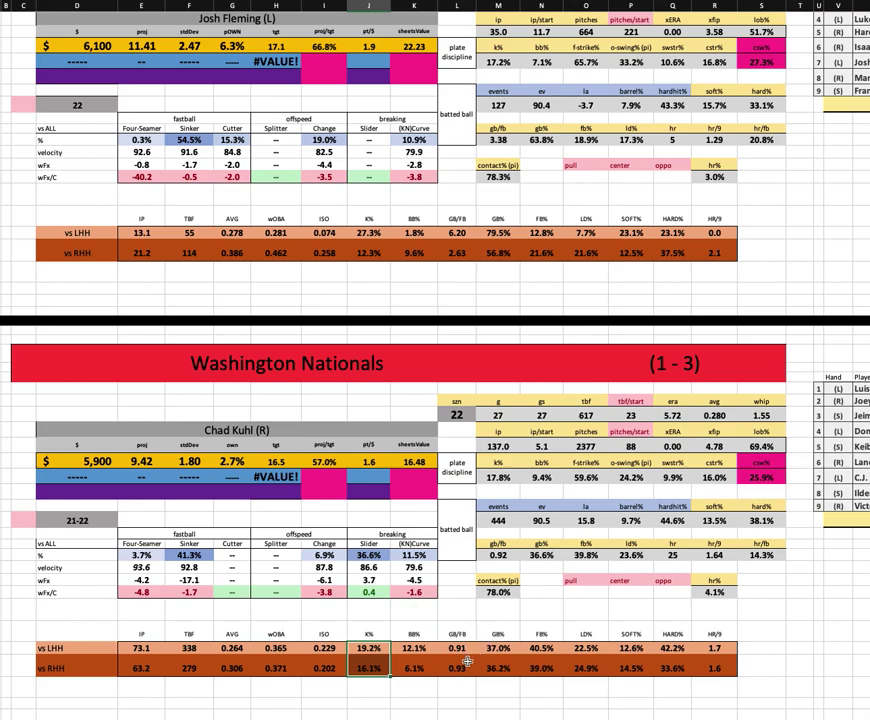
Step: Switch the matchup sheet to the PIT@BOS game
{"action": "scroll", "coordinate": [462, 631], "scroll_direction": "up", "scroll_amount": 3}
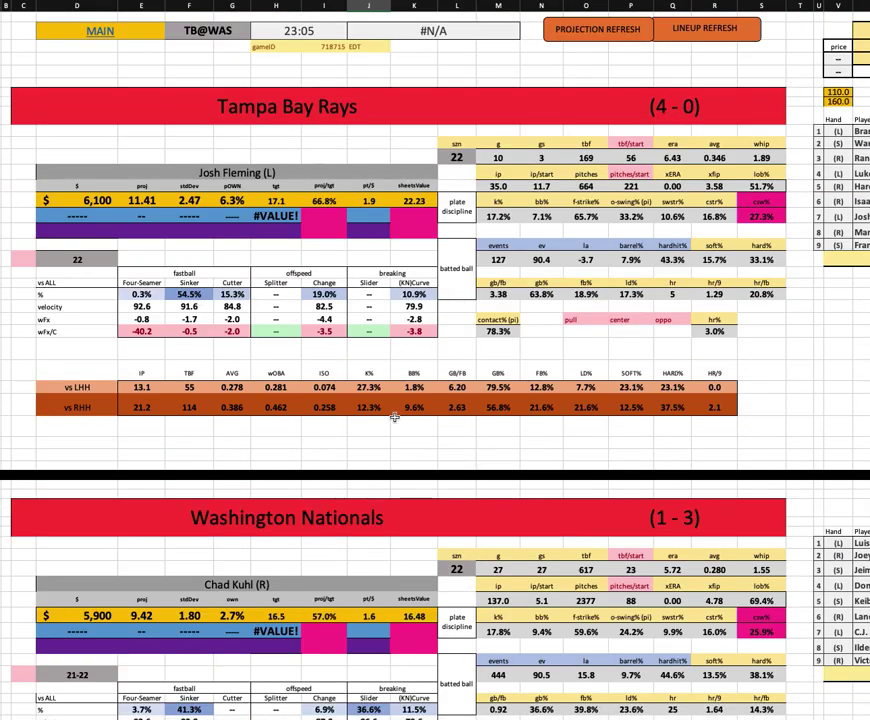
{"action": "left_click", "coordinate": [226, 36]}
{"action": "left_click", "coordinate": [256, 32]}
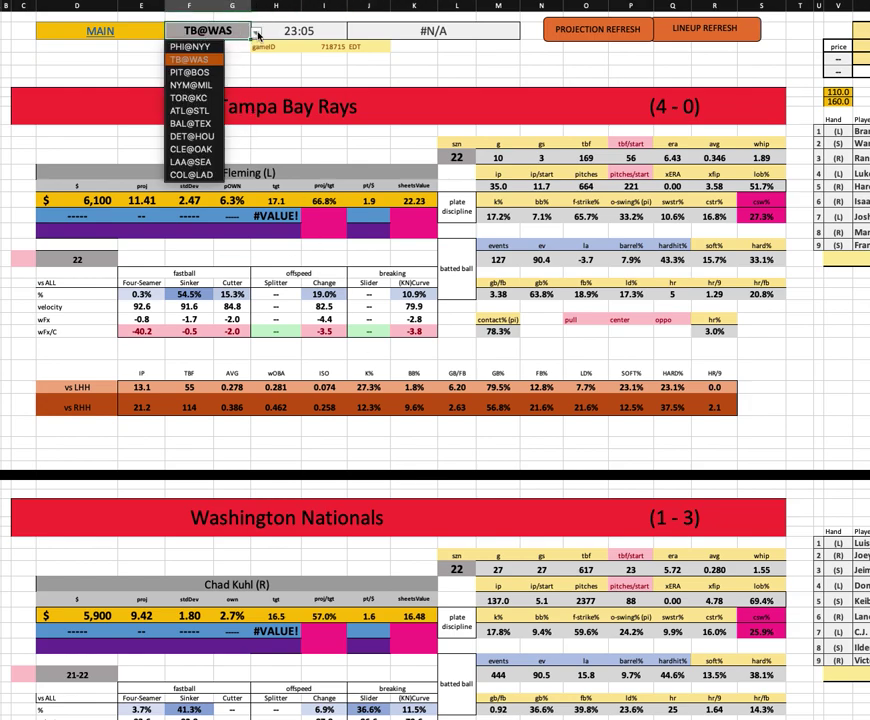
{"action": "left_click", "coordinate": [217, 73]}
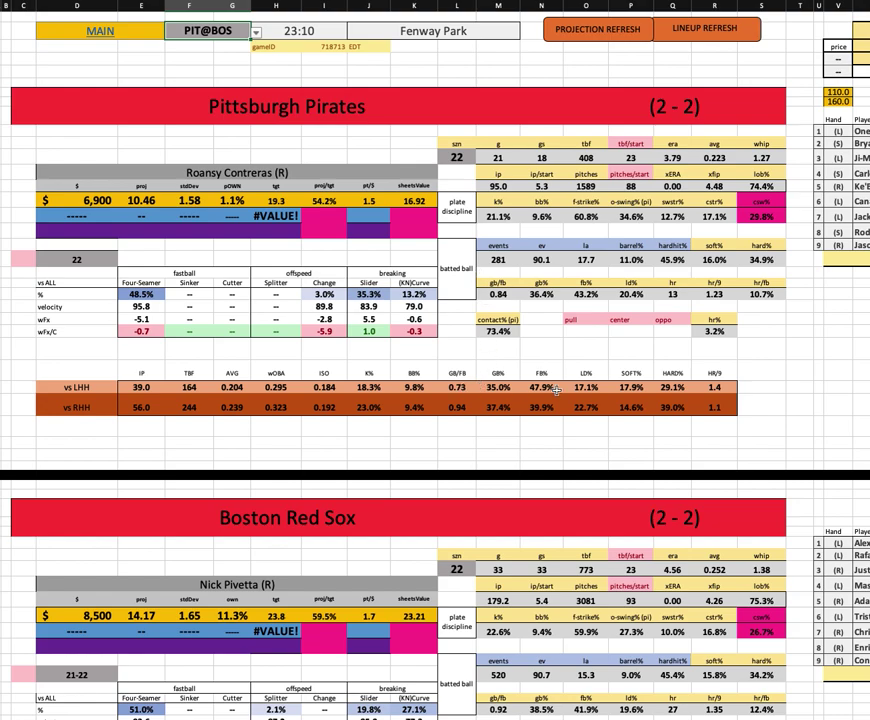
Step: Review the Pirates' batting order, focusing on the second and fourth hitters
{"action": "scroll", "coordinate": [555, 390], "scroll_direction": "right", "scroll_amount": 5}
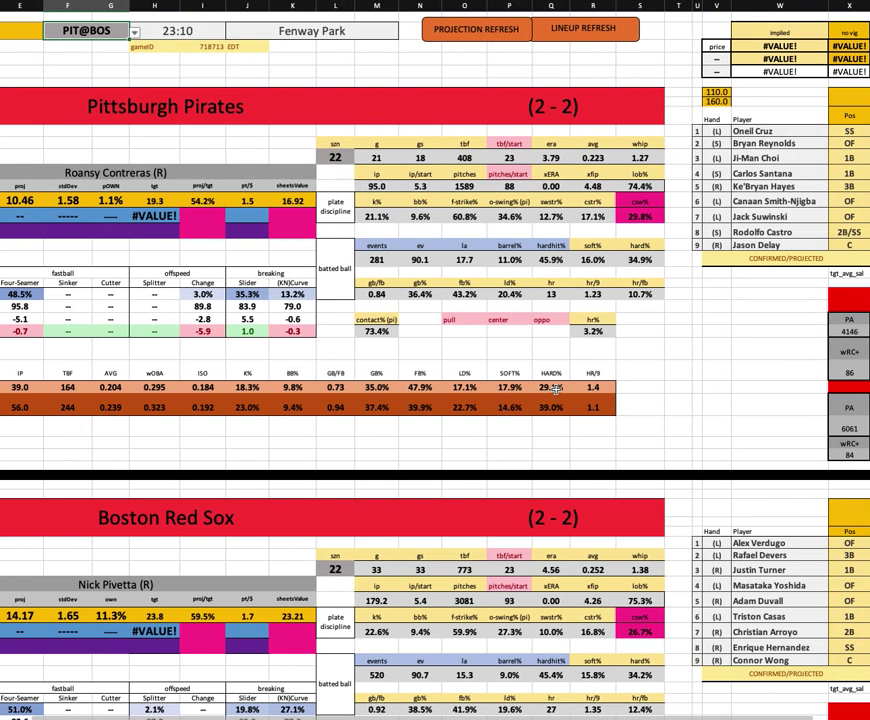
{"action": "left_click", "coordinate": [708, 145]}
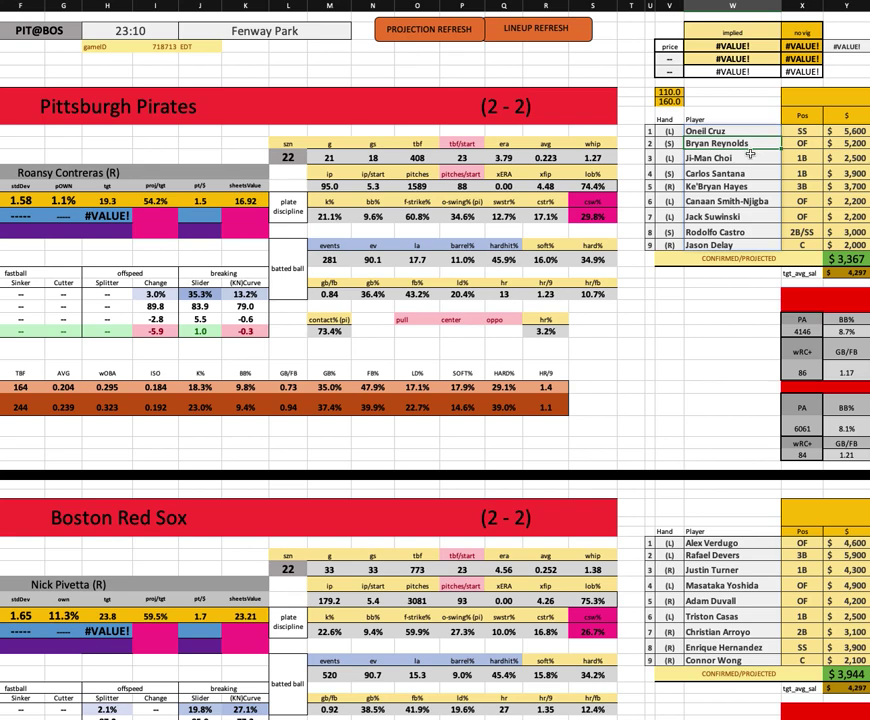
{"action": "scroll", "coordinate": [581, 489], "scroll_direction": "left", "scroll_amount": 5}
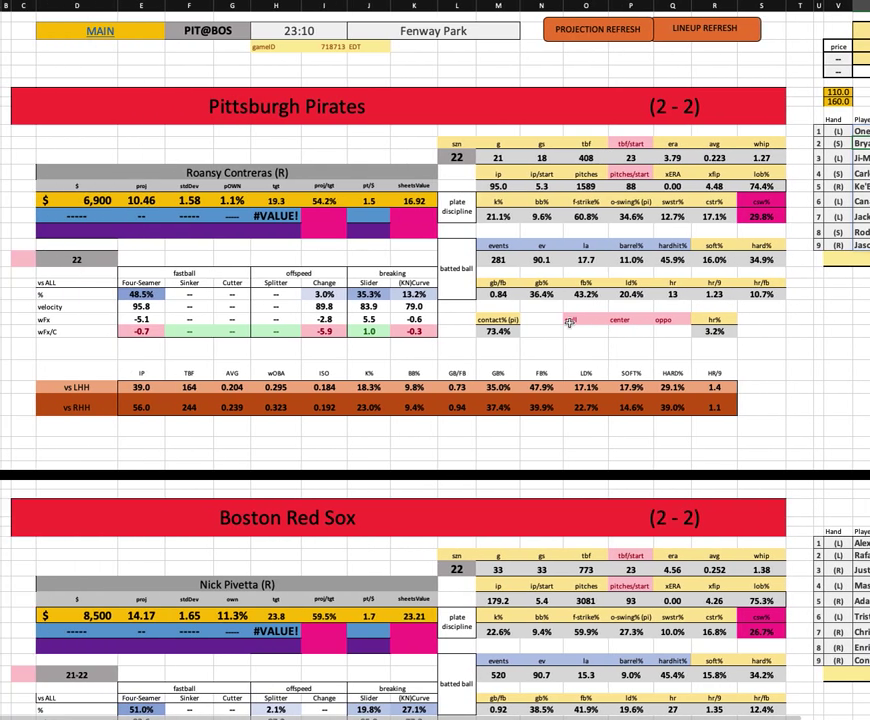
{"action": "scroll", "coordinate": [823, 252], "scroll_direction": "right", "scroll_amount": 5}
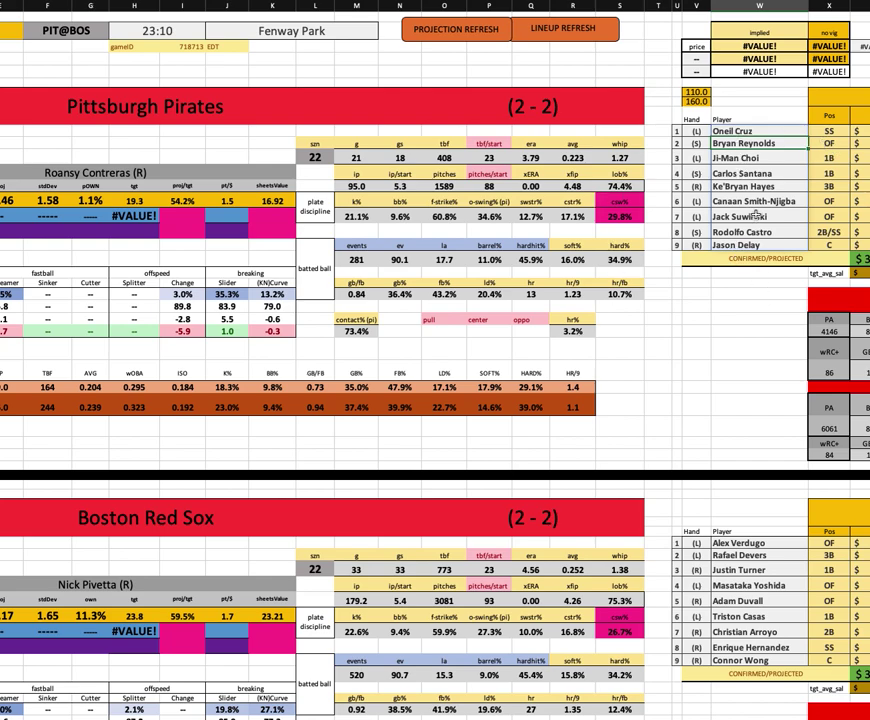
{"action": "left_click", "coordinate": [758, 177]}
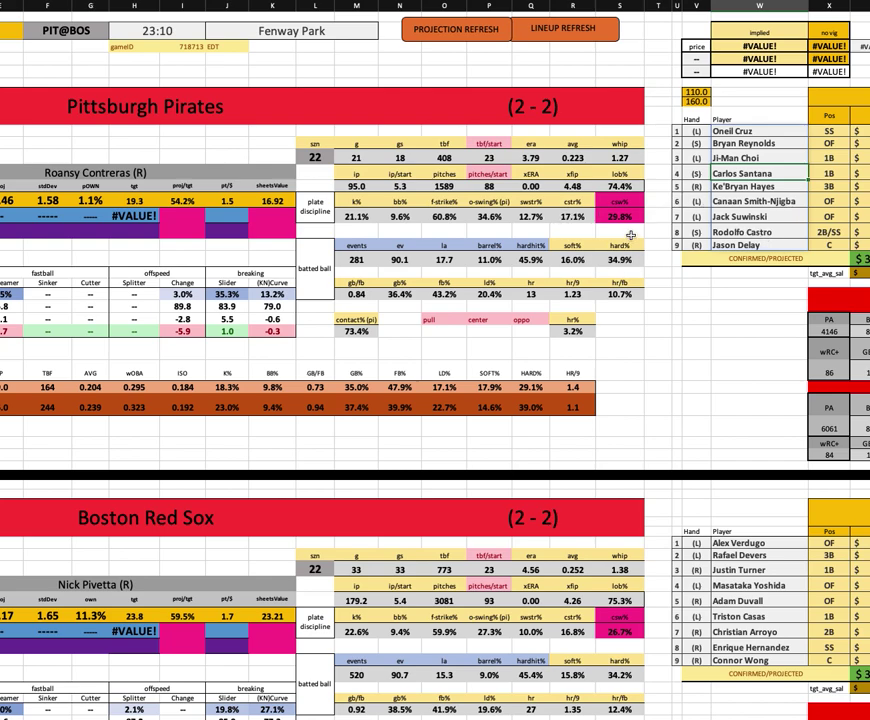
{"action": "scroll", "coordinate": [688, 302], "scroll_direction": "left", "scroll_amount": 3}
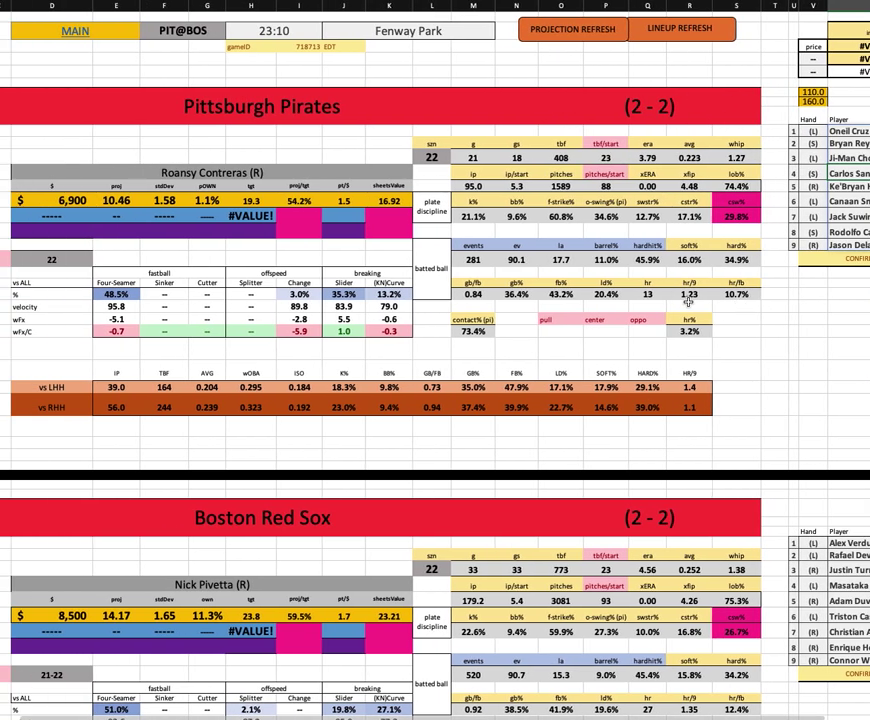
Step: Check the Pirates starter's salary and his AVG against both left- and right-handed hitters
{"action": "scroll", "coordinate": [688, 302], "scroll_direction": "left", "scroll_amount": 1}
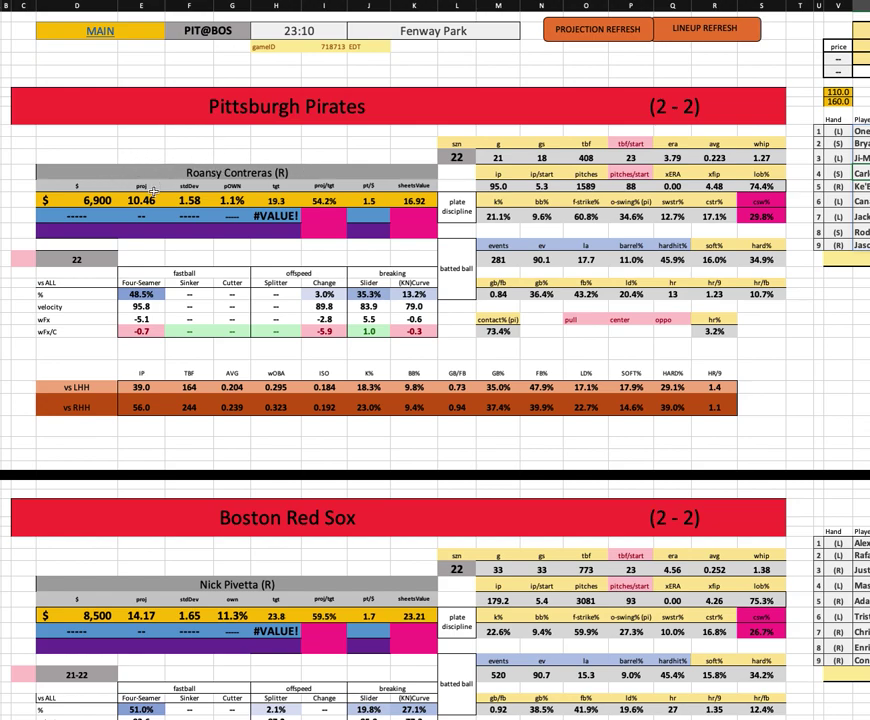
{"action": "left_click", "coordinate": [107, 200]}
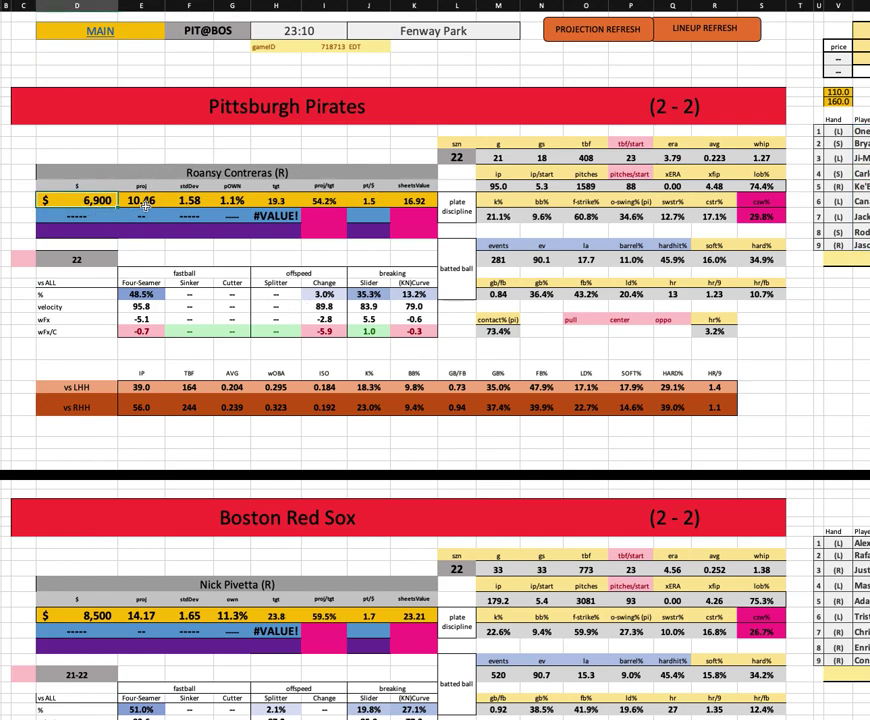
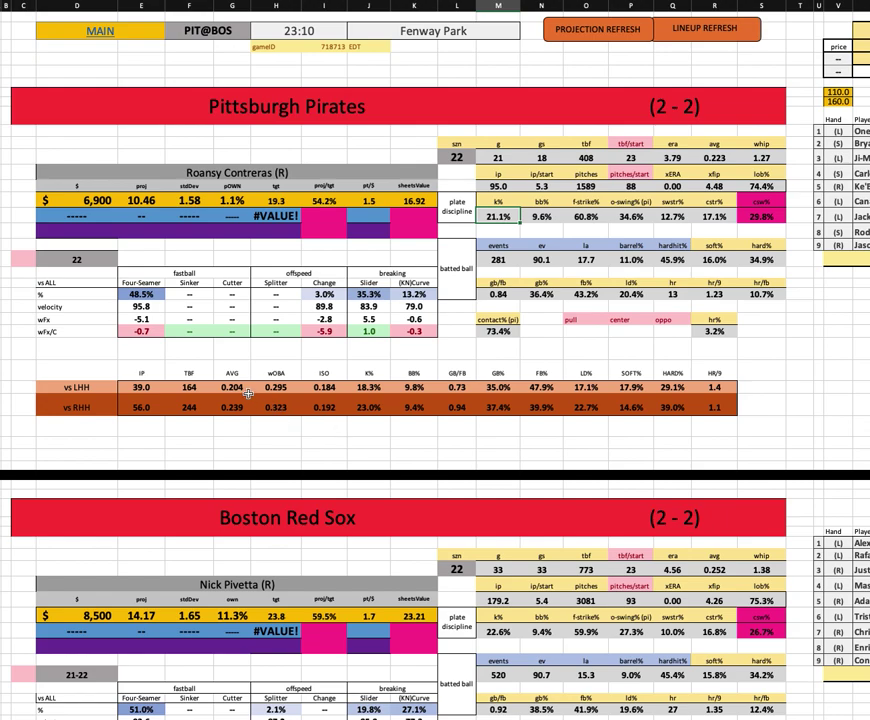
{"action": "left_click", "coordinate": [232, 407]}
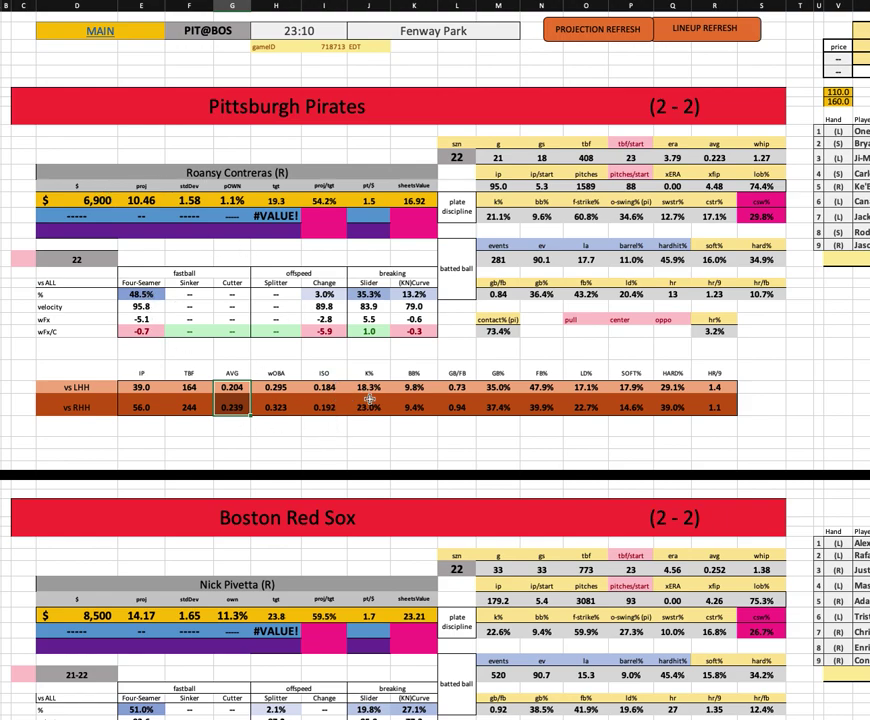
Step: Examine the Pirates starter's K% and GB/FB against left-handed hitters, plus his overall GB/FB ratio
{"action": "key", "text": "Up"}
{"action": "key", "text": "Right"}
{"action": "key", "text": "Right"}
{"action": "key", "text": "Right"}
{"action": "key", "text": "Right"}
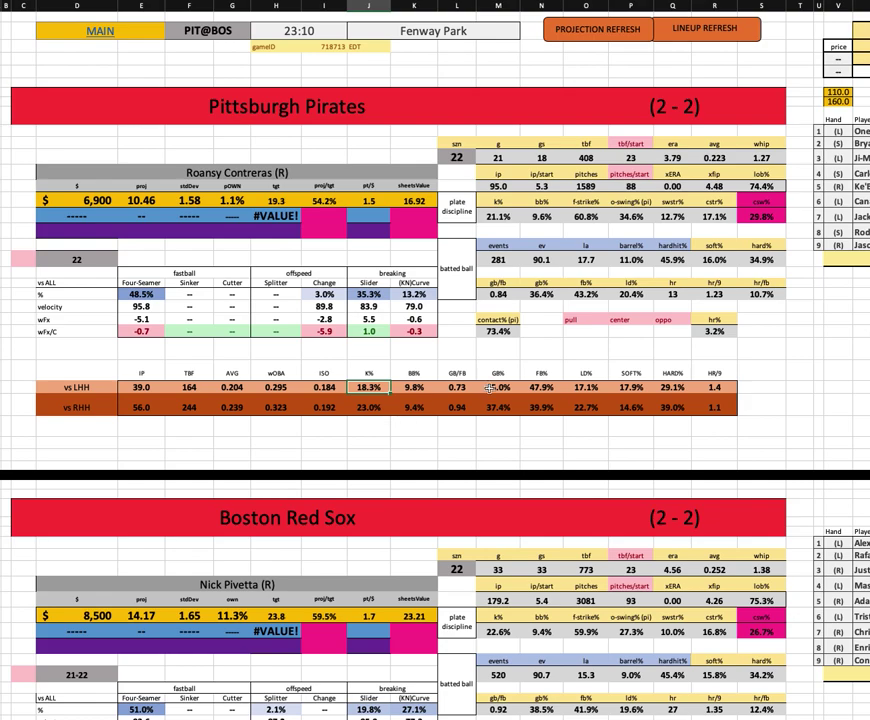
{"action": "left_click", "coordinate": [457, 387]}
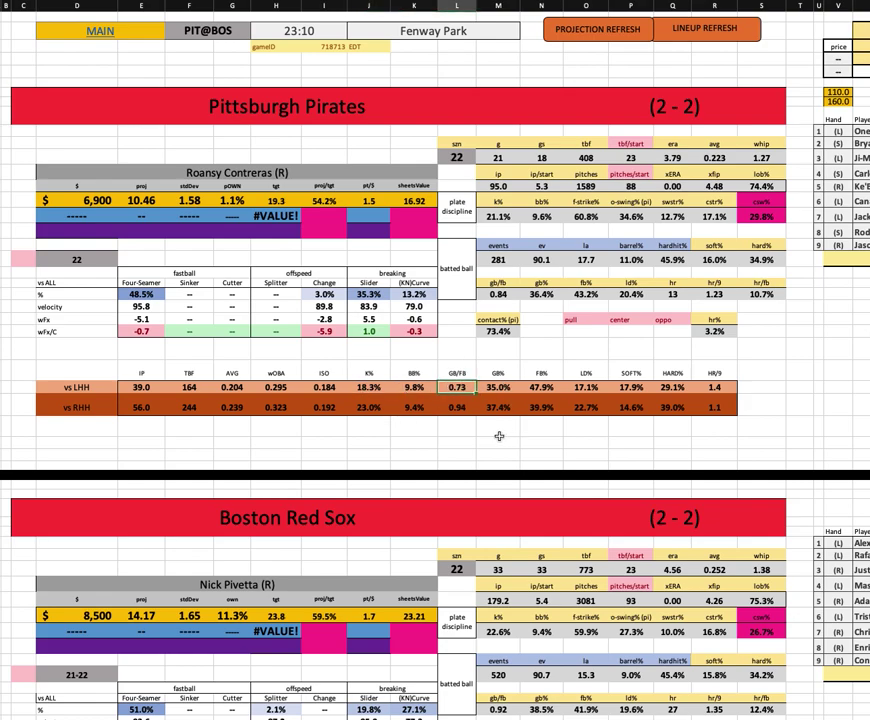
{"action": "left_click", "coordinate": [497, 294]}
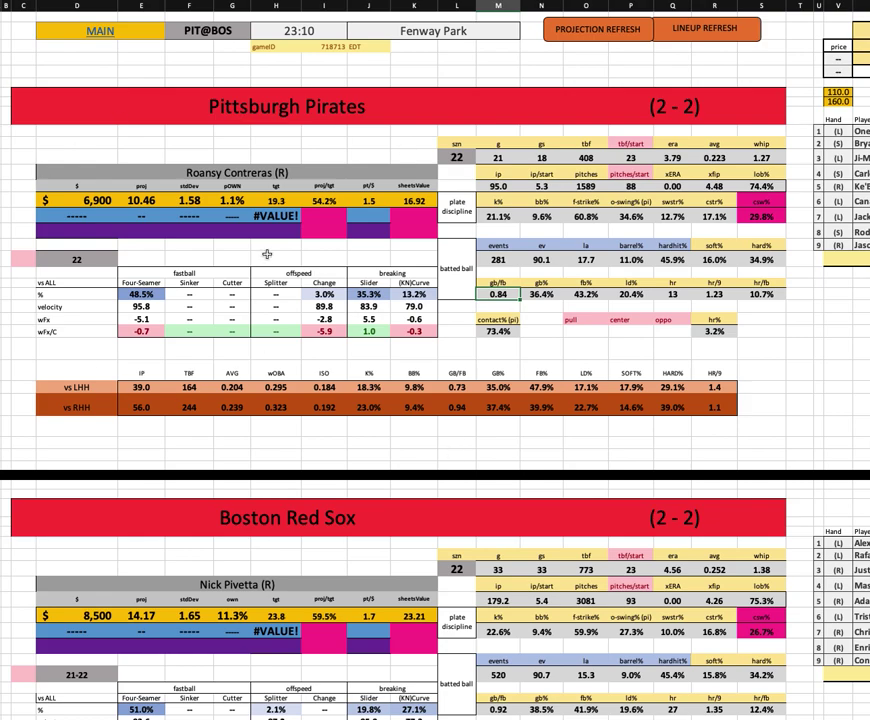
Step: Review the salaries of the Red Sox's second, third, fourth and sixth hitters in the batting order
{"action": "scroll", "coordinate": [463, 379], "scroll_direction": "down", "scroll_amount": 3}
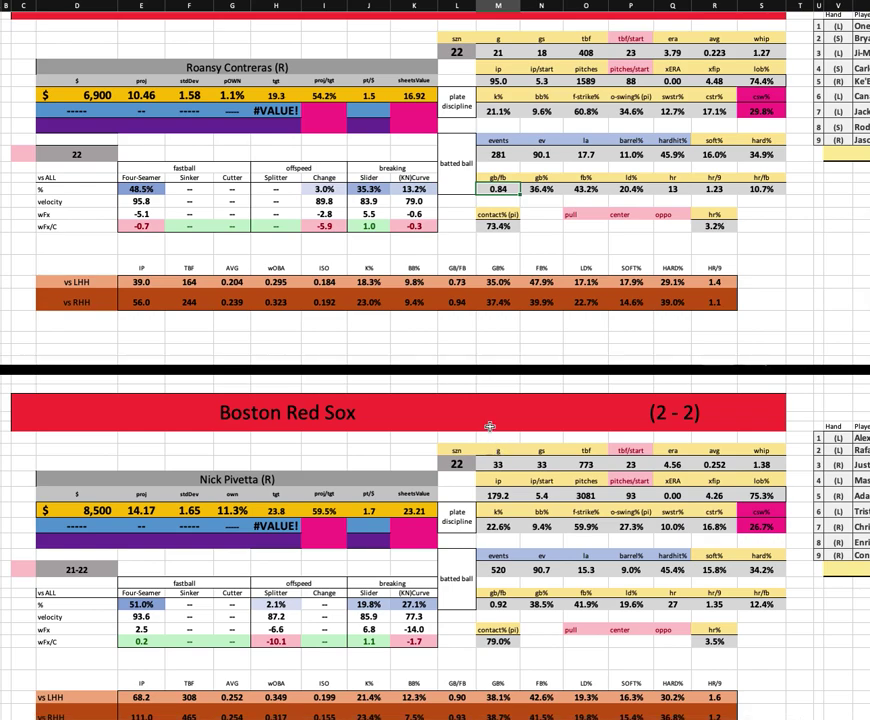
{"action": "scroll", "coordinate": [471, 331], "scroll_direction": "right", "scroll_amount": 5}
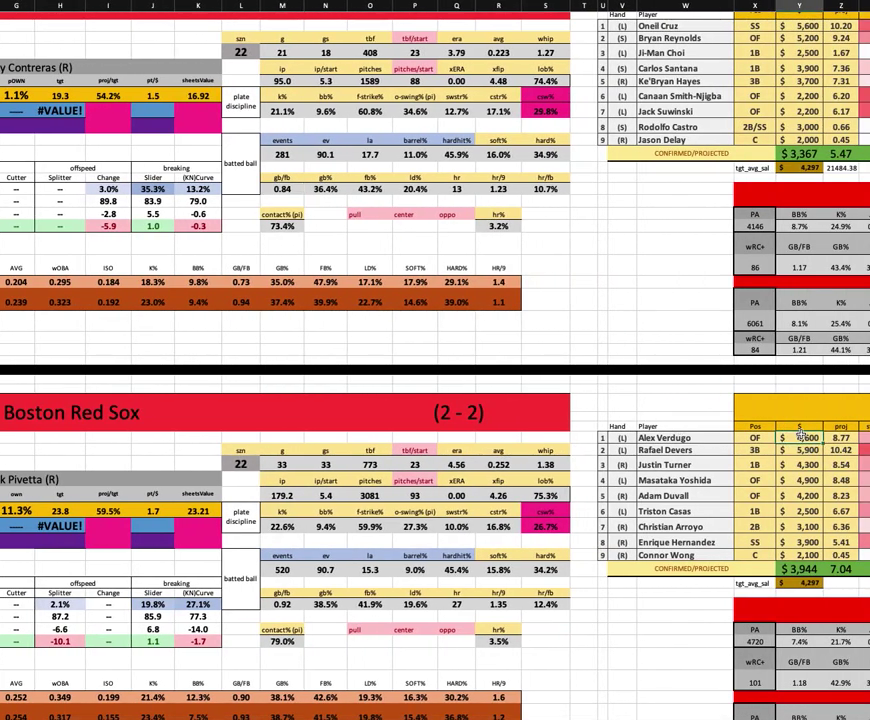
{"action": "left_click", "coordinate": [805, 451]}
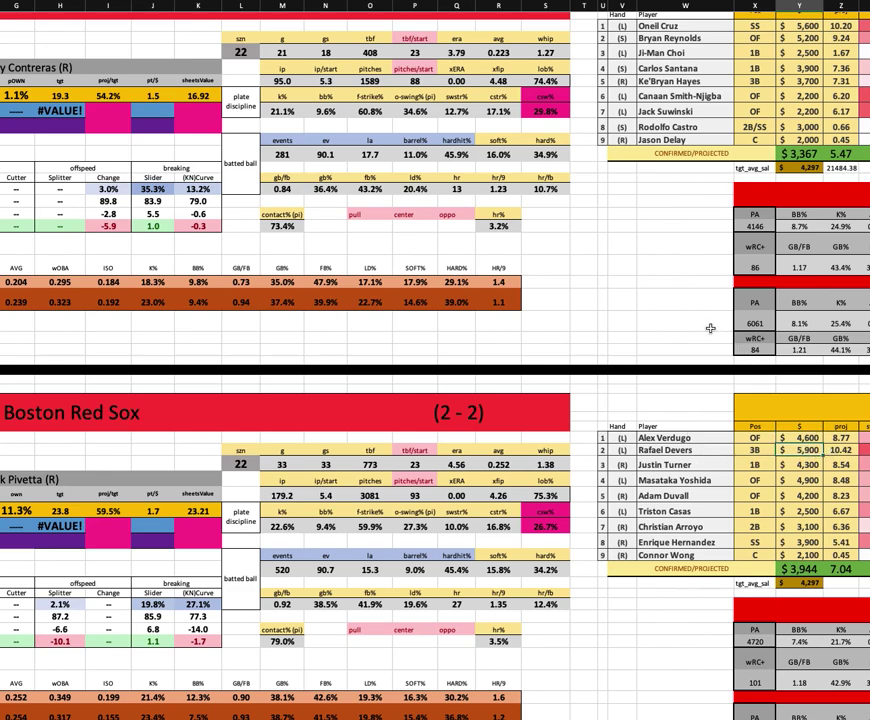
{"action": "left_click", "coordinate": [790, 465]}
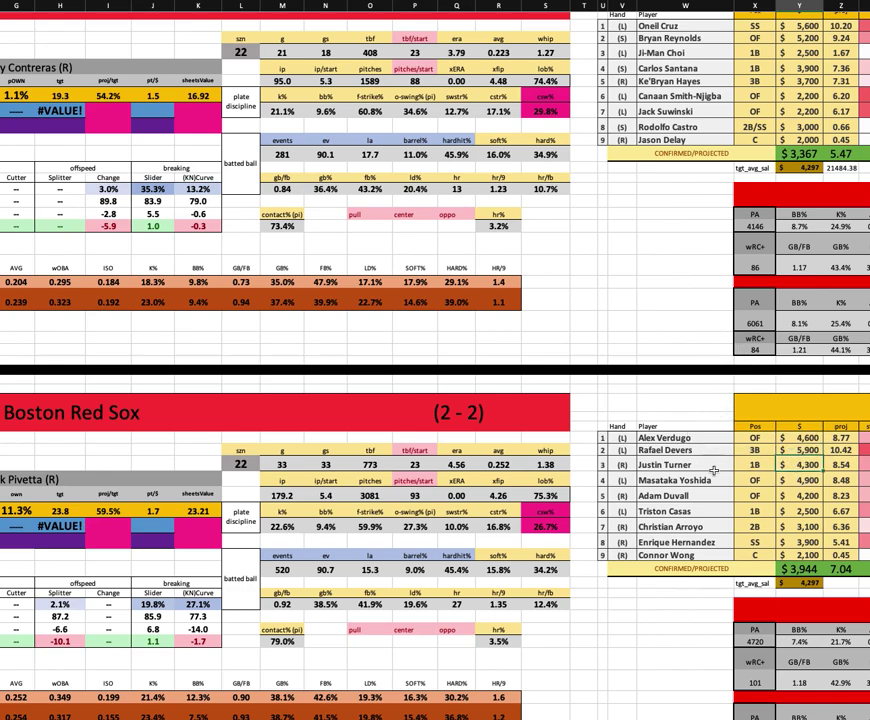
{"action": "left_click", "coordinate": [785, 480]}
{"action": "left_click", "coordinate": [815, 511]}
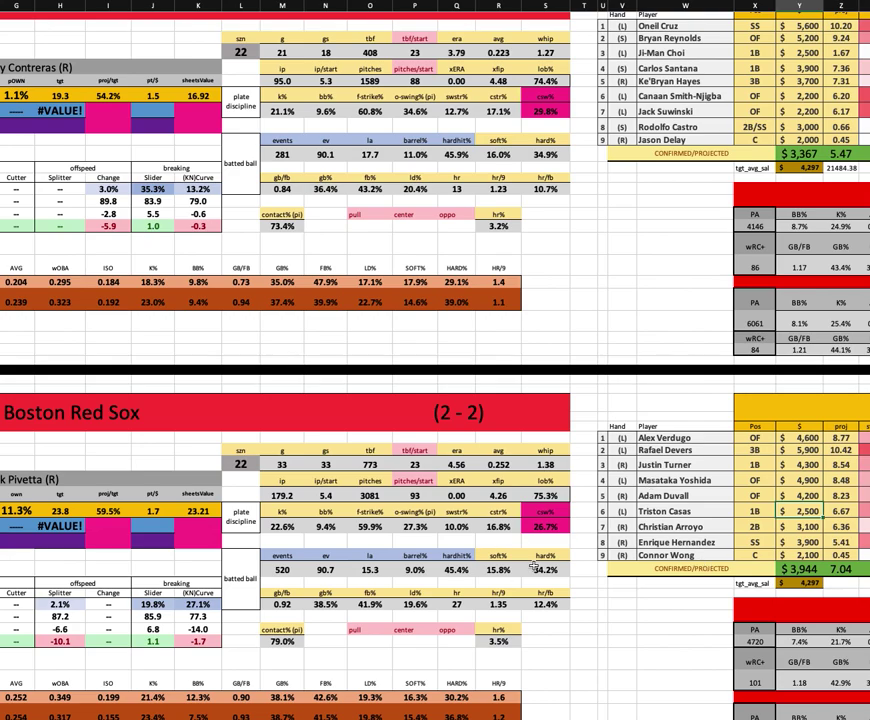
Step: Compare the salaries of the Pirates and Red Sox starting pitchers
{"action": "scroll", "coordinate": [568, 559], "scroll_direction": "left", "scroll_amount": 5}
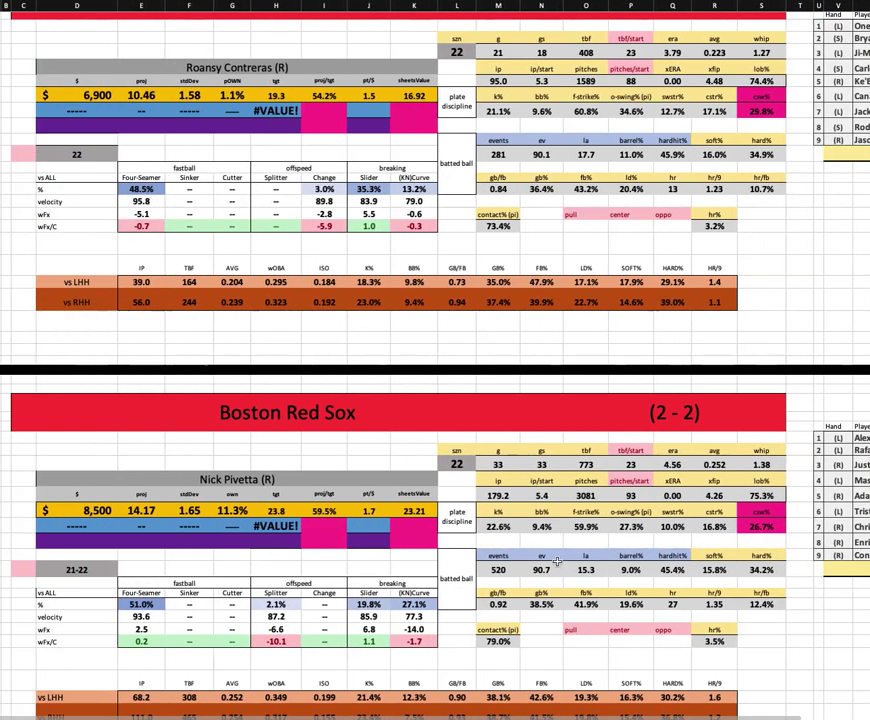
{"action": "scroll", "coordinate": [353, 213], "scroll_direction": "up", "scroll_amount": 3}
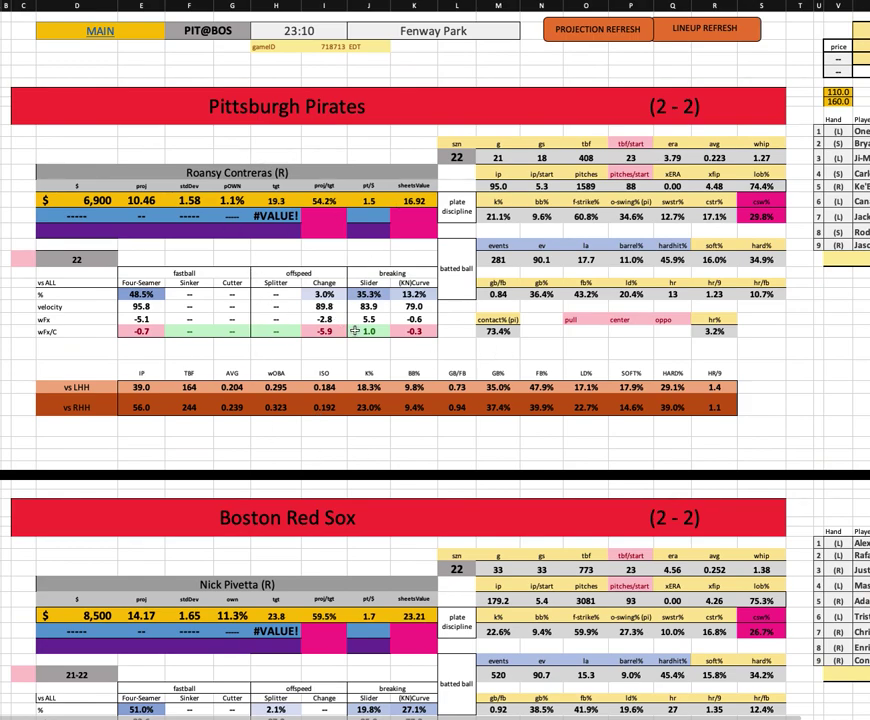
{"action": "left_click", "coordinate": [98, 204]}
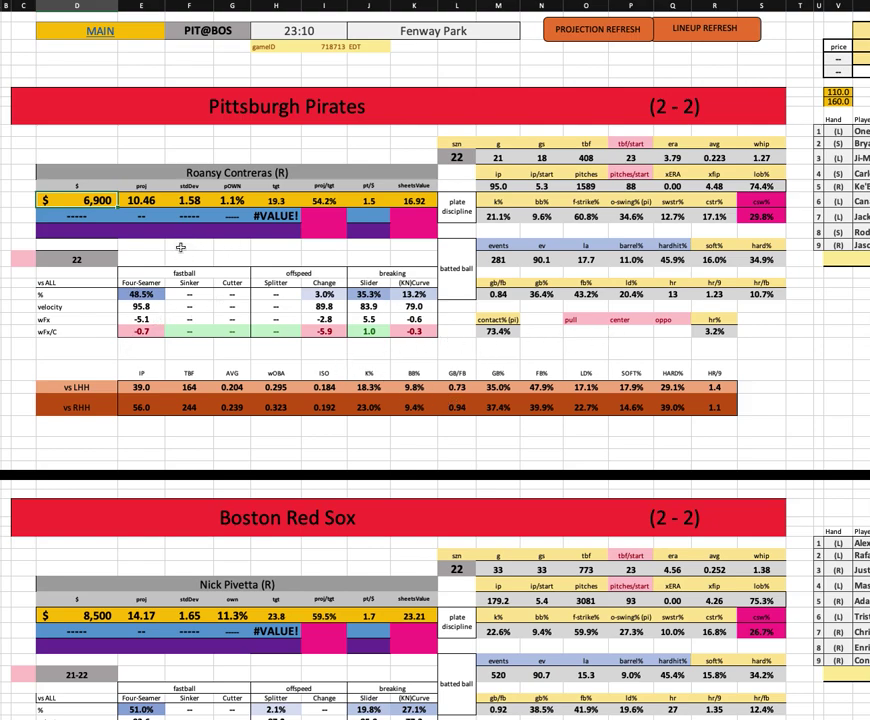
{"action": "scroll", "coordinate": [606, 490], "scroll_direction": "down", "scroll_amount": 5}
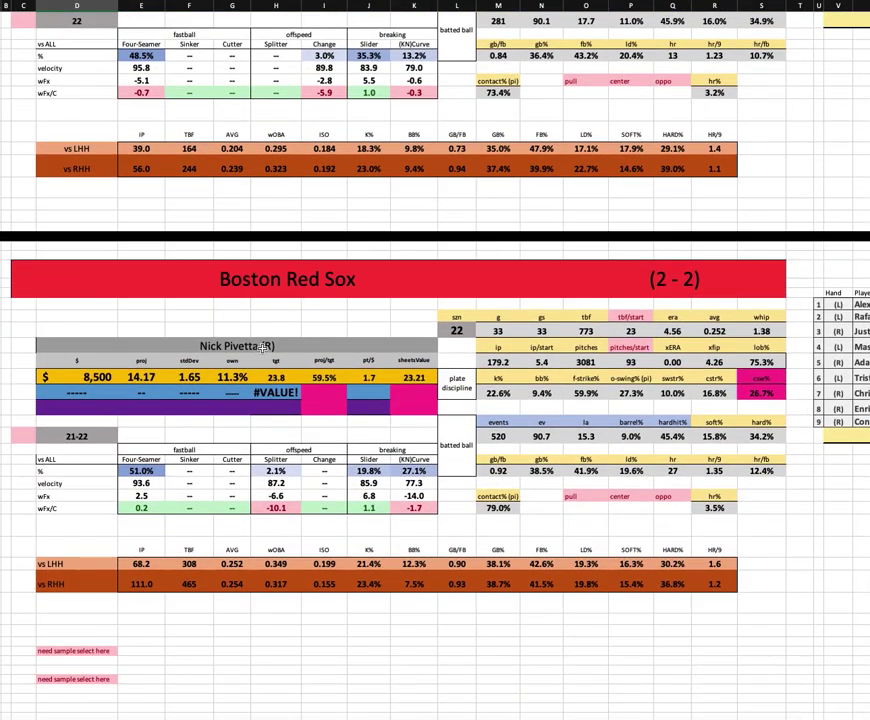
{"action": "left_click", "coordinate": [96, 364]}
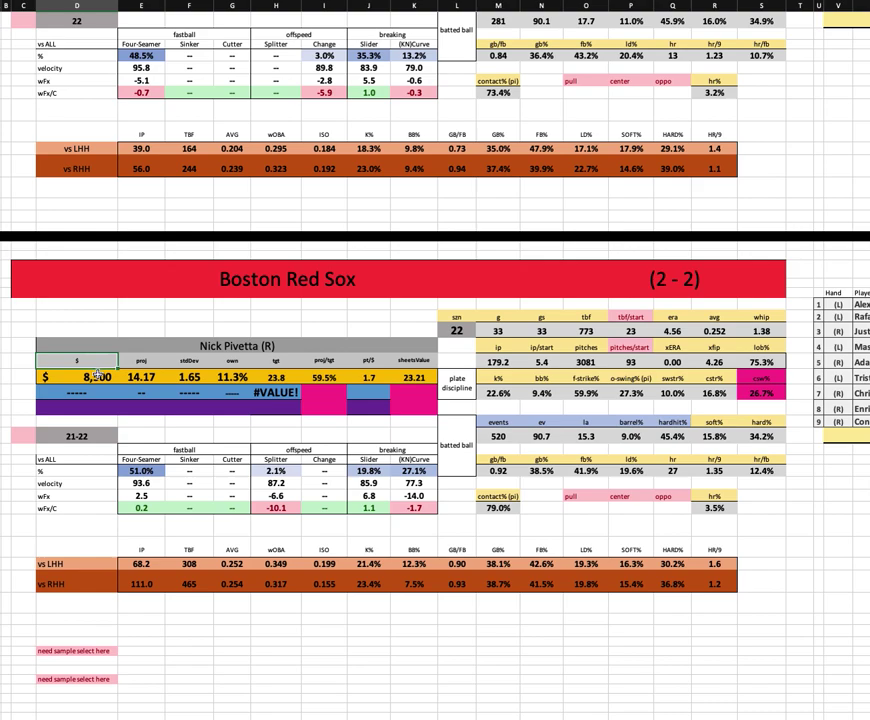
{"action": "left_click", "coordinate": [92, 376]}
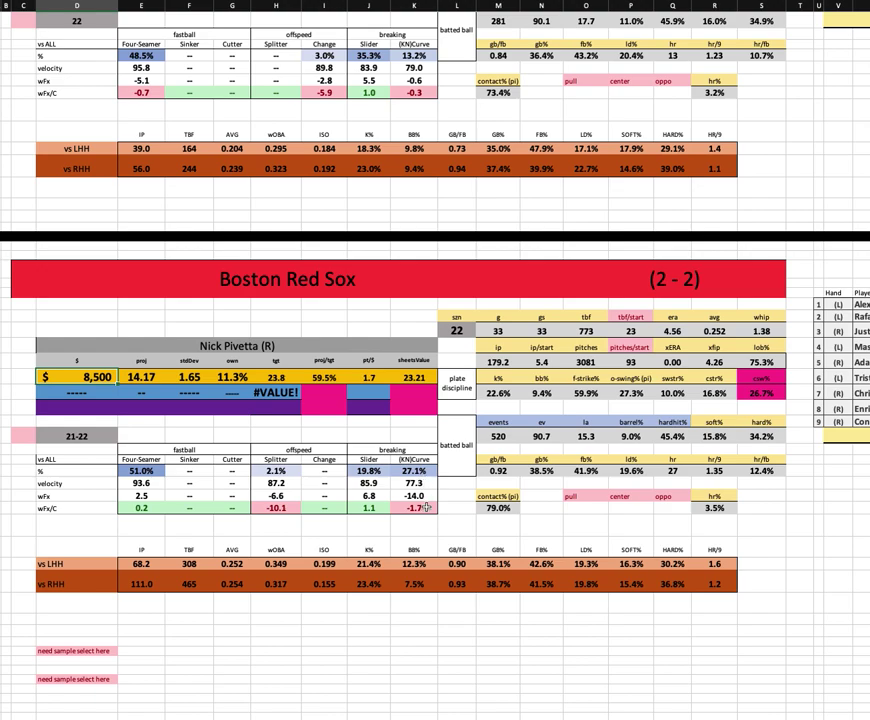
Step: Examine the Red Sox starter's slider and curveball usage, strikeout, walk and first-strike rates, and projected points
{"action": "left_click_drag", "start_coordinate": [420, 470], "coordinate": [380, 469]}
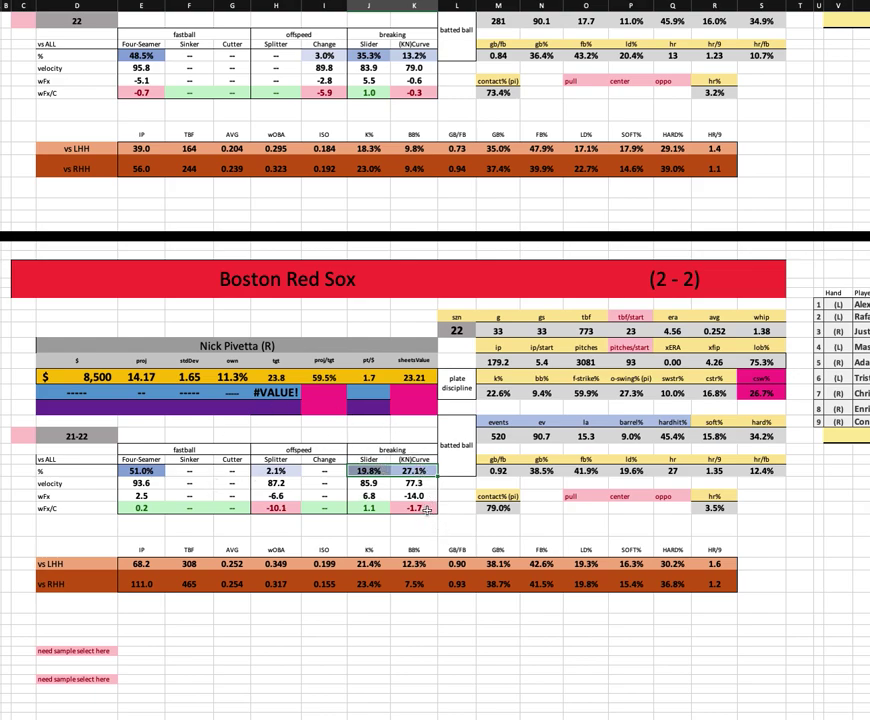
{"action": "left_click", "coordinate": [498, 393]}
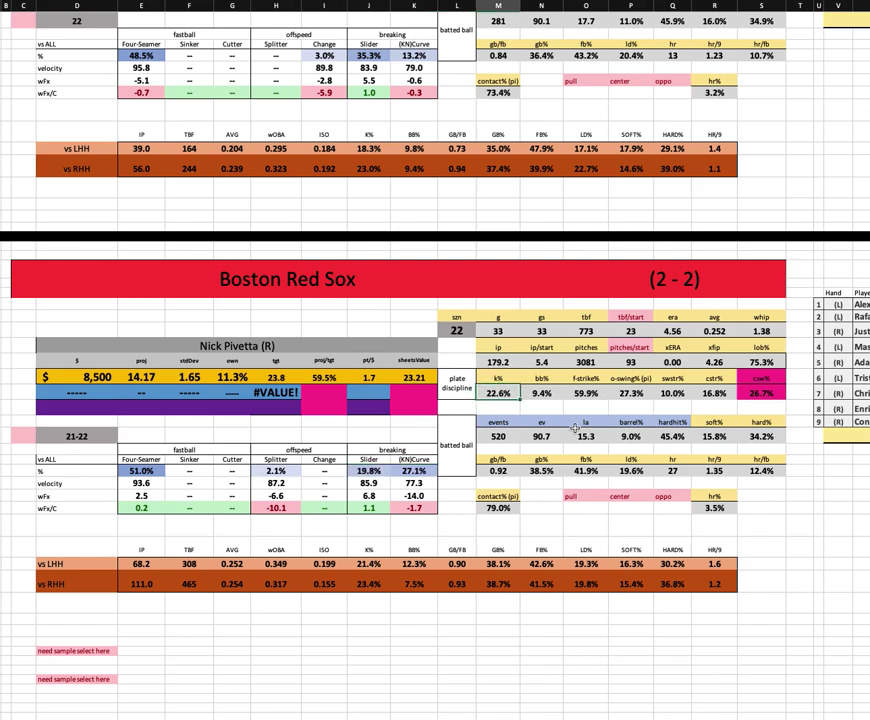
{"action": "left_click", "coordinate": [550, 396]}
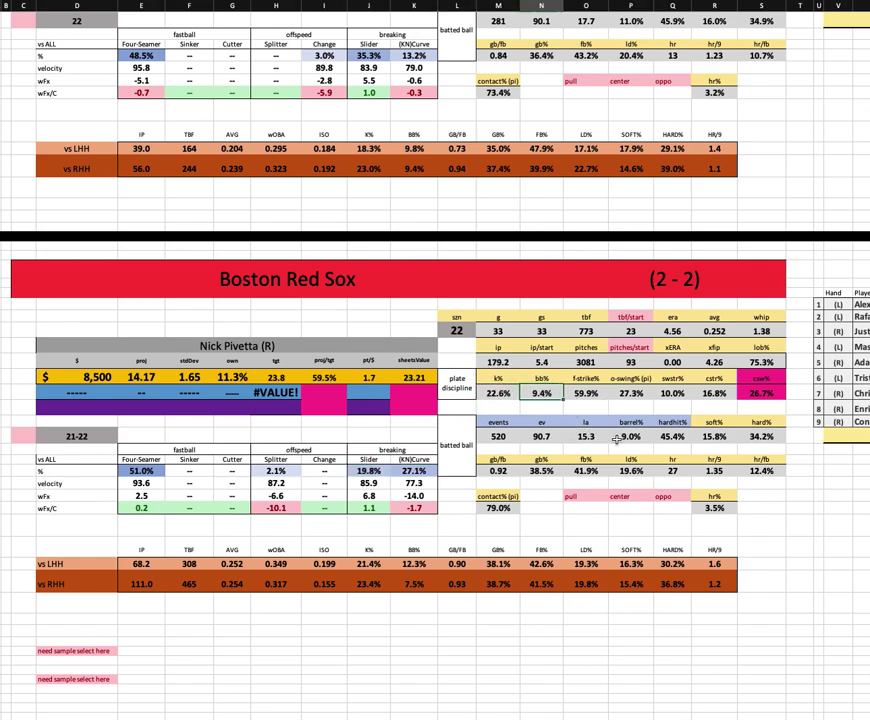
{"action": "key", "text": "Right"}
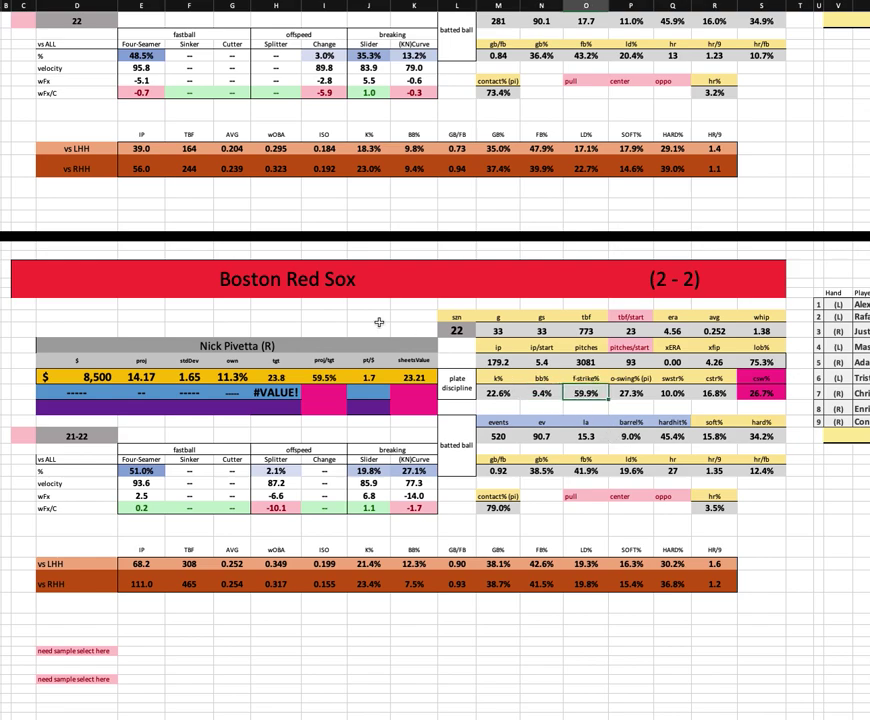
{"action": "left_click", "coordinate": [140, 378]}
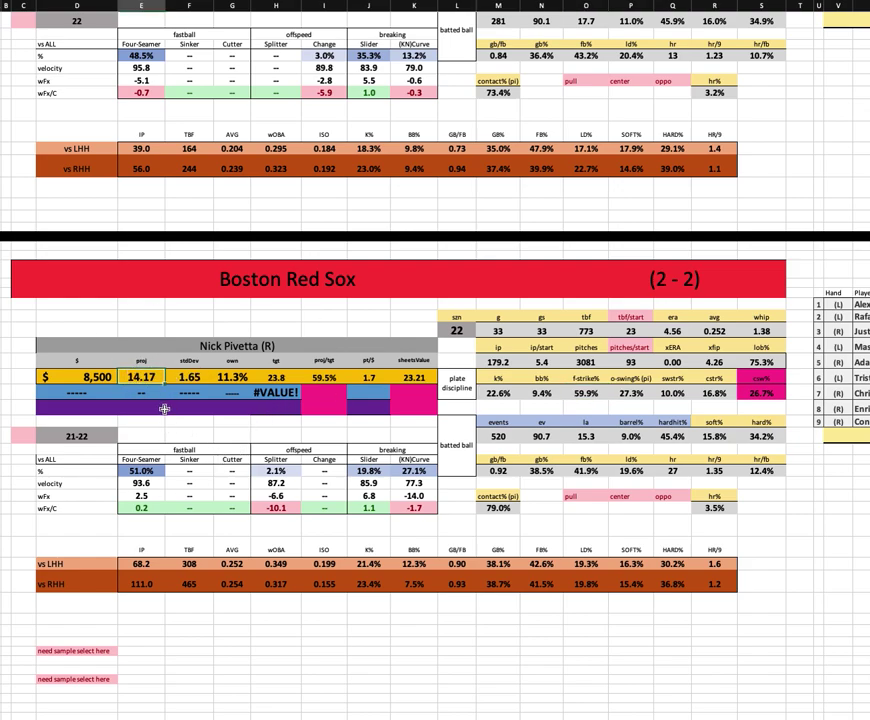
Step: Examine the Red Sox starter's projected ownership, salary, contact rate and swinging-strike rate
{"action": "left_click", "coordinate": [234, 380]}
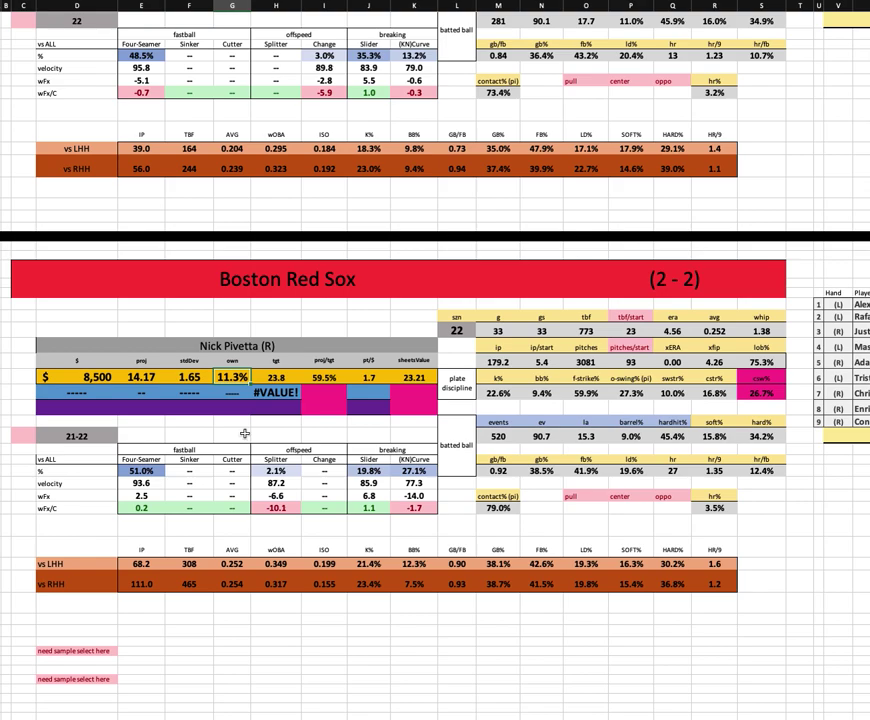
{"action": "left_click", "coordinate": [101, 384]}
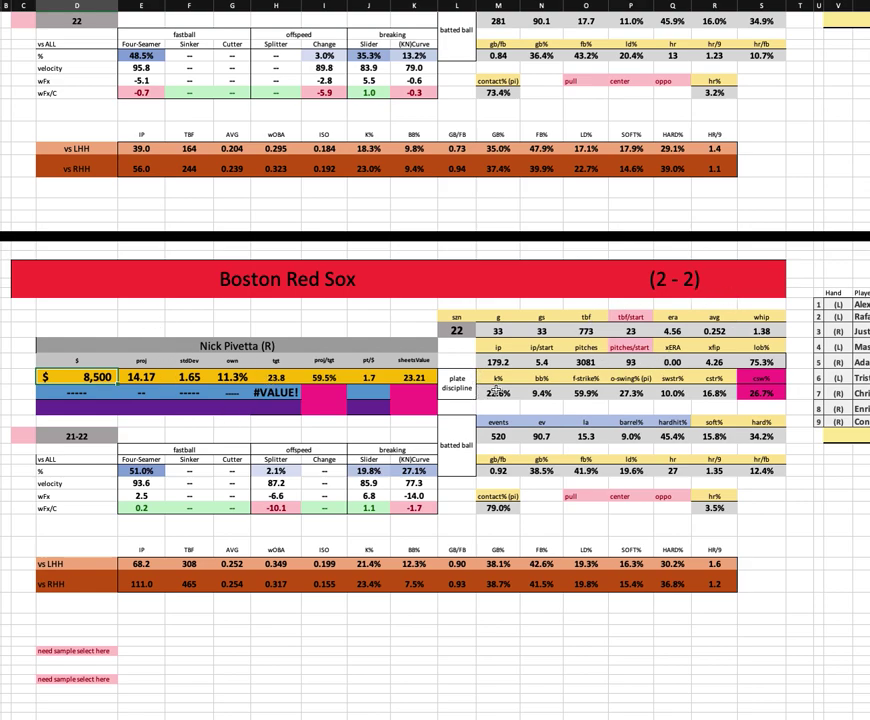
{"action": "left_click", "coordinate": [497, 508]}
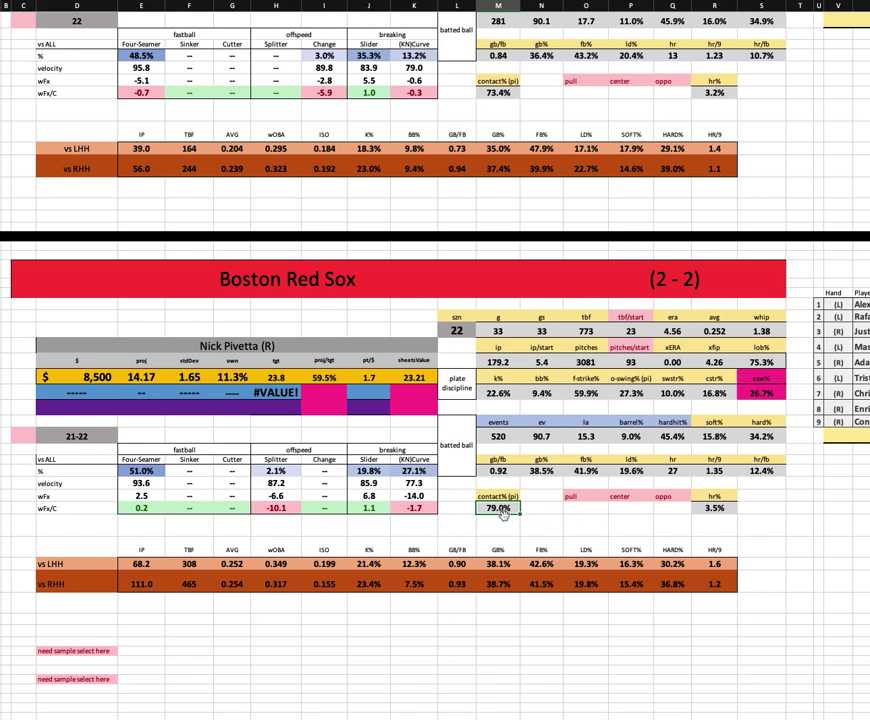
{"action": "left_click", "coordinate": [671, 391]}
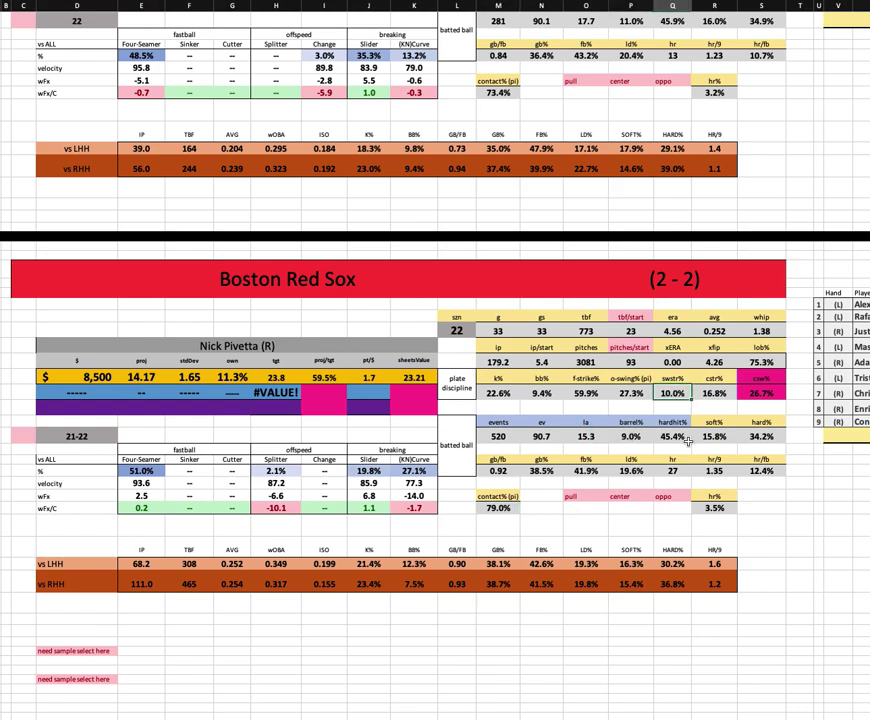
Step: Check the Red Sox starter's HARD% against right-handed hitters and ISO and HR/9 against left-handed hitters, then his salary
{"action": "left_click", "coordinate": [673, 583]}
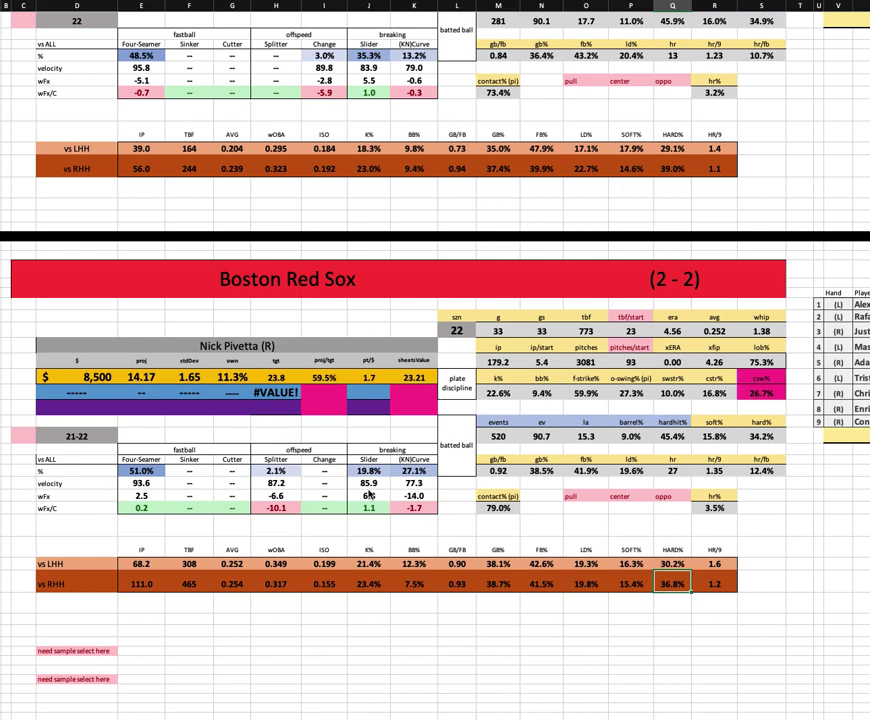
{"action": "left_click", "coordinate": [315, 565]}
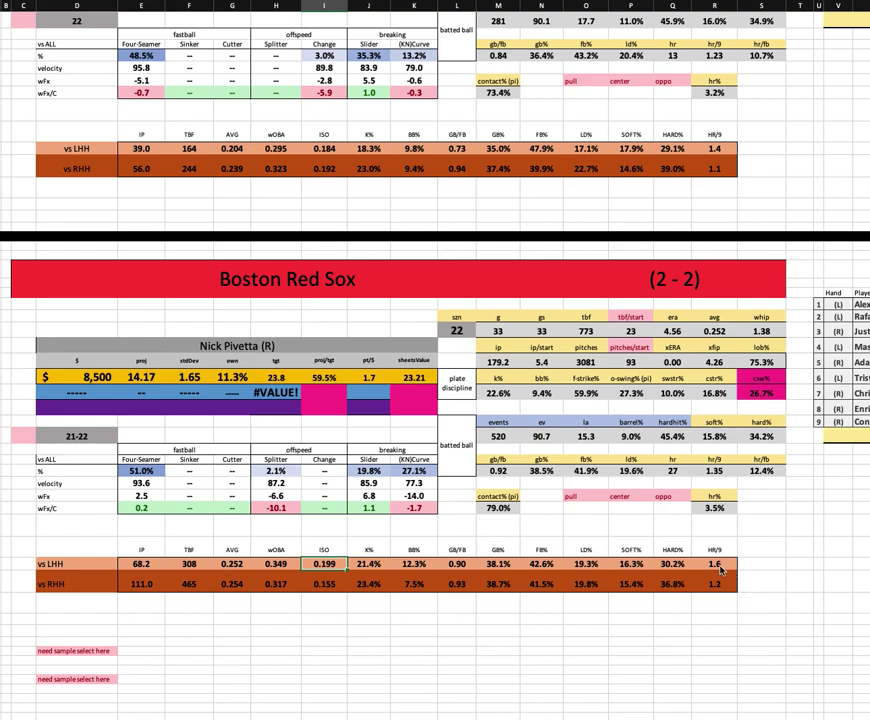
{"action": "left_click", "coordinate": [720, 568]}
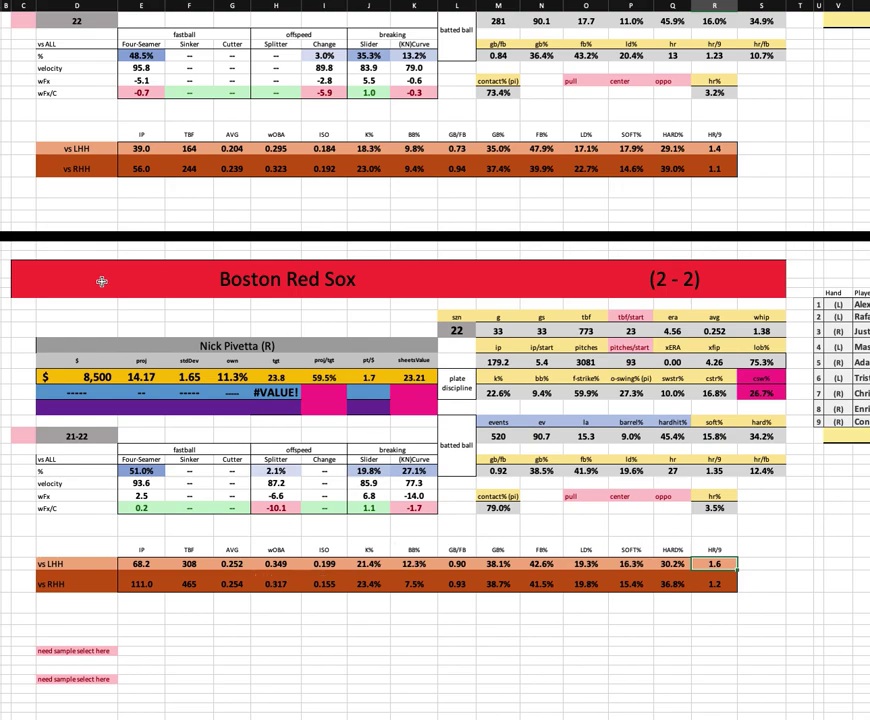
{"action": "left_click", "coordinate": [105, 378]}
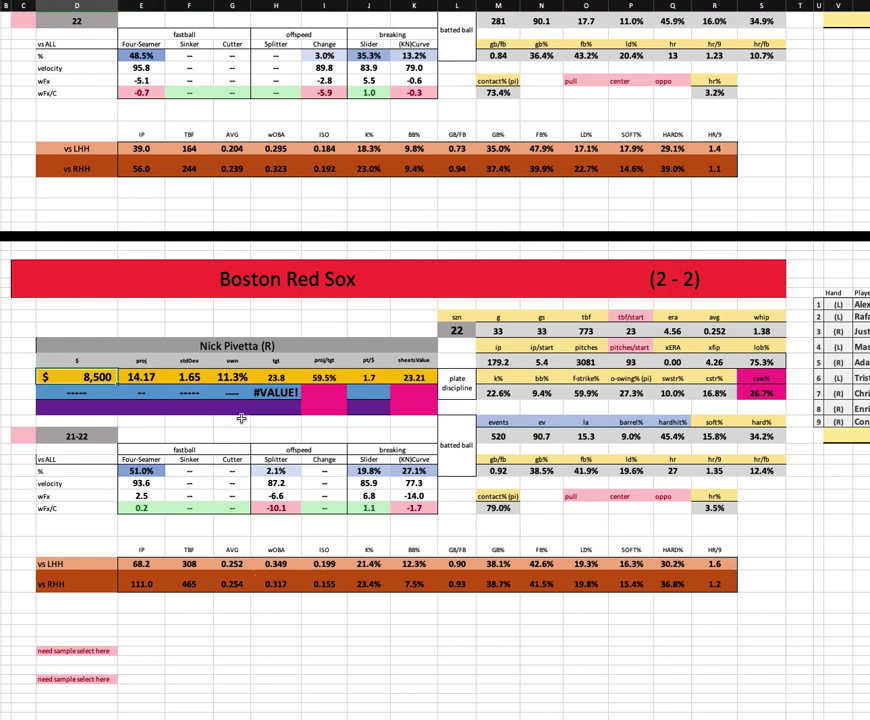
Step: Switch the matchup sheet to the NYM@MIL game
{"action": "scroll", "coordinate": [241, 418], "scroll_direction": "up", "scroll_amount": 5}
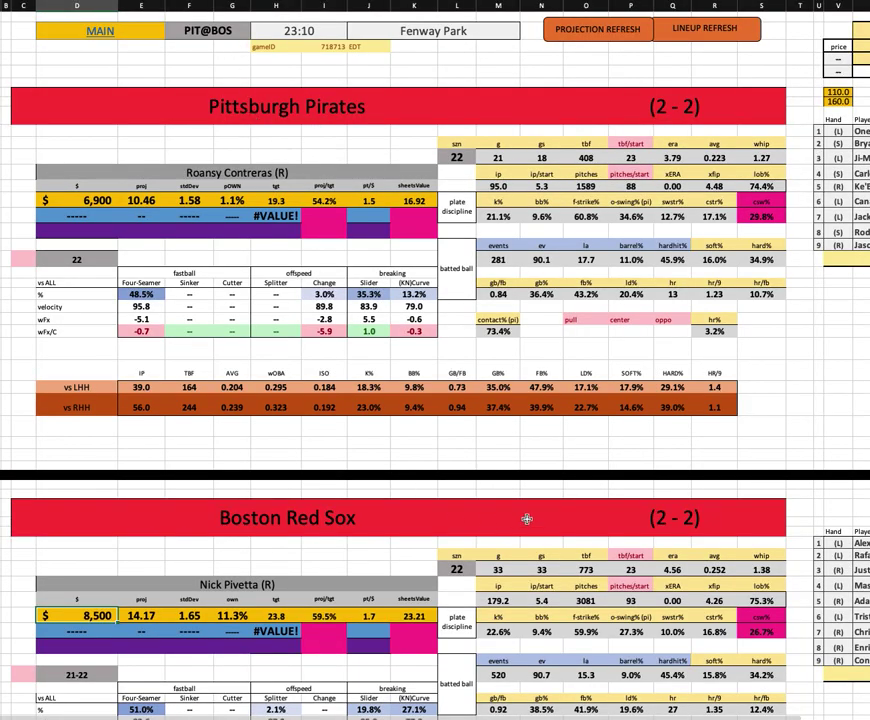
{"action": "left_click", "coordinate": [200, 31]}
{"action": "left_click", "coordinate": [256, 35]}
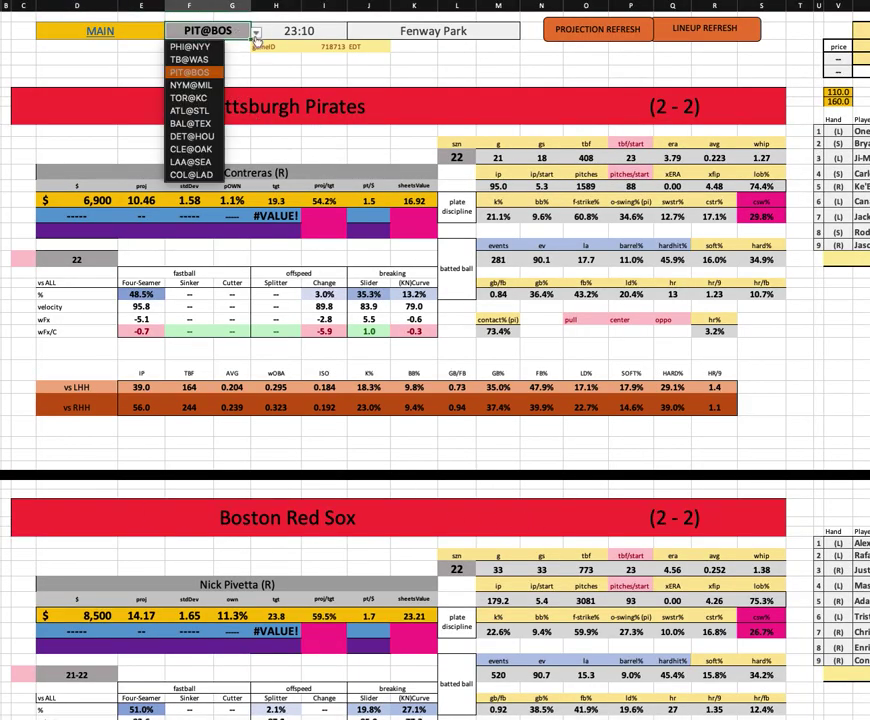
{"action": "key", "text": "Return"}
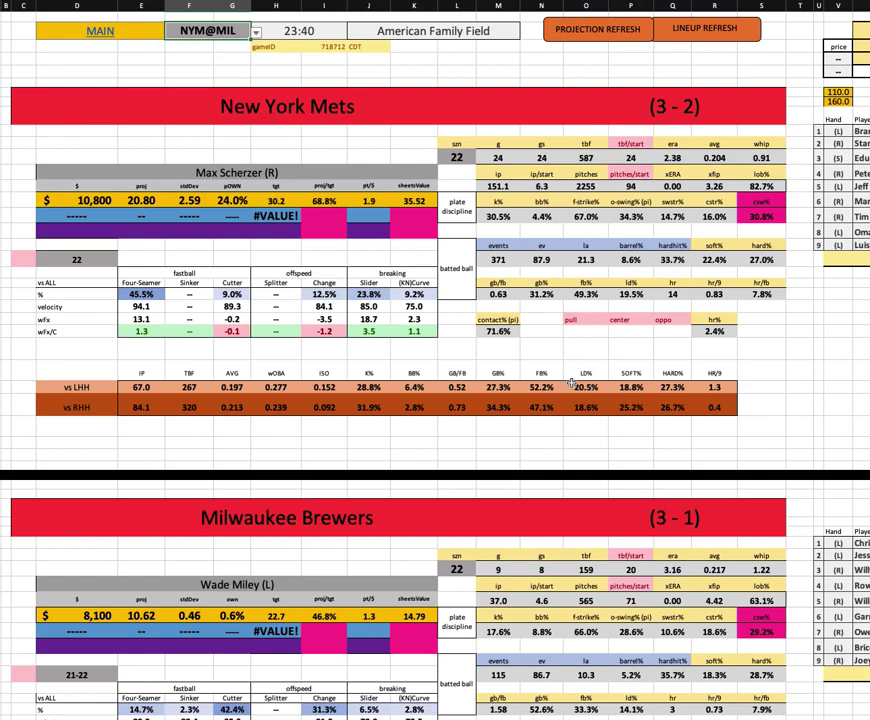
Step: Review the Mets starter's salary and look over the Brewers starter's stat block
{"action": "left_click", "coordinate": [112, 200]}
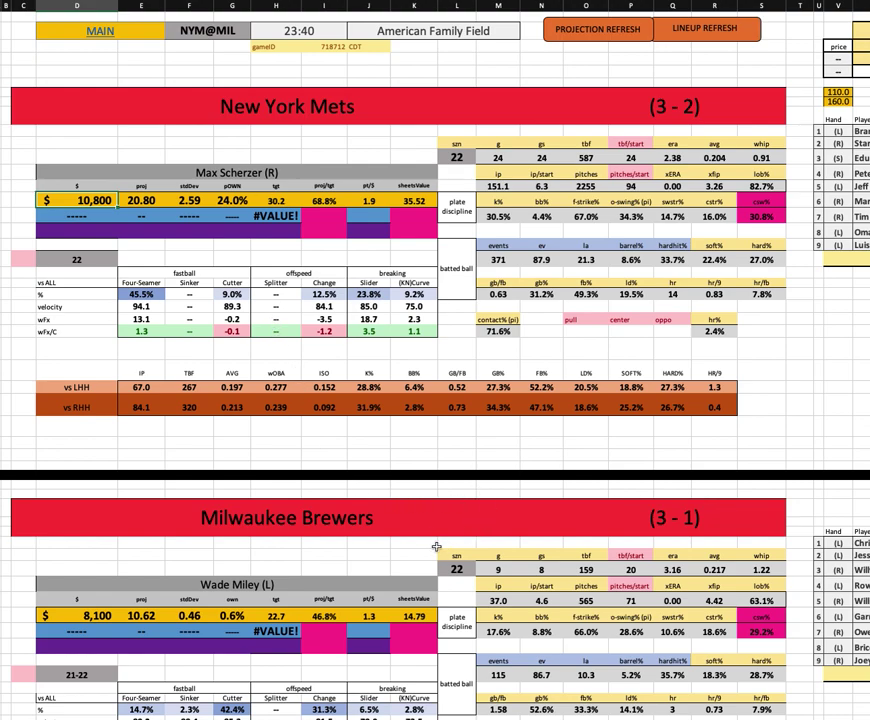
{"action": "scroll", "coordinate": [321, 483], "scroll_direction": "down", "scroll_amount": 5}
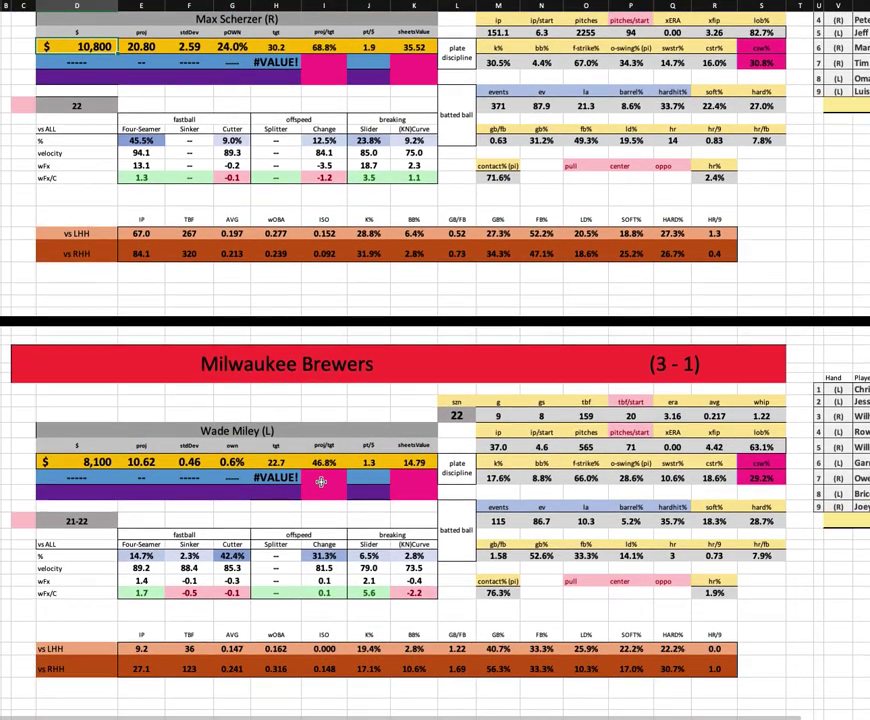
{"action": "scroll", "coordinate": [319, 477], "scroll_direction": "up", "scroll_amount": 1}
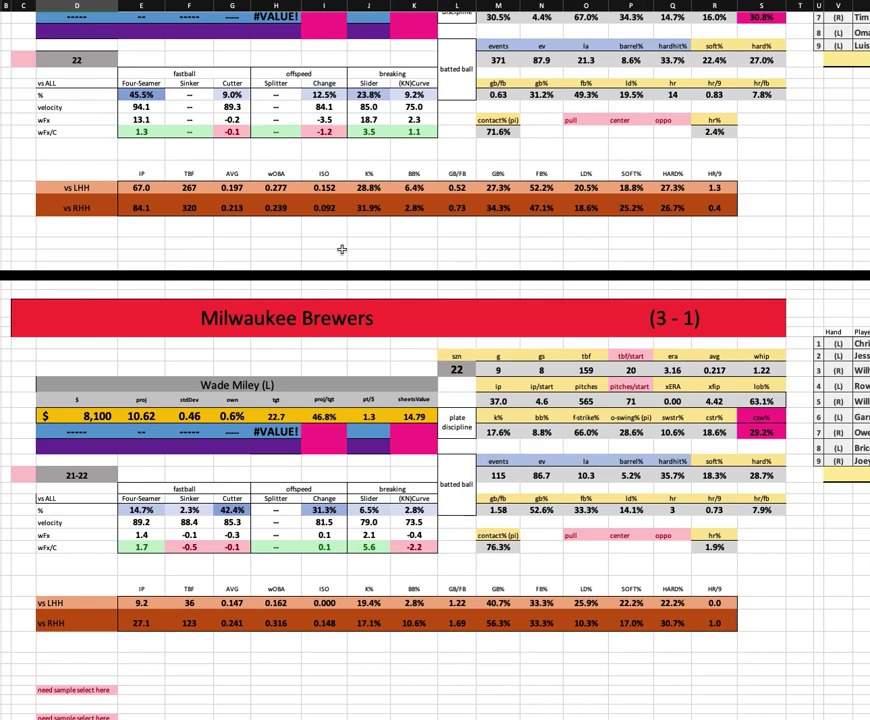
{"action": "scroll", "coordinate": [410, 260], "scroll_direction": "up", "scroll_amount": 1}
{"action": "scroll", "coordinate": [410, 260], "scroll_direction": "up", "scroll_amount": 5}
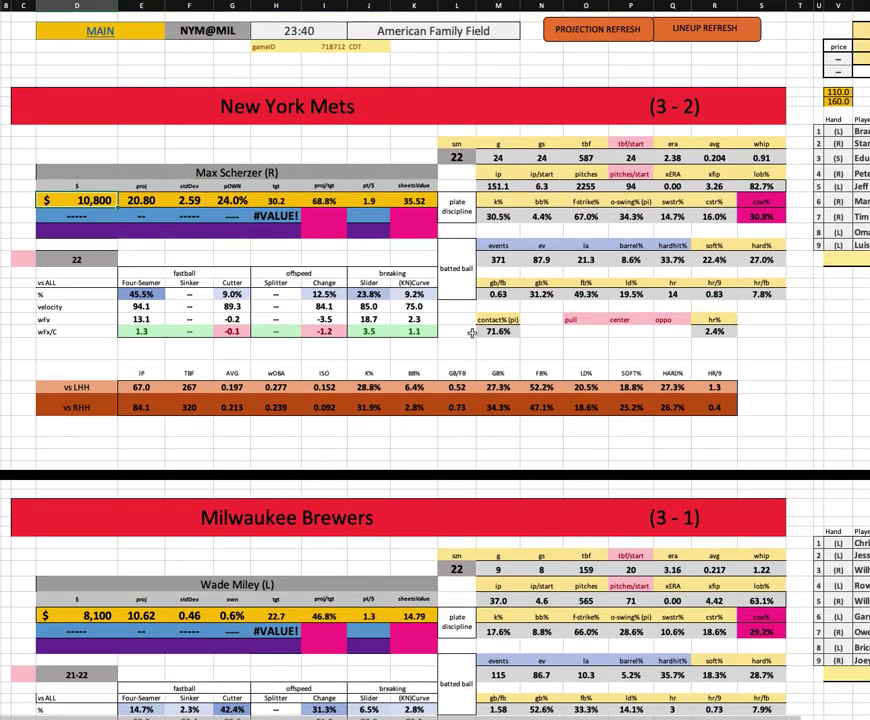
Step: Examine the Mets starter's projected points, ownership, barrel rate, strikeout rate and splits against left- and right-handed hitters
{"action": "left_click", "coordinate": [141, 200]}
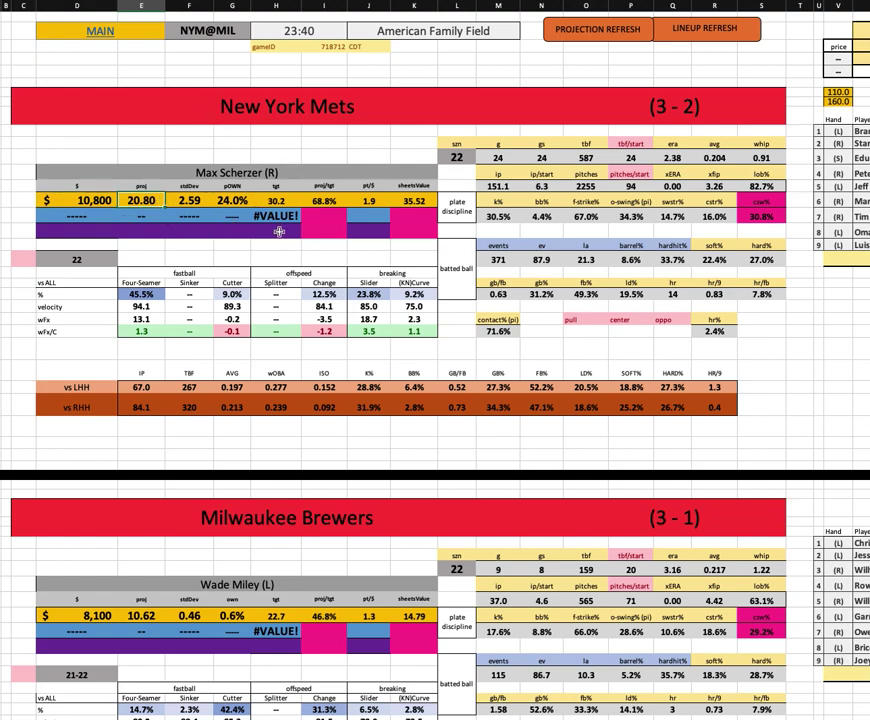
{"action": "left_click", "coordinate": [232, 200]}
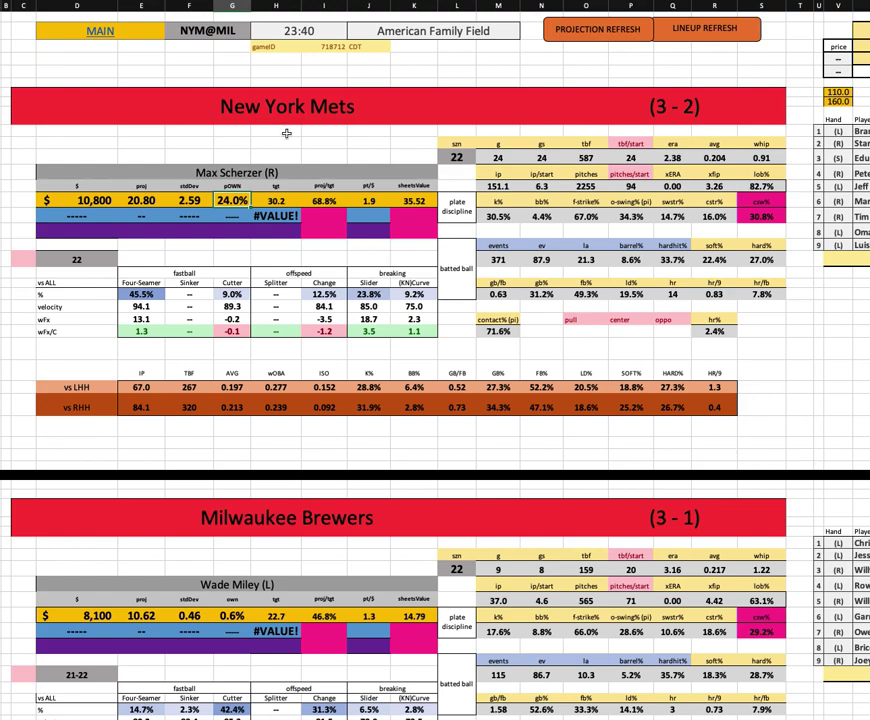
{"action": "left_click", "coordinate": [631, 259]}
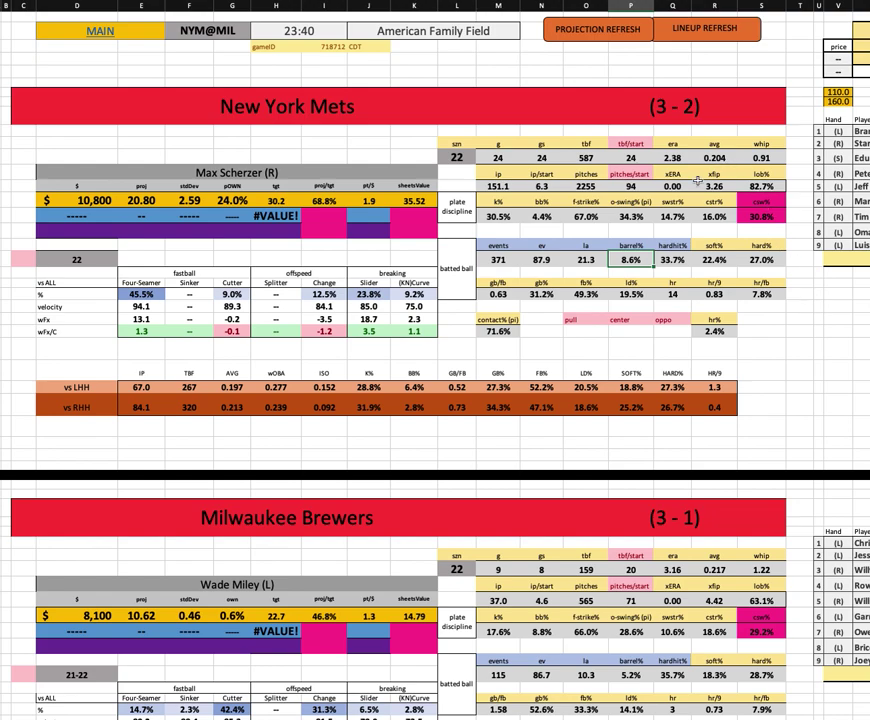
{"action": "left_click", "coordinate": [498, 216]}
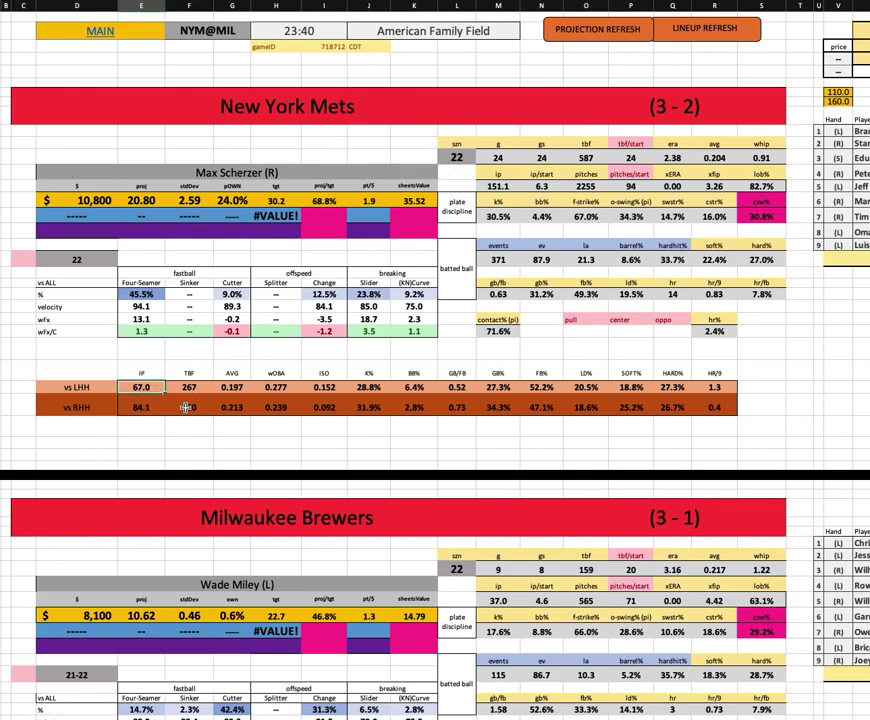
{"action": "left_click", "coordinate": [140, 389]}
{"action": "left_click_drag", "start_coordinate": [140, 404], "coordinate": [710, 408]}
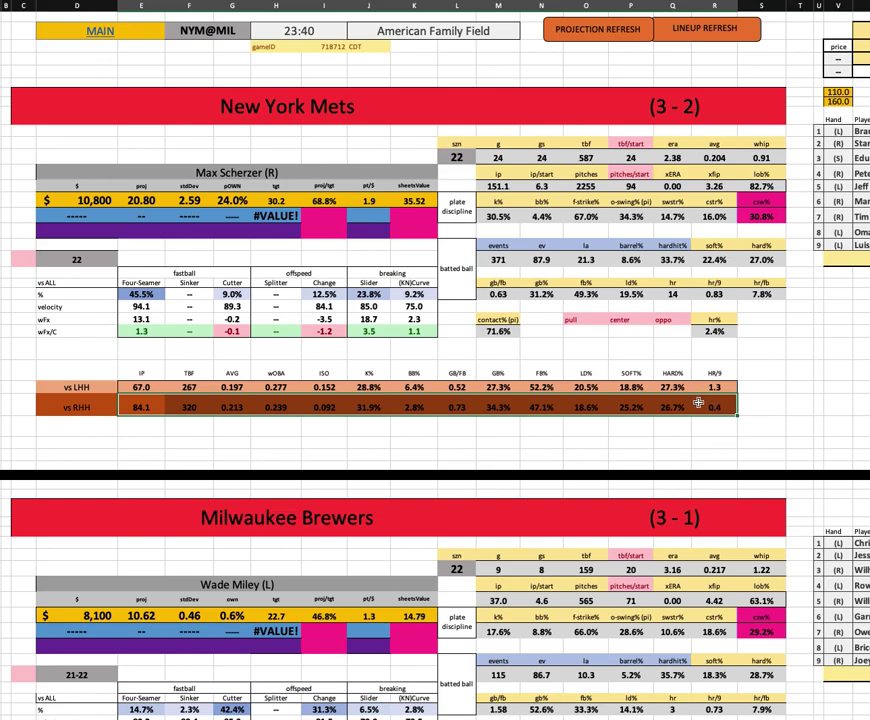
Step: Review the hitters in the Brewers' projected batting order, down to the eighth and ninth spots
{"action": "scroll", "coordinate": [698, 402], "scroll_direction": "down", "scroll_amount": 3}
{"action": "scroll", "coordinate": [700, 405], "scroll_direction": "right", "scroll_amount": 3}
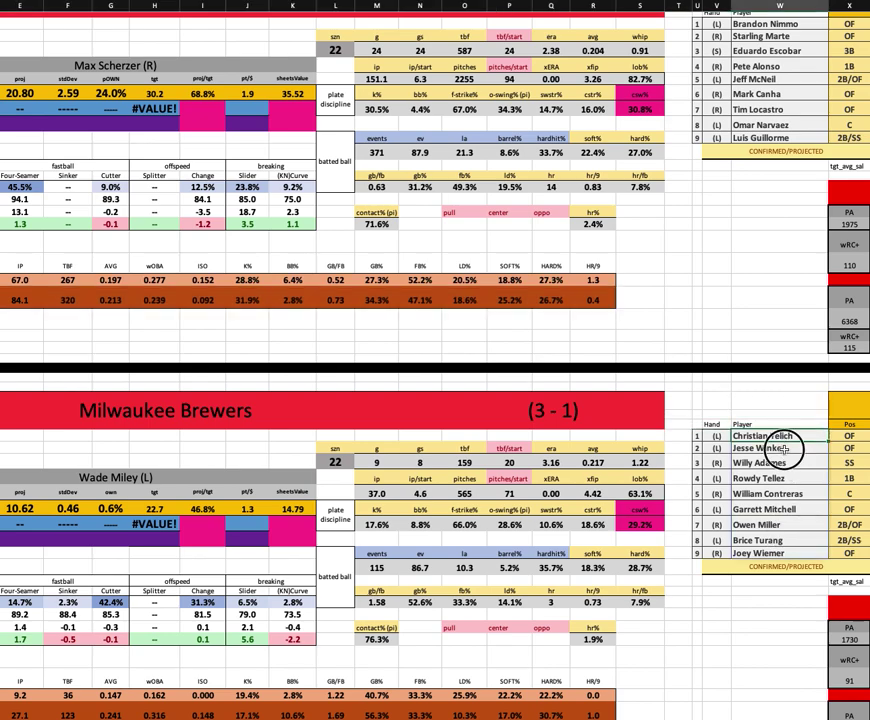
{"action": "left_click", "coordinate": [789, 477]}
{"action": "left_click", "coordinate": [792, 509]}
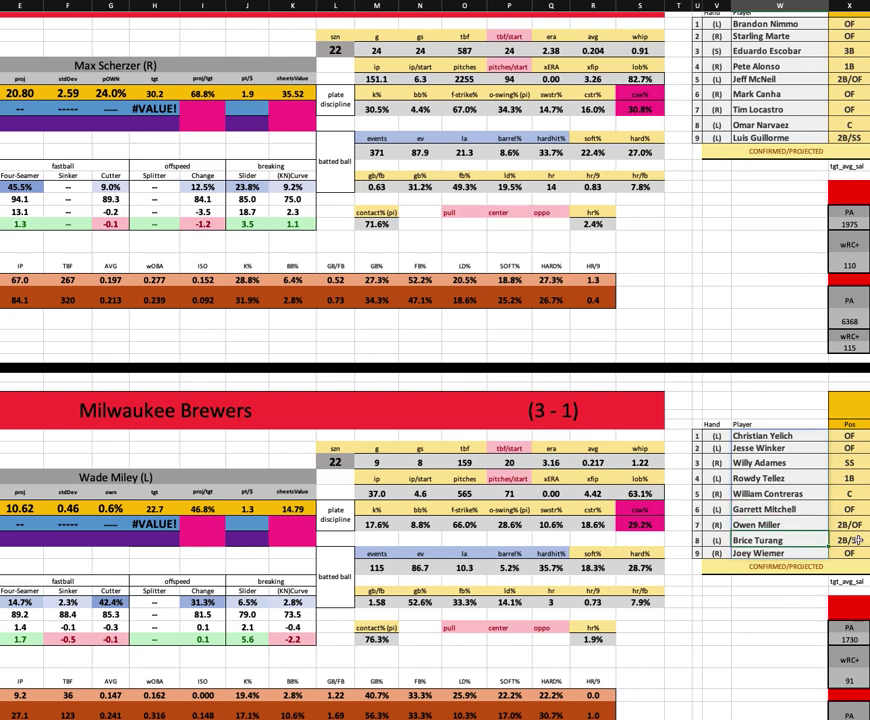
{"action": "left_click", "coordinate": [795, 537]}
{"action": "left_click", "coordinate": [743, 556]}
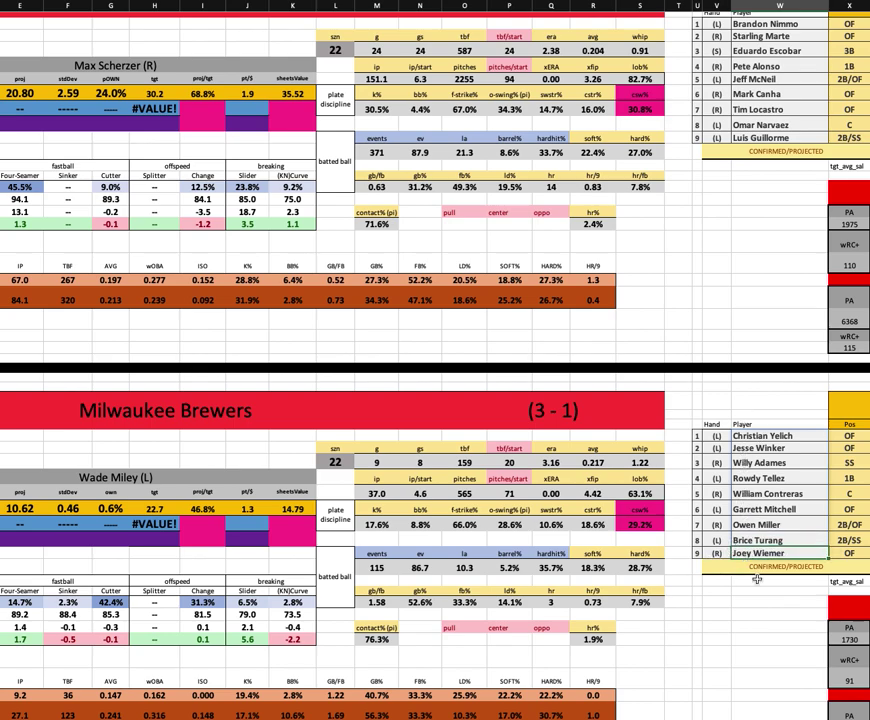
Step: Recheck the Mets starter's salary alongside his ownership and projection
{"action": "scroll", "coordinate": [752, 540], "scroll_direction": "left", "scroll_amount": 3}
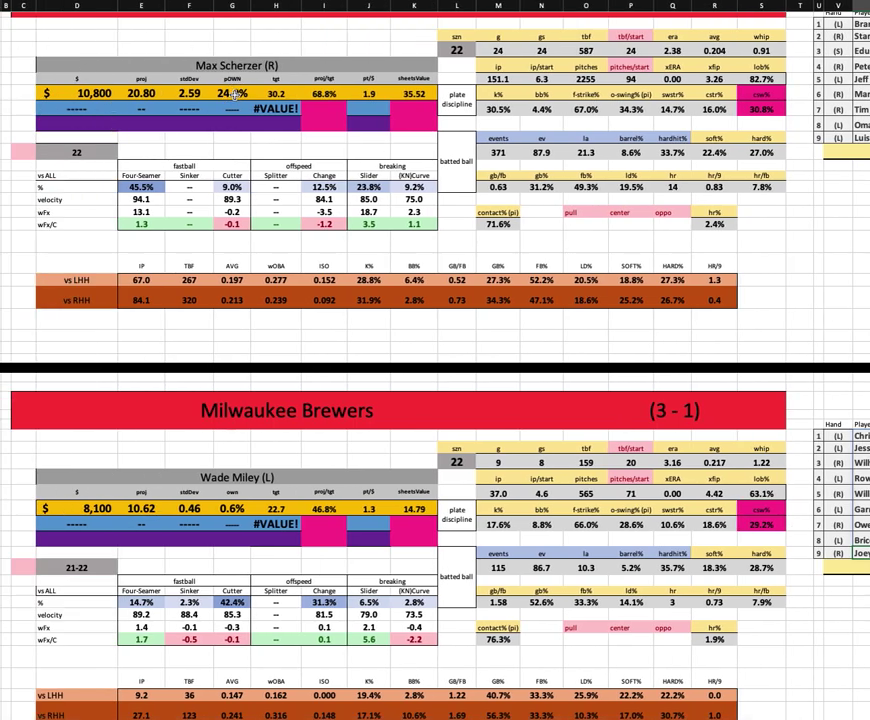
{"action": "scroll", "coordinate": [250, 240], "scroll_direction": "up", "scroll_amount": 3}
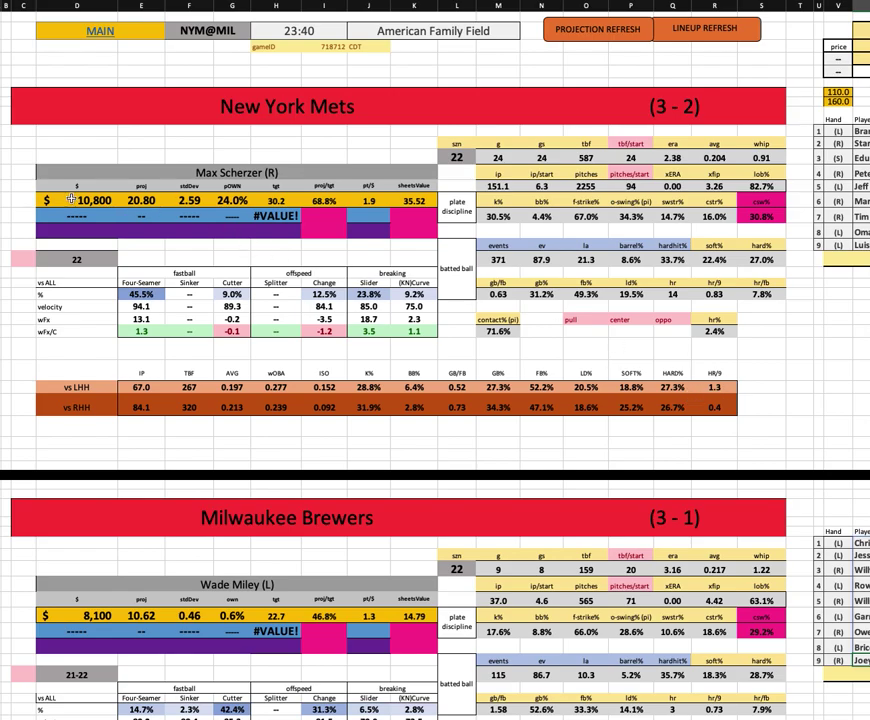
{"action": "left_click", "coordinate": [108, 200]}
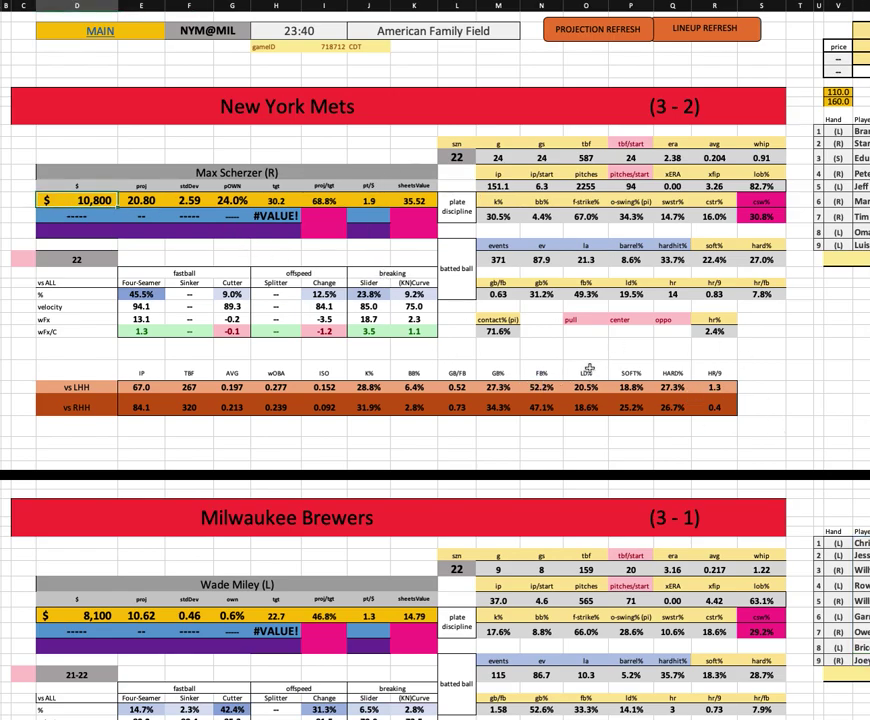
Step: Review the Brewers starter's salary and projected points
{"action": "scroll", "coordinate": [430, 415], "scroll_direction": "down", "scroll_amount": 5}
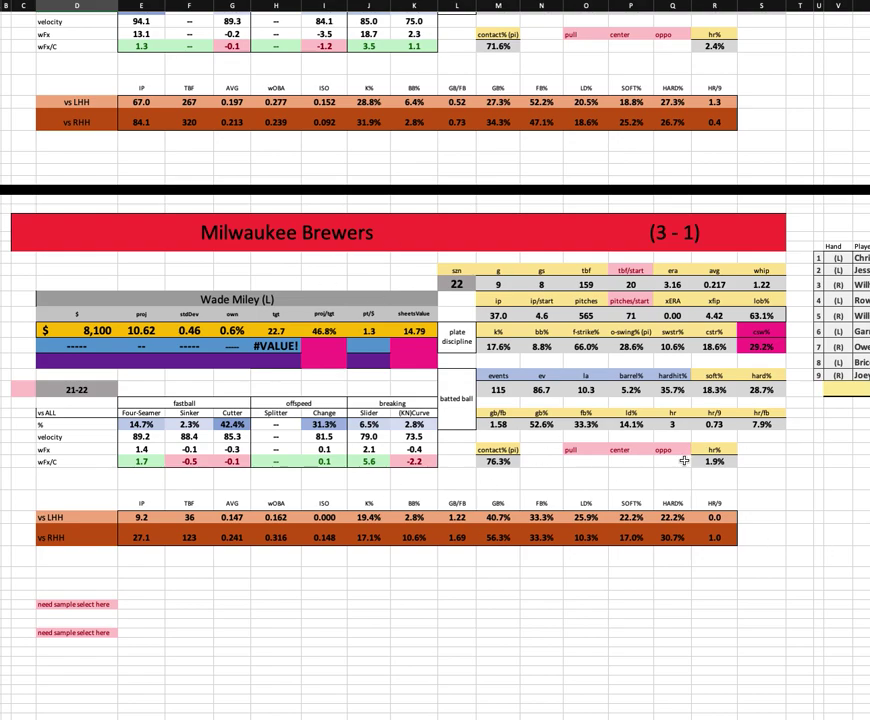
{"action": "scroll", "coordinate": [684, 461], "scroll_direction": "up", "scroll_amount": 2}
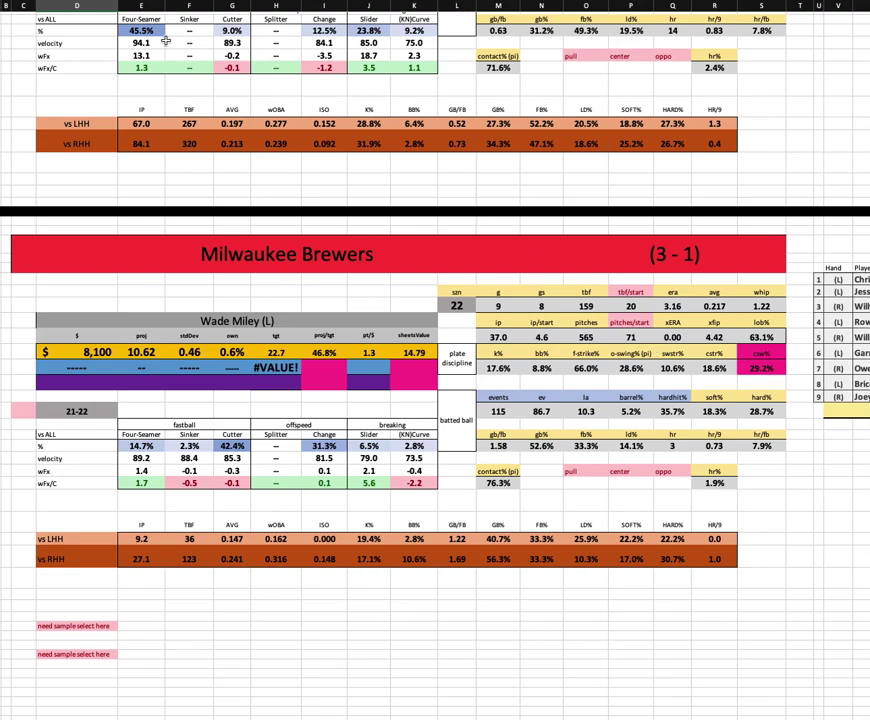
{"action": "left_click", "coordinate": [196, 321]}
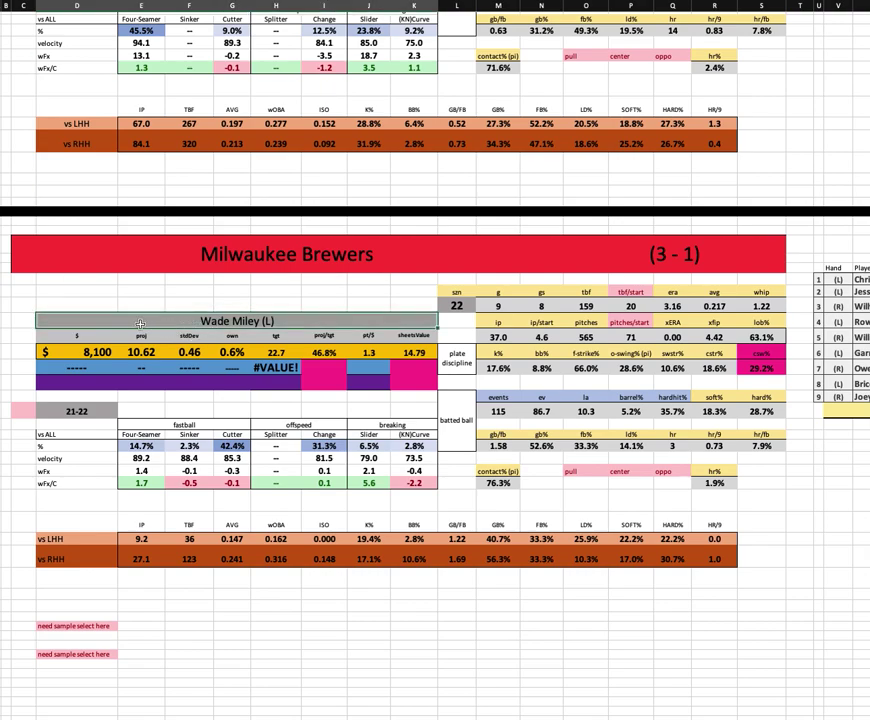
{"action": "left_click", "coordinate": [90, 351]}
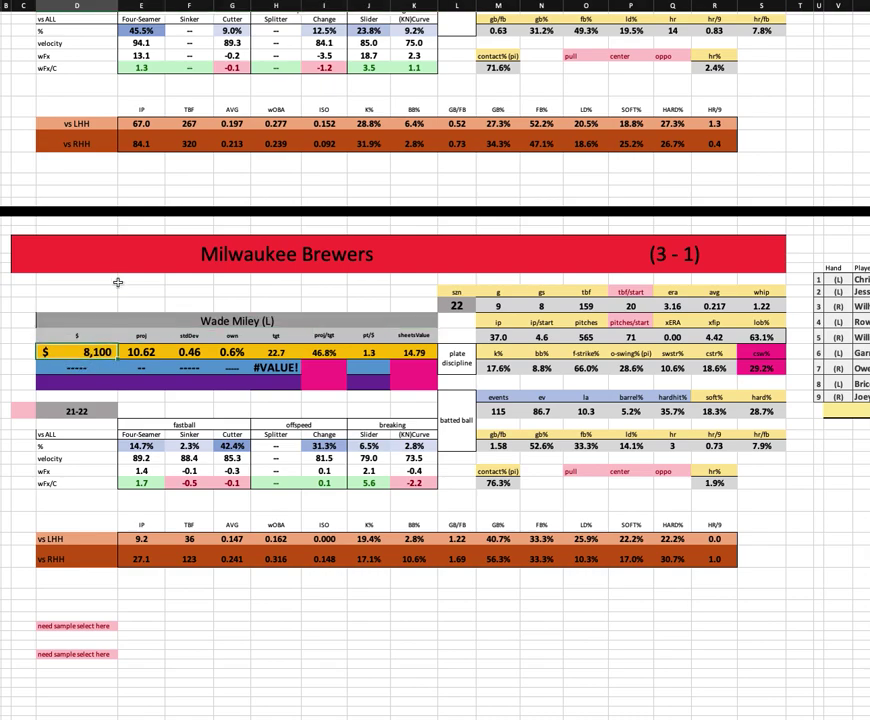
{"action": "left_click", "coordinate": [142, 351]}
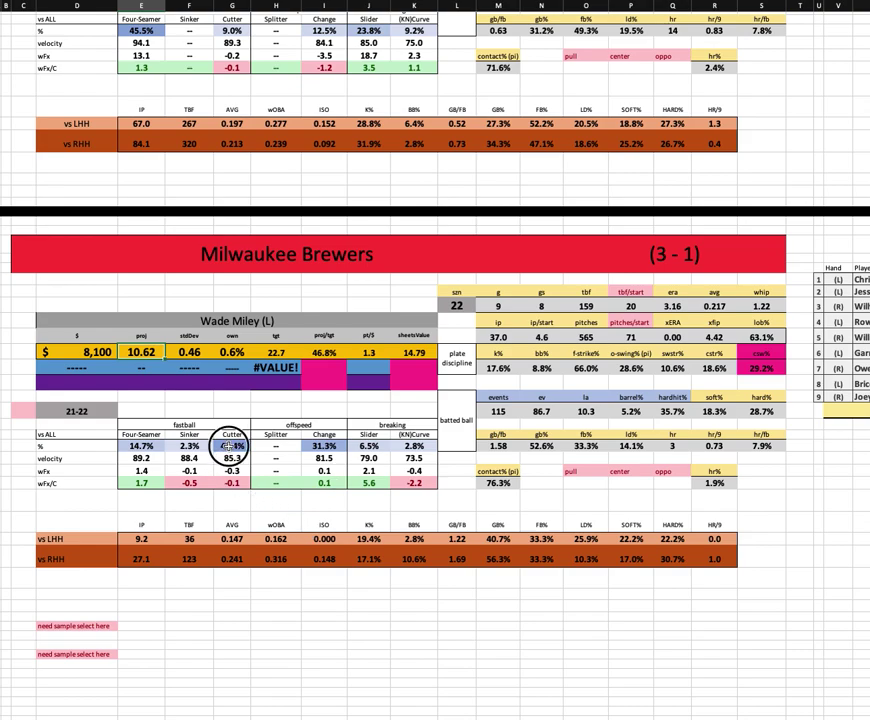
Step: Examine the Brewers starter's cutter usage, velocity and run values, plus his strikeout rate, GB/FB ratio and contact rate
{"action": "left_click_drag", "start_coordinate": [229, 446], "coordinate": [232, 482]}
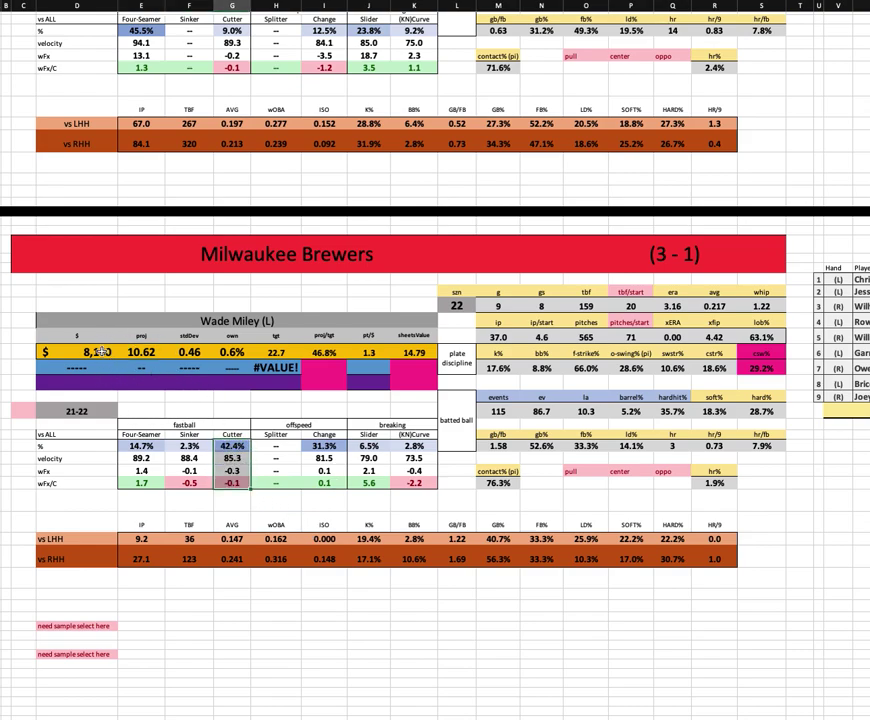
{"action": "left_click", "coordinate": [500, 368]}
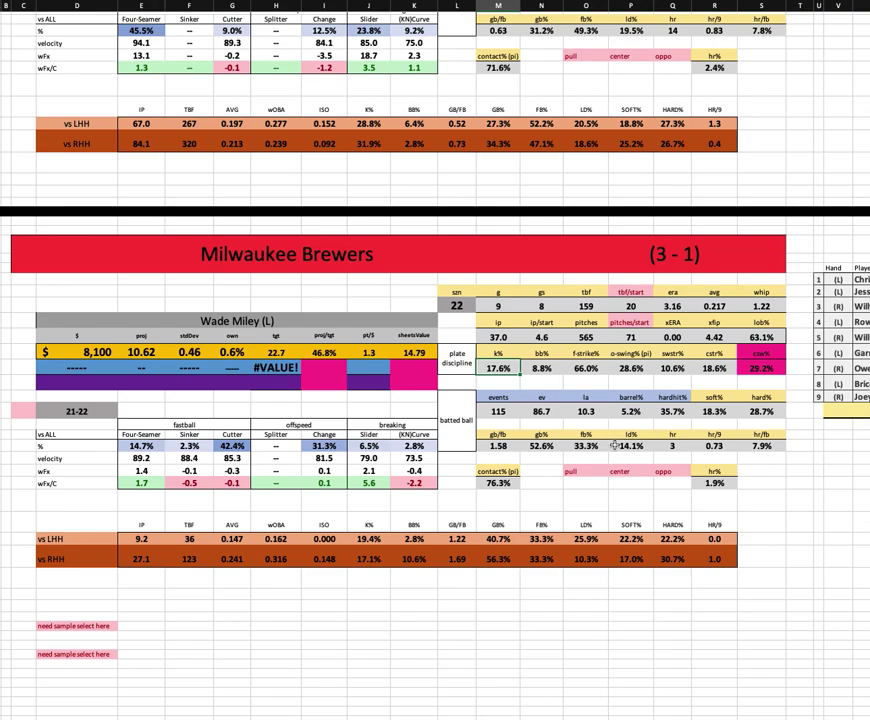
{"action": "left_click", "coordinate": [500, 446]}
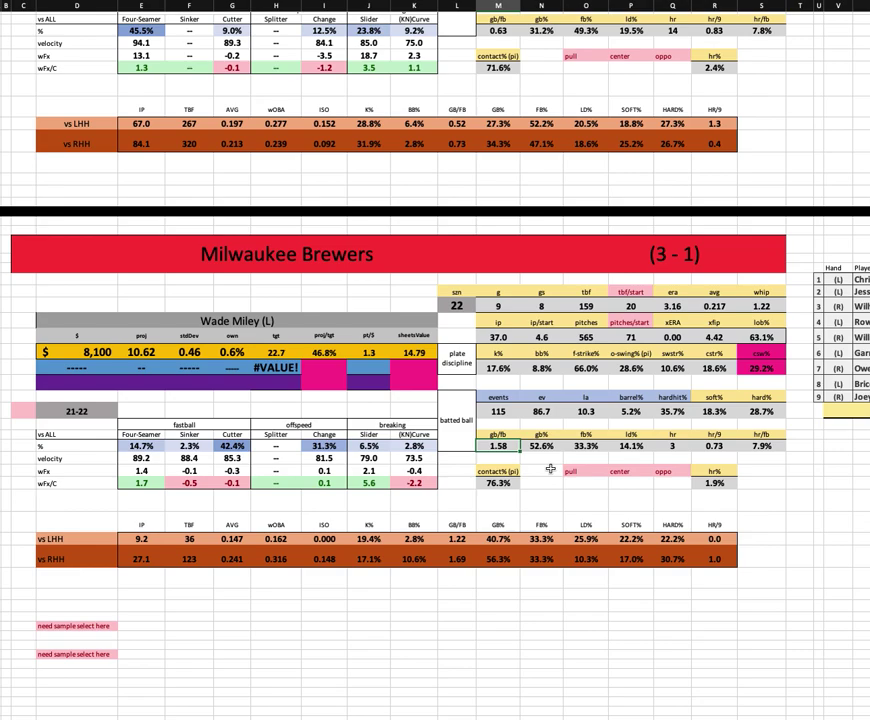
{"action": "left_click", "coordinate": [508, 484]}
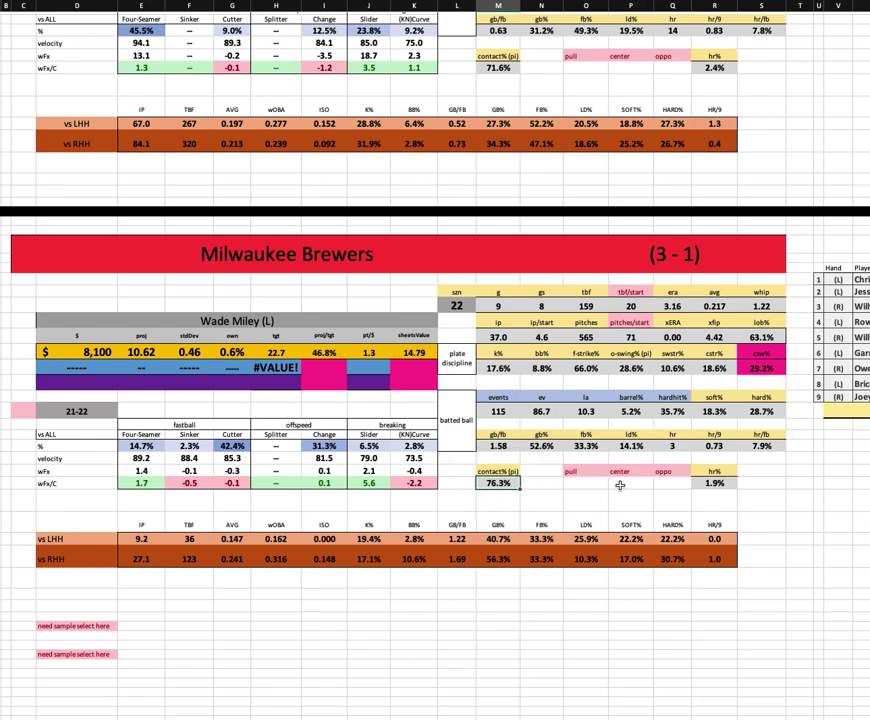
Step: Check the Brewers starter's overall strikeout rate and walk rate
{"action": "left_click", "coordinate": [510, 369]}
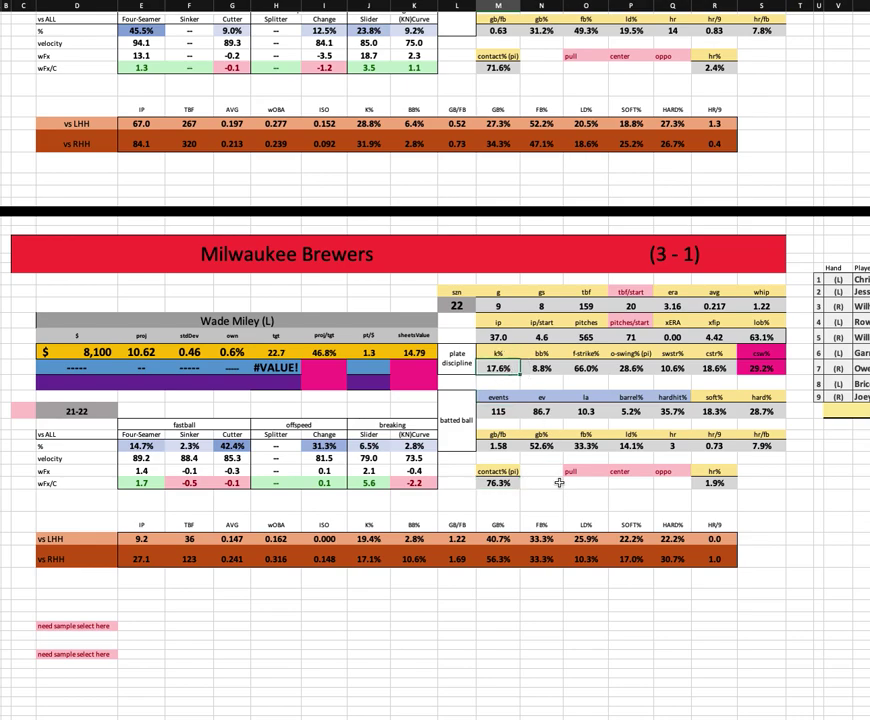
{"action": "left_click", "coordinate": [552, 372]}
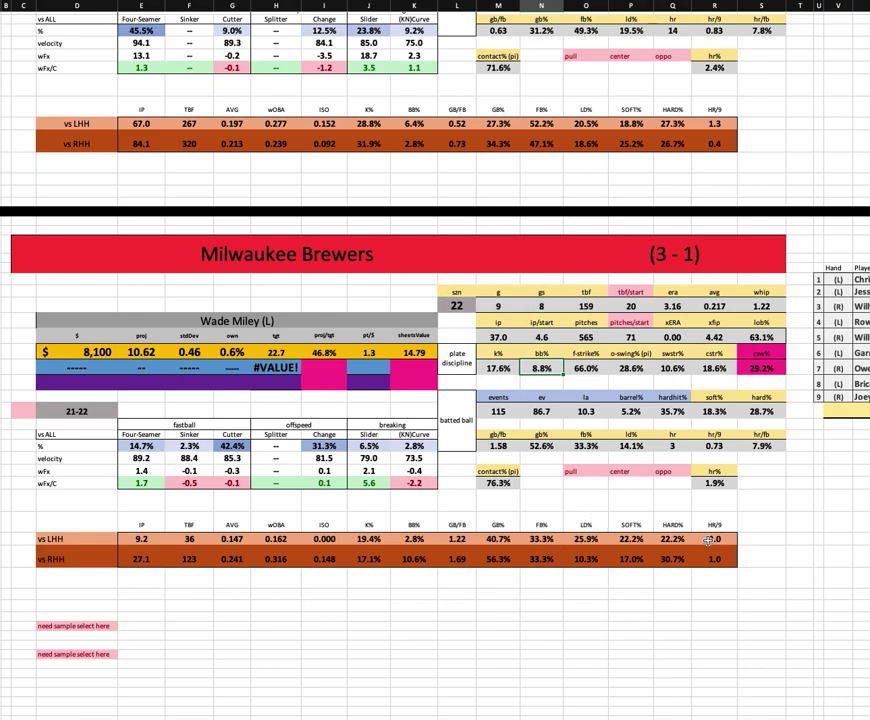
Step: Examine the Mets' team batting splits against left-handed pitching, focusing on their wRC+
{"action": "scroll", "coordinate": [708, 540], "scroll_direction": "up", "scroll_amount": 5}
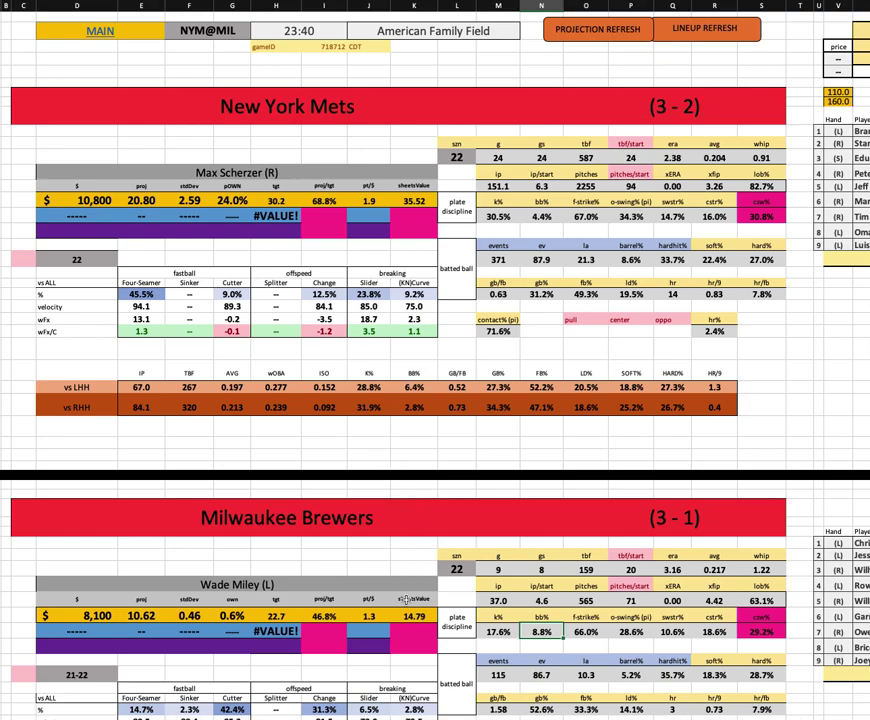
{"action": "scroll", "coordinate": [470, 530], "scroll_direction": "right", "scroll_amount": 5}
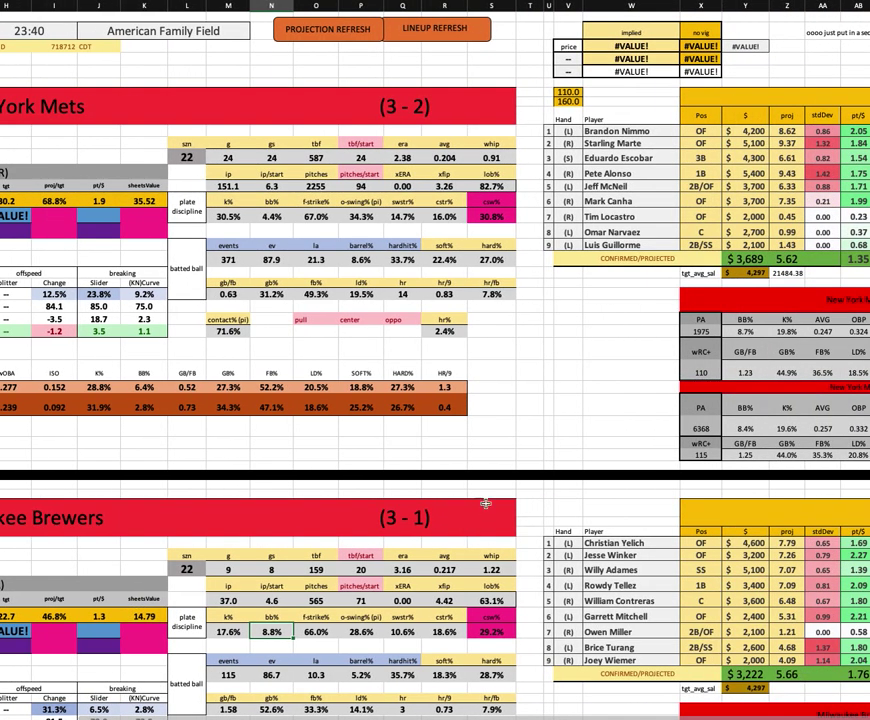
{"action": "scroll", "coordinate": [817, 322], "scroll_direction": "right", "scroll_amount": 3}
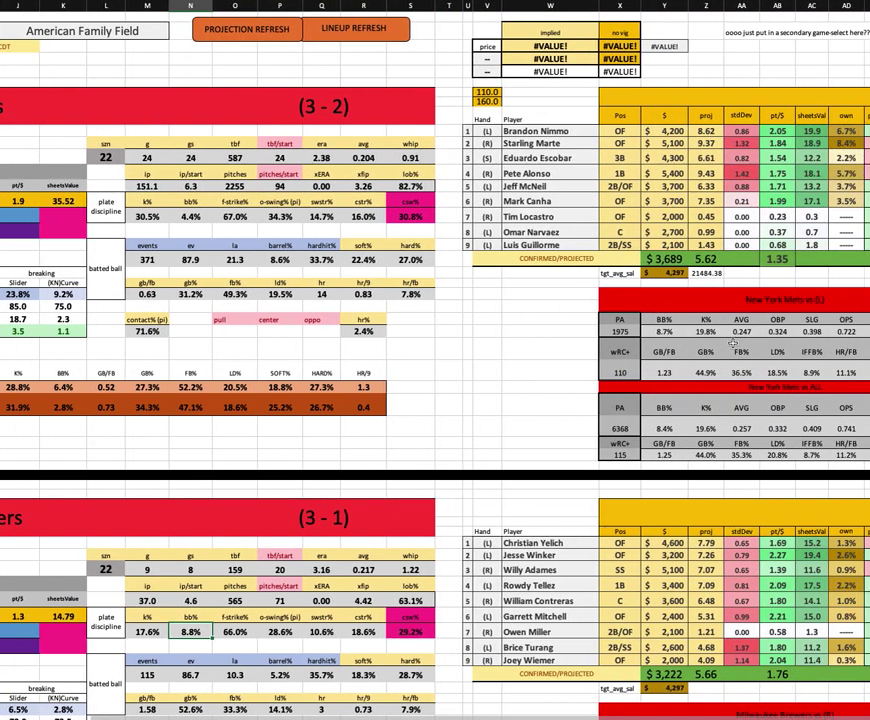
{"action": "key", "text": "Down"}
{"action": "key", "text": "Down"}
{"action": "key", "text": "Left"}
{"action": "key", "text": "Left"}
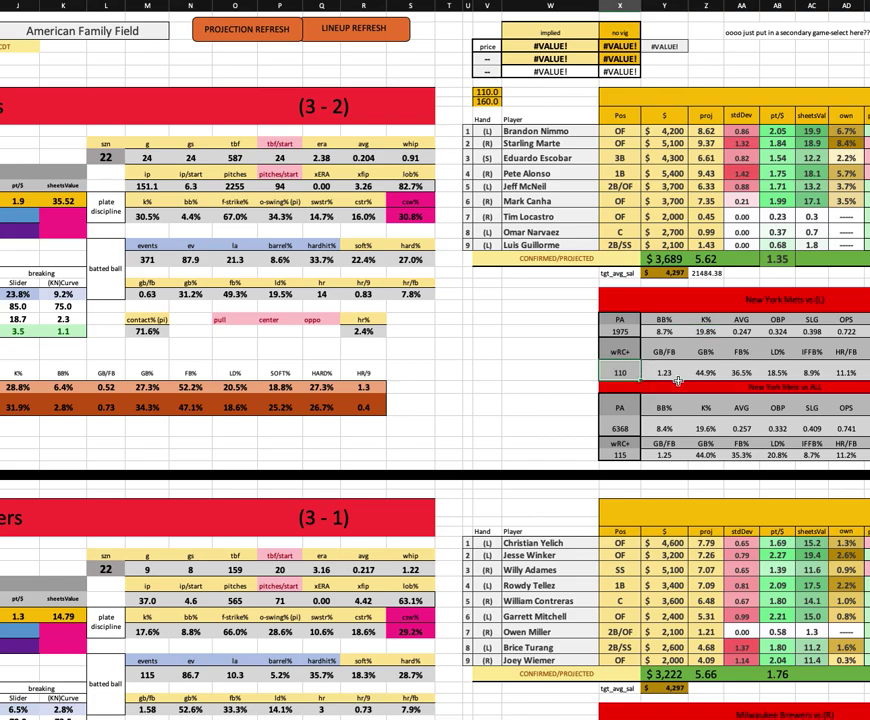
{"action": "scroll", "coordinate": [745, 395], "scroll_direction": "right", "scroll_amount": 2}
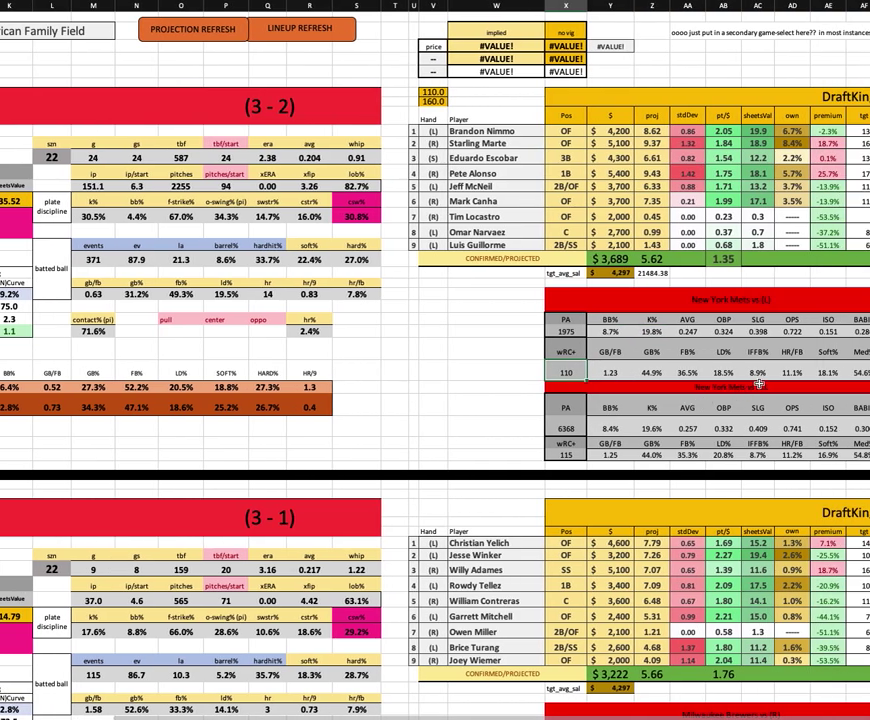
Step: Review the Mets' full projected batting order, focusing on the cleanup, sixth and leadoff hitters
{"action": "scroll", "coordinate": [560, 320], "scroll_direction": "left", "scroll_amount": 3}
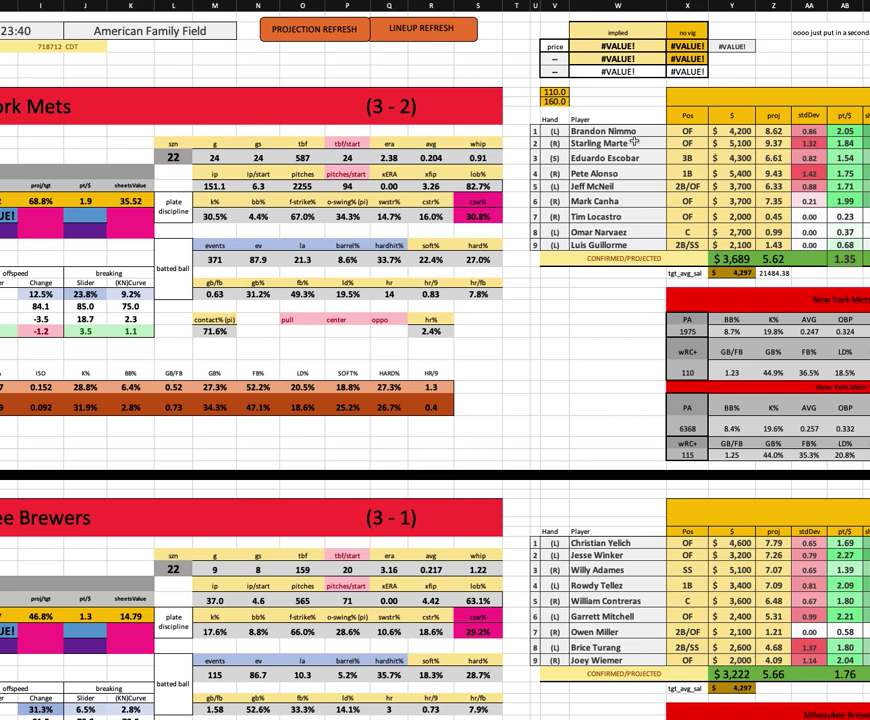
{"action": "left_click_drag", "start_coordinate": [630, 244], "coordinate": [634, 131]}
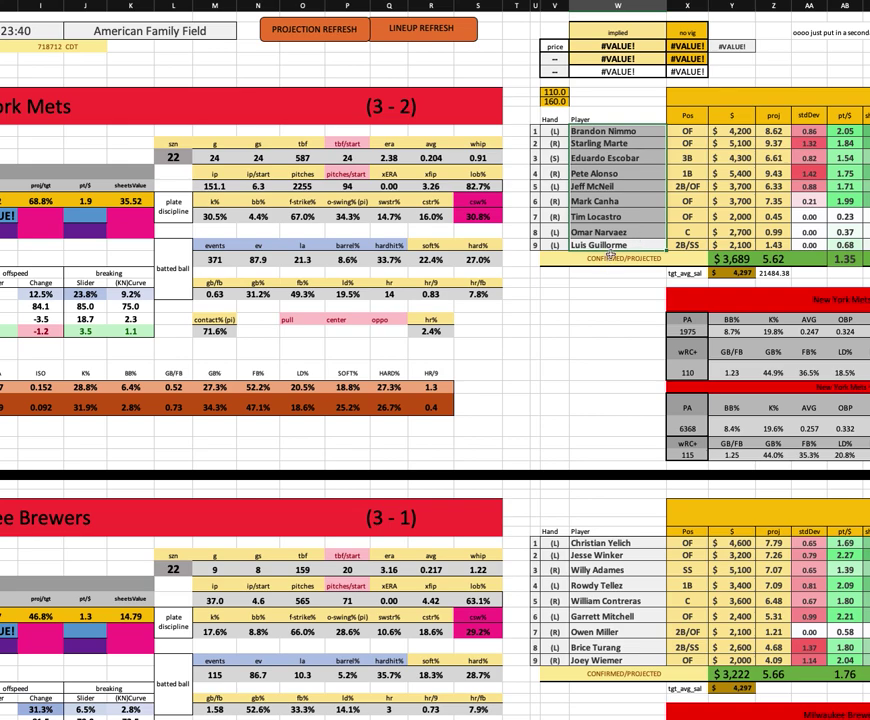
{"action": "left_click", "coordinate": [620, 176]}
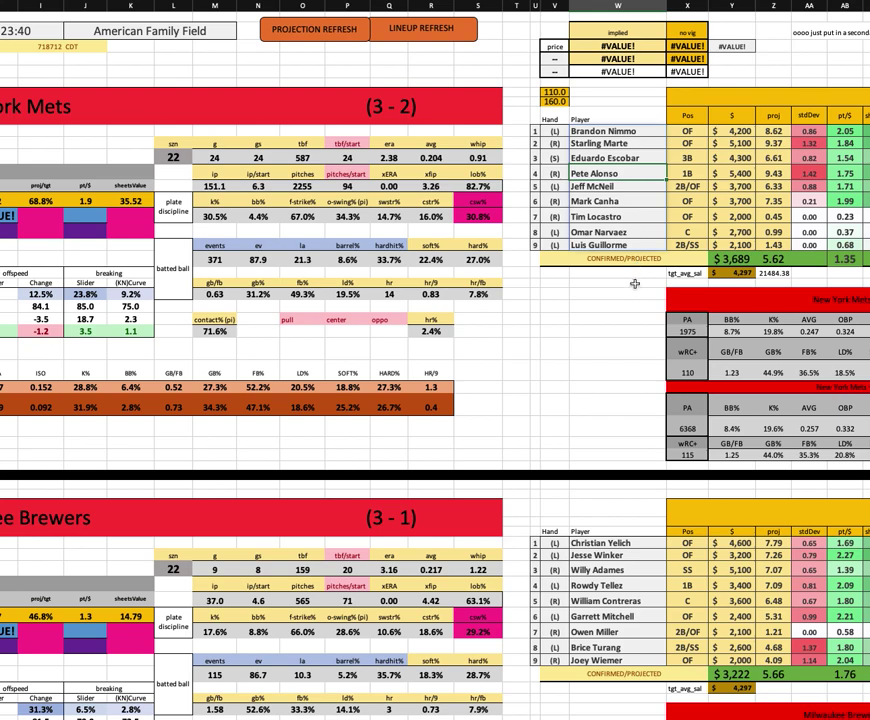
{"action": "left_click", "coordinate": [640, 202]}
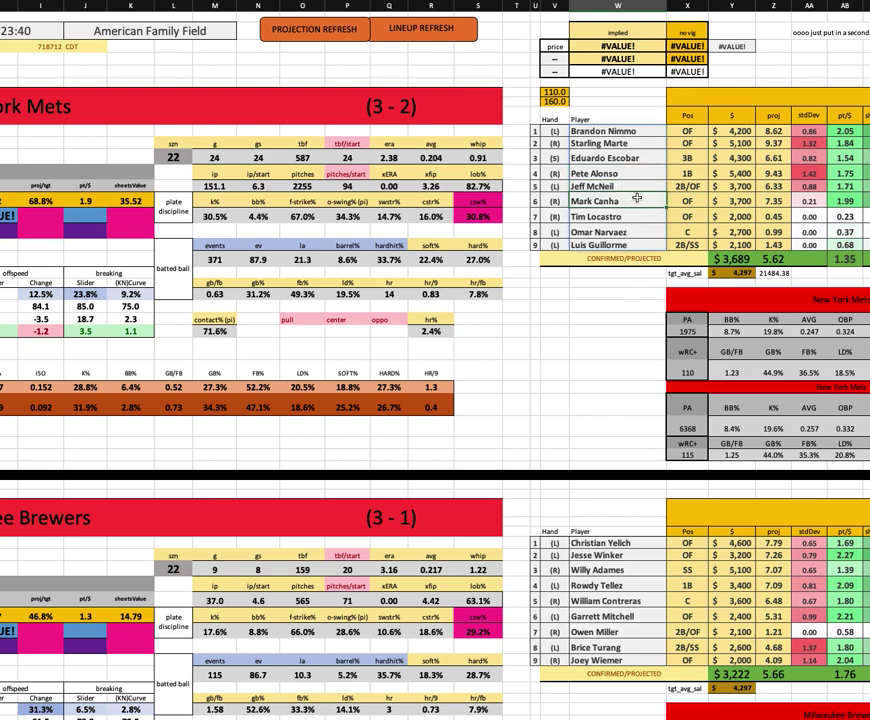
{"action": "left_click", "coordinate": [632, 131]}
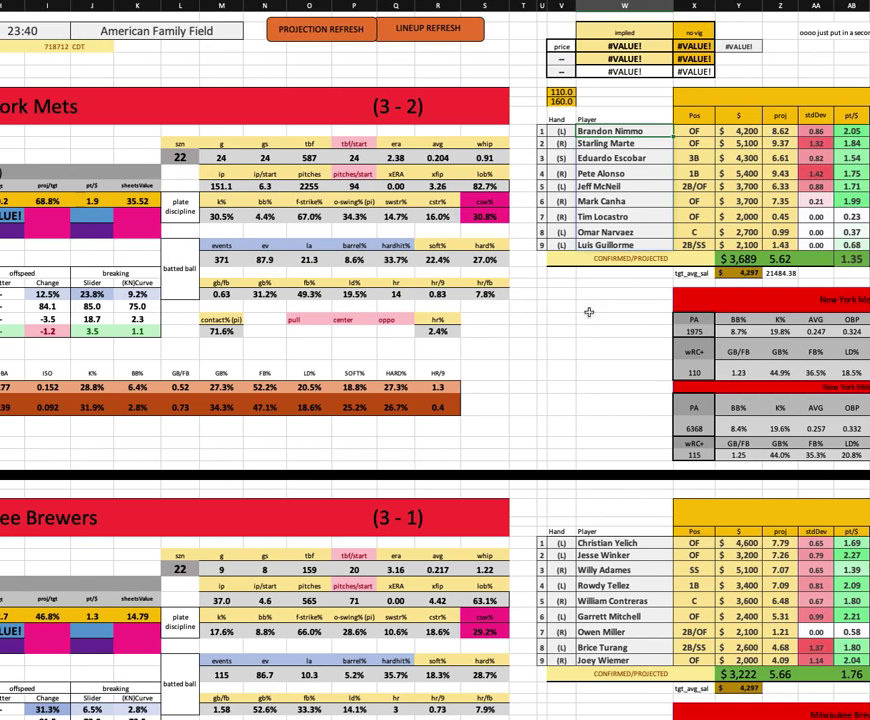
Step: Compare the Mets and Brewers starters' pitch mixes and splits, and recheck the Brewers starter's walk rate
{"action": "scroll", "coordinate": [590, 305], "scroll_direction": "left", "scroll_amount": 6}
{"action": "scroll", "coordinate": [355, 386], "scroll_direction": "down", "scroll_amount": 3}
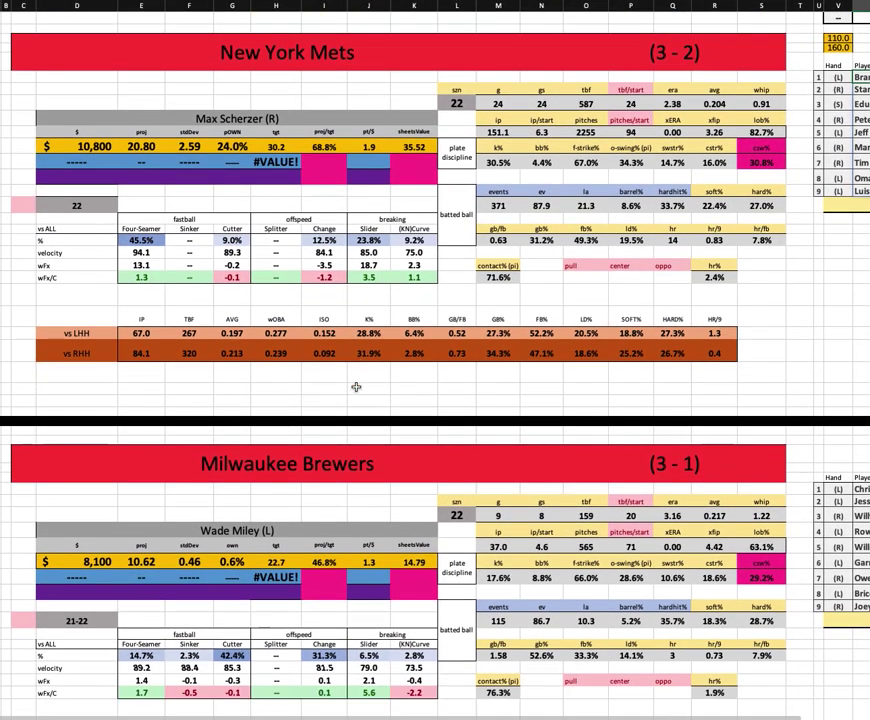
{"action": "scroll", "coordinate": [330, 583], "scroll_direction": "down", "scroll_amount": 2}
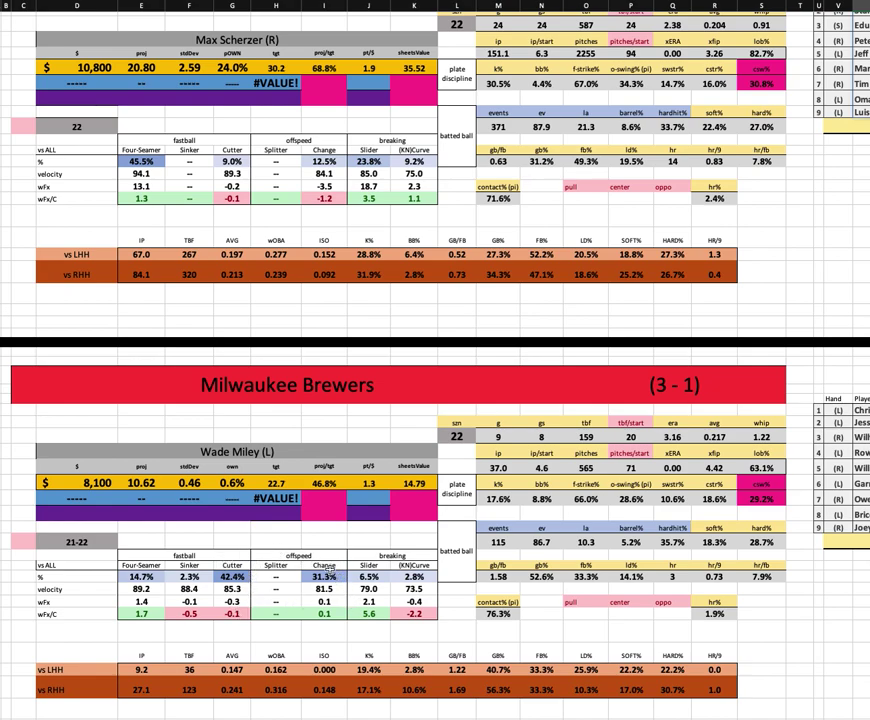
{"action": "left_click", "coordinate": [540, 497]}
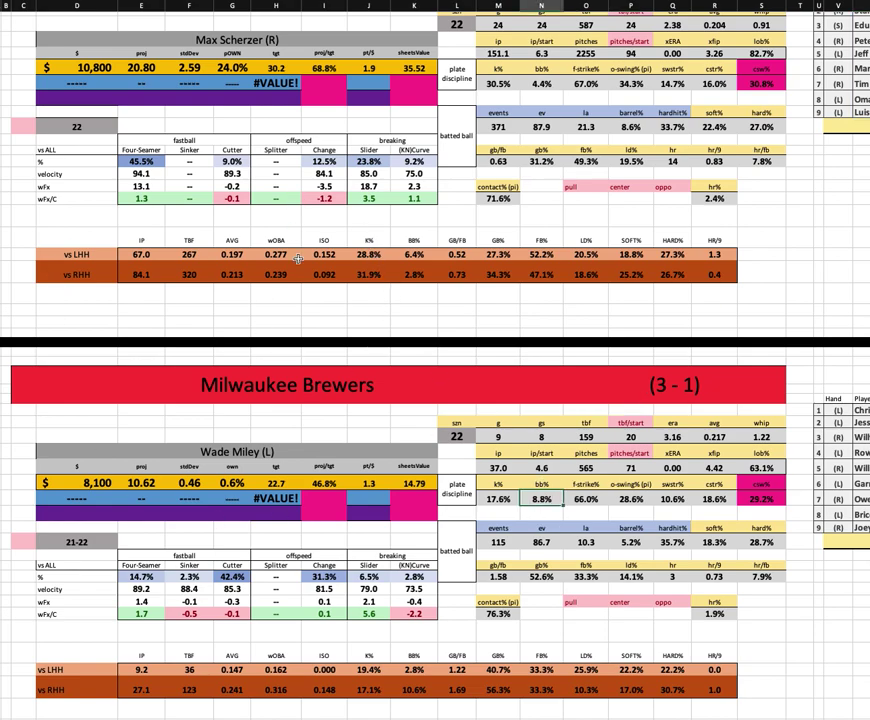
Step: Switch the matchup sheet from the Mets-Brewers game to TOR@KC
{"action": "scroll", "coordinate": [360, 346], "scroll_direction": "up", "scroll_amount": 3}
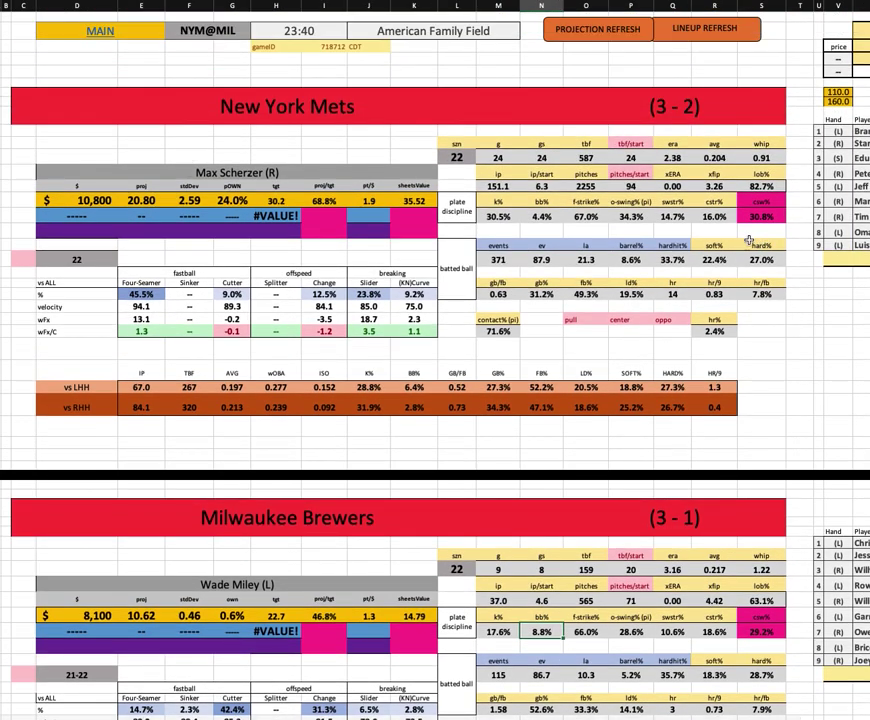
{"action": "left_click", "coordinate": [228, 30]}
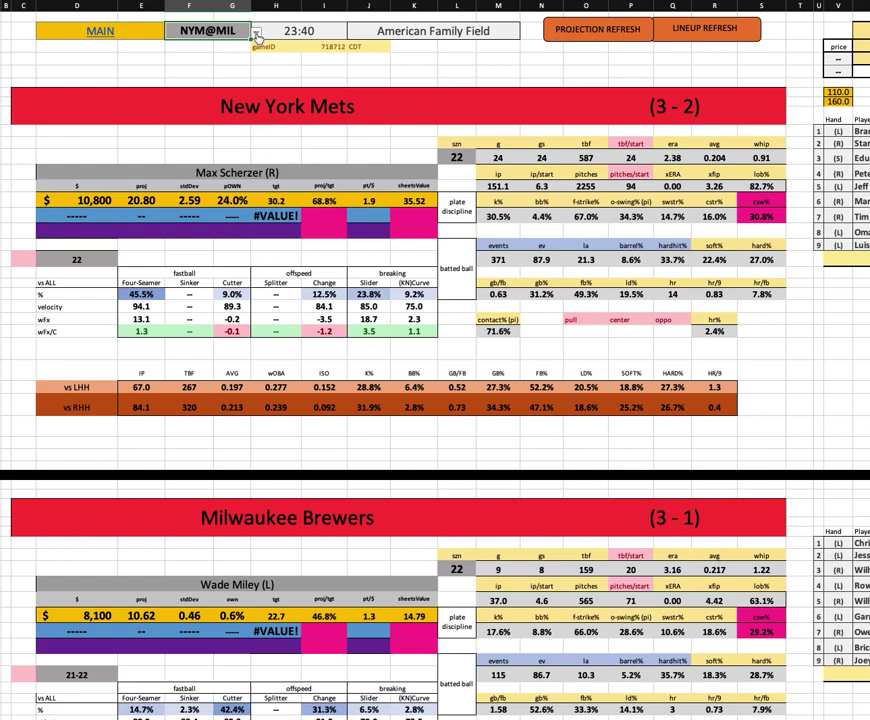
{"action": "left_click", "coordinate": [93, 200]}
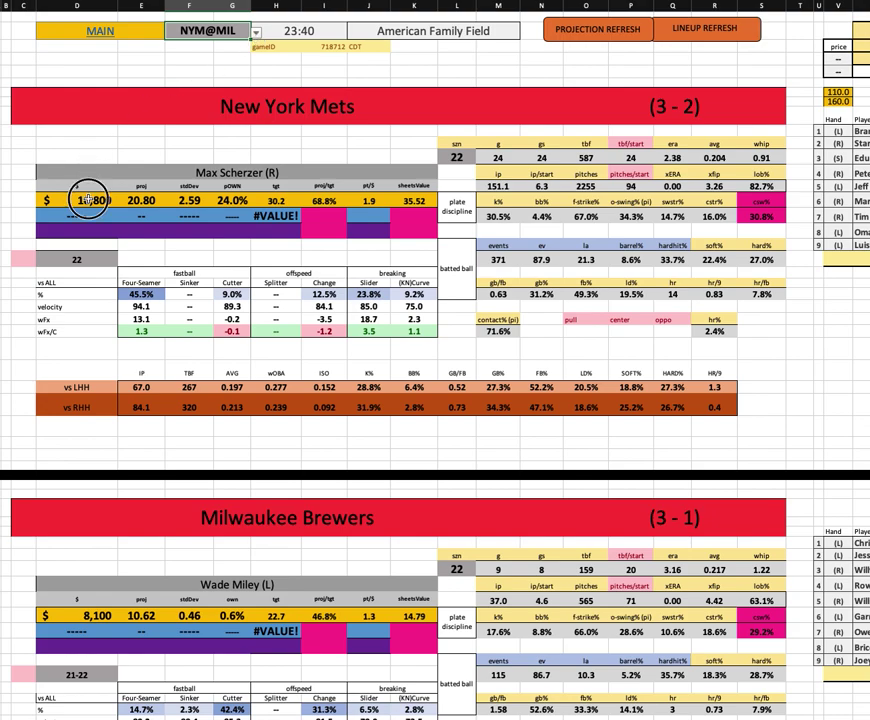
{"action": "left_click", "coordinate": [237, 33]}
{"action": "left_click", "coordinate": [256, 33]}
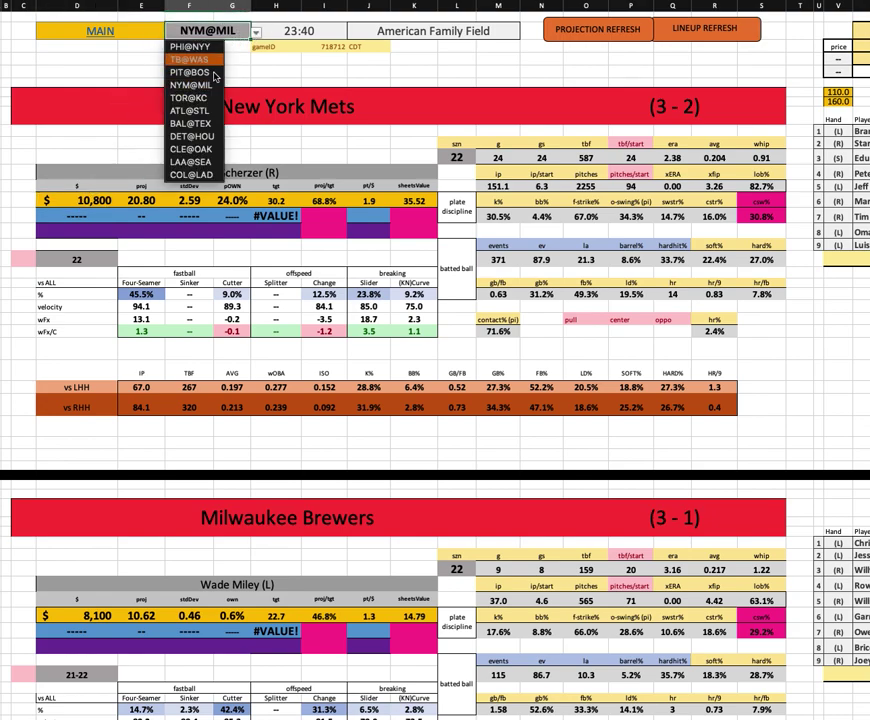
{"action": "key", "text": "Return"}
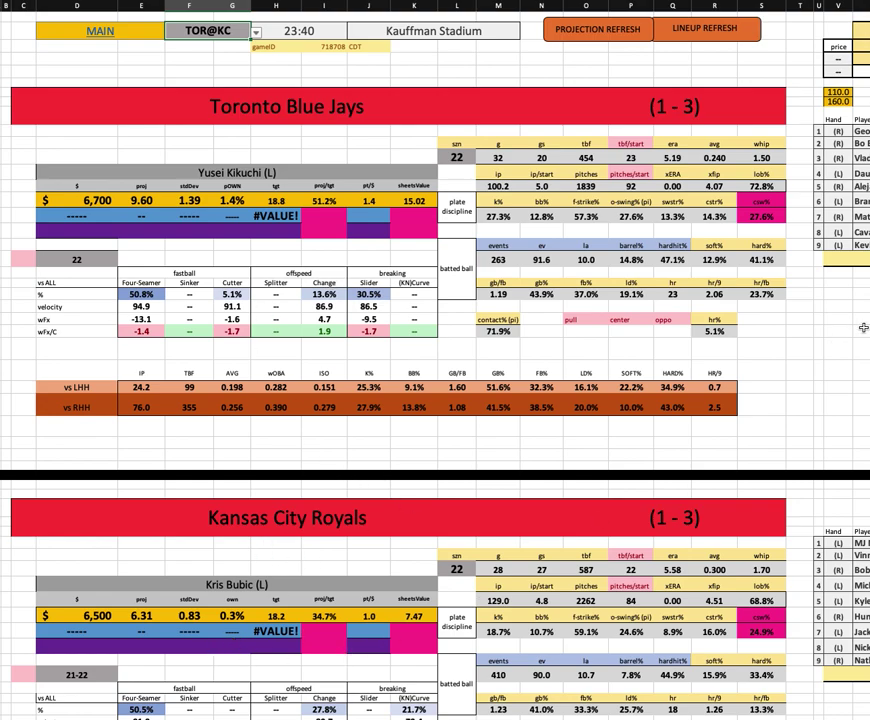
Step: Review the Blue Jays starter's salary and highlight his full line of splits against right-handed hitters
{"action": "left_click", "coordinate": [160, 174]}
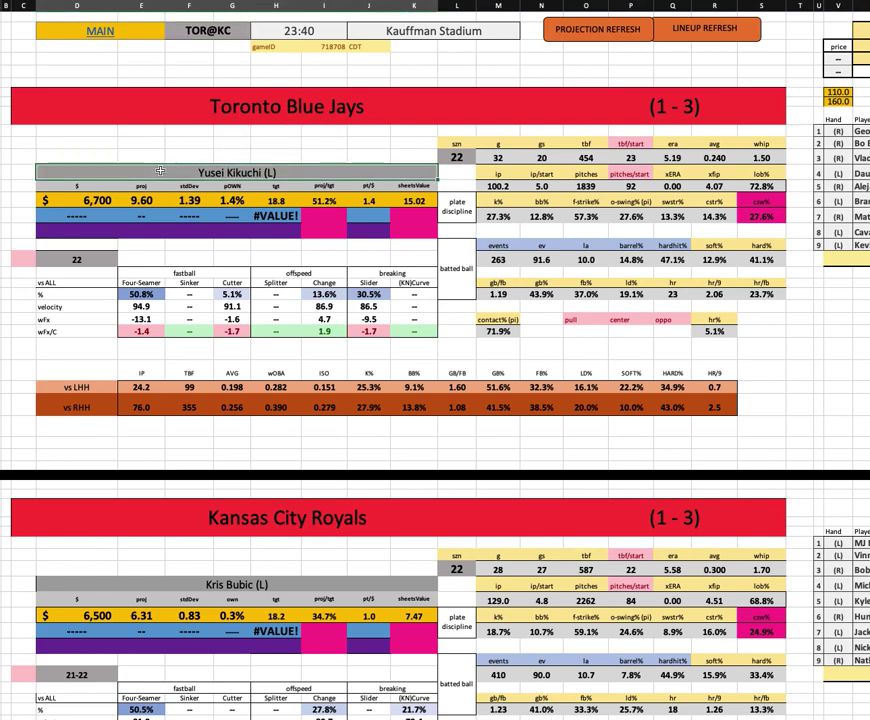
{"action": "left_click", "coordinate": [91, 200]}
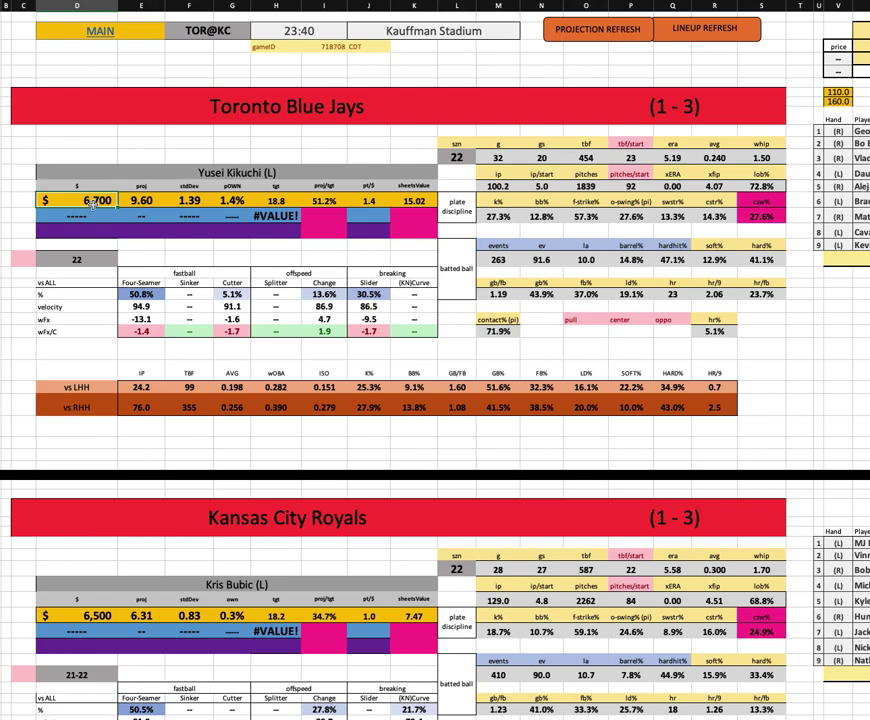
{"action": "left_click", "coordinate": [141, 407]}
{"action": "left_click", "coordinate": [714, 407], "text": "shift"}
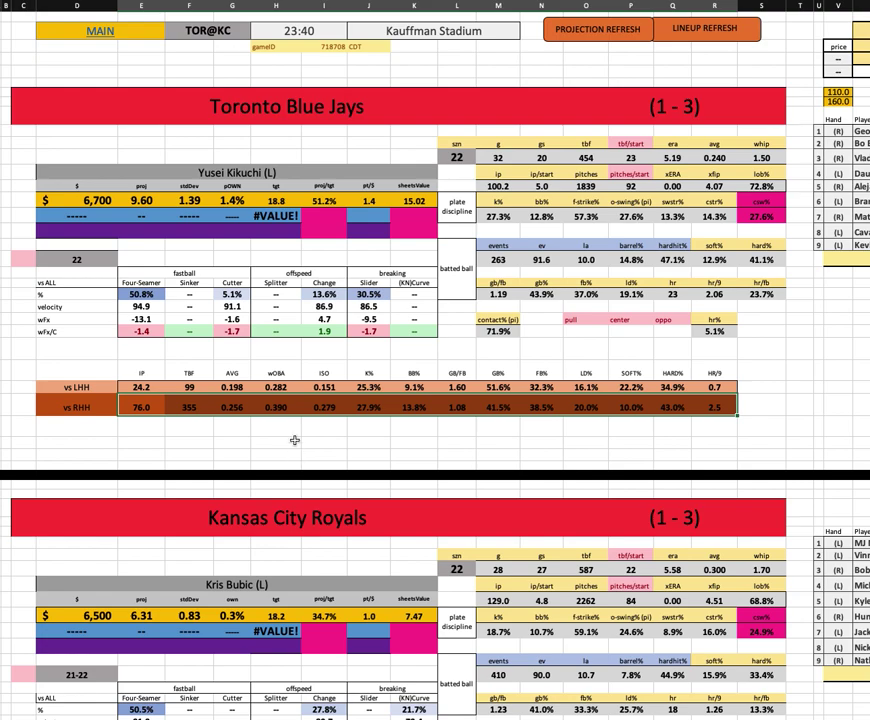
Step: Examine the Blue Jays starter's wOBA, ISO, walk rate, HR/9 and hard-hit rate allowed to right-handed hitters
{"action": "left_click", "coordinate": [280, 407]}
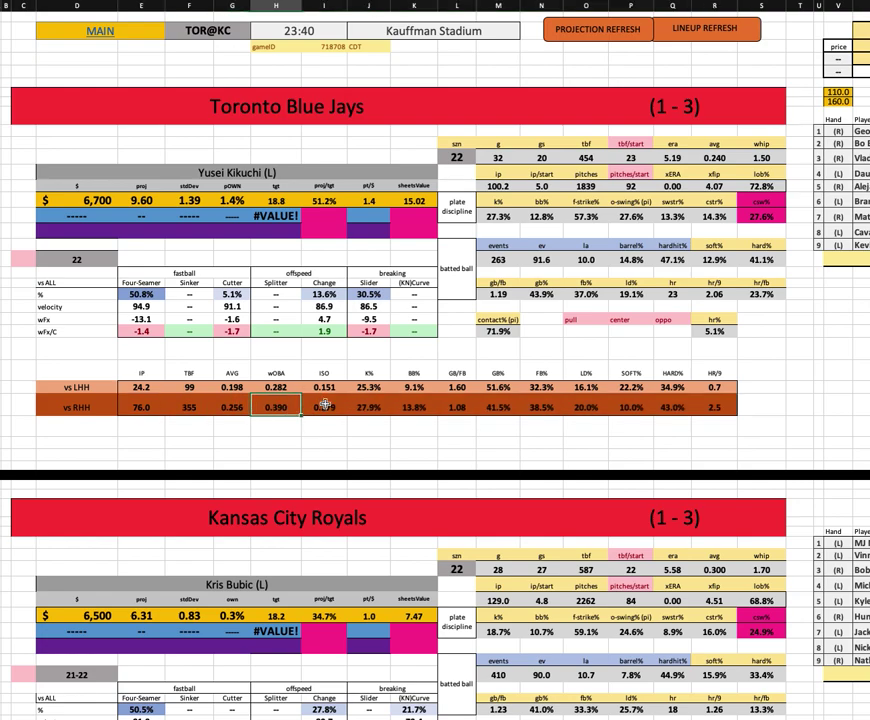
{"action": "key", "text": "Right"}
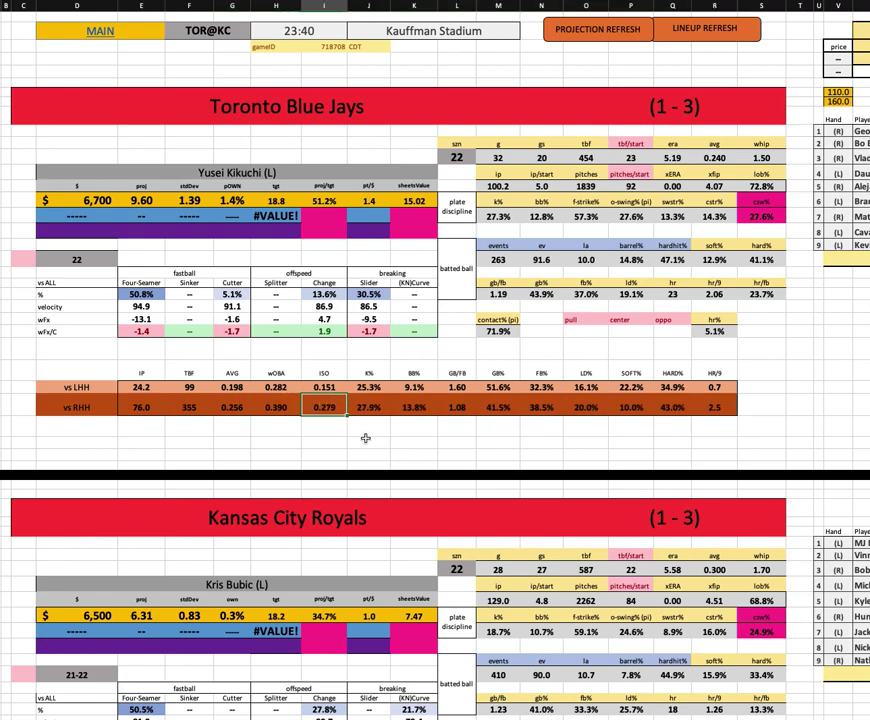
{"action": "left_click", "coordinate": [414, 402]}
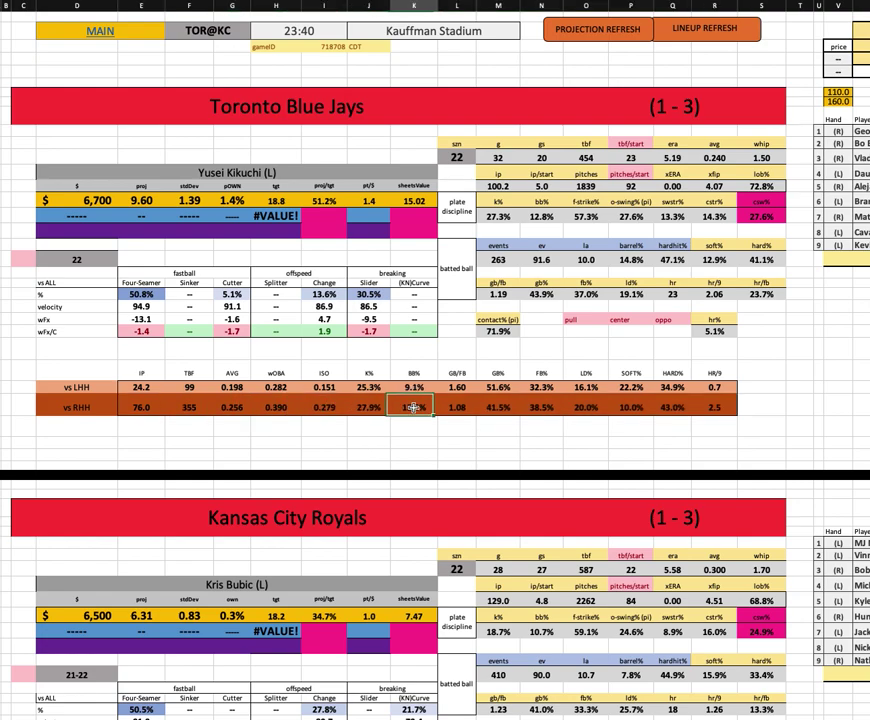
{"action": "left_click", "coordinate": [697, 404]}
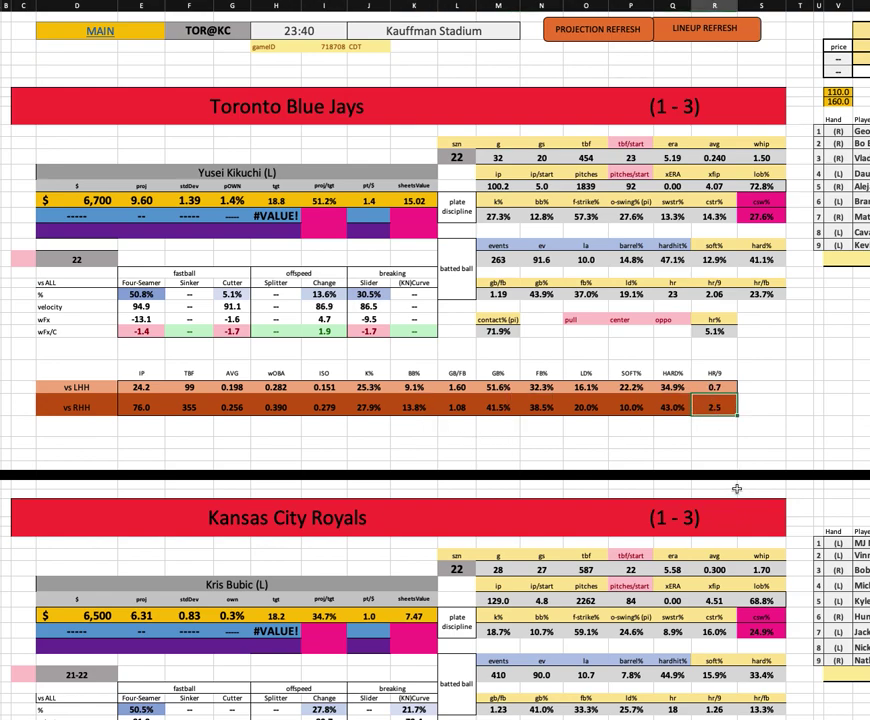
{"action": "left_click", "coordinate": [673, 400]}
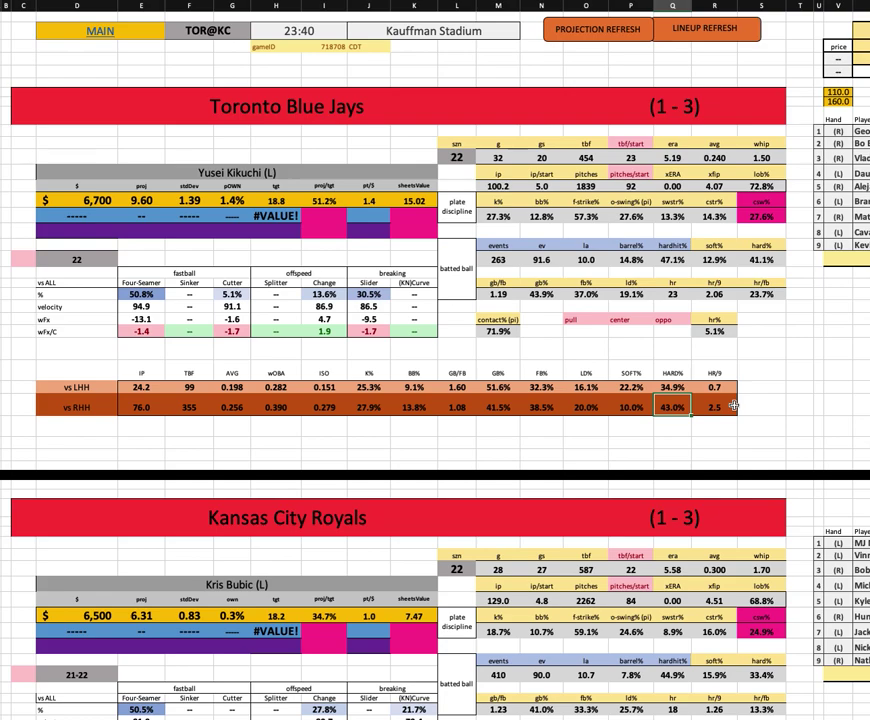
Step: Check the Blue Jays starter's barrel rate and innings pitched, then weigh his salary against his strikeout rate
{"action": "left_click", "coordinate": [630, 259]}
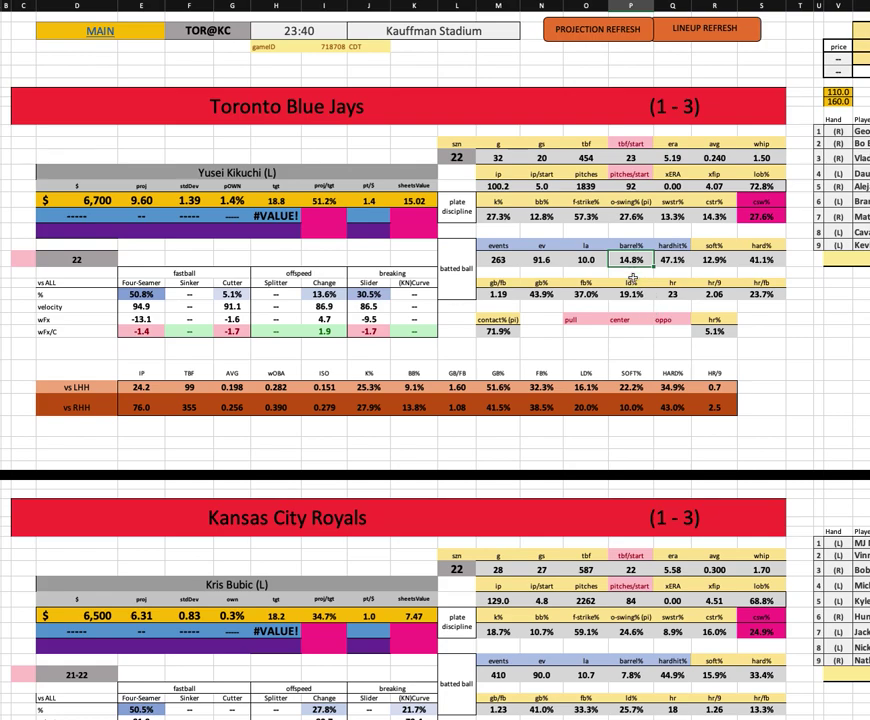
{"action": "left_click", "coordinate": [516, 188]}
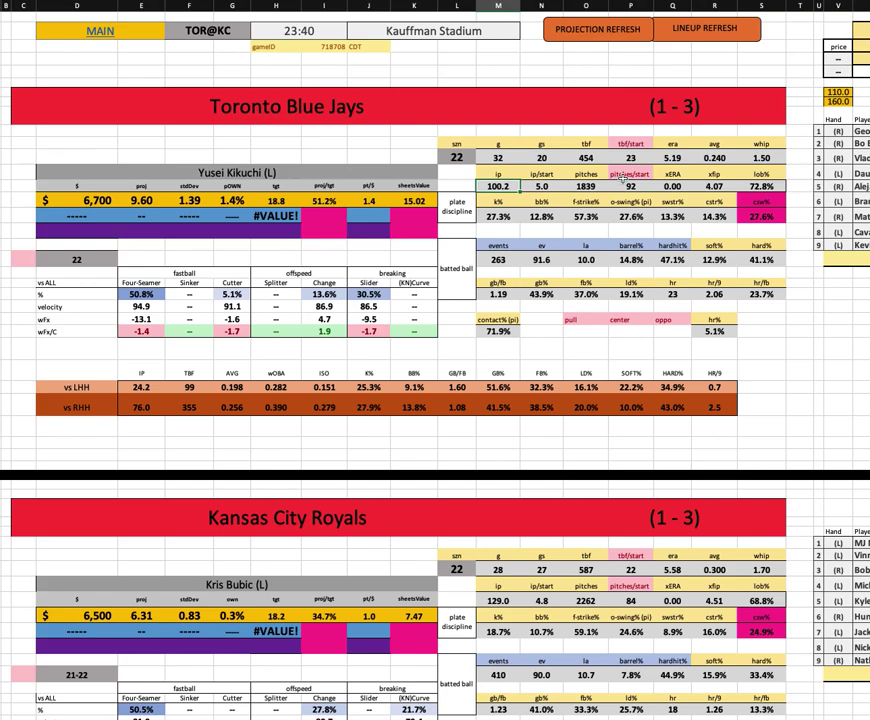
{"action": "left_click", "coordinate": [97, 200]}
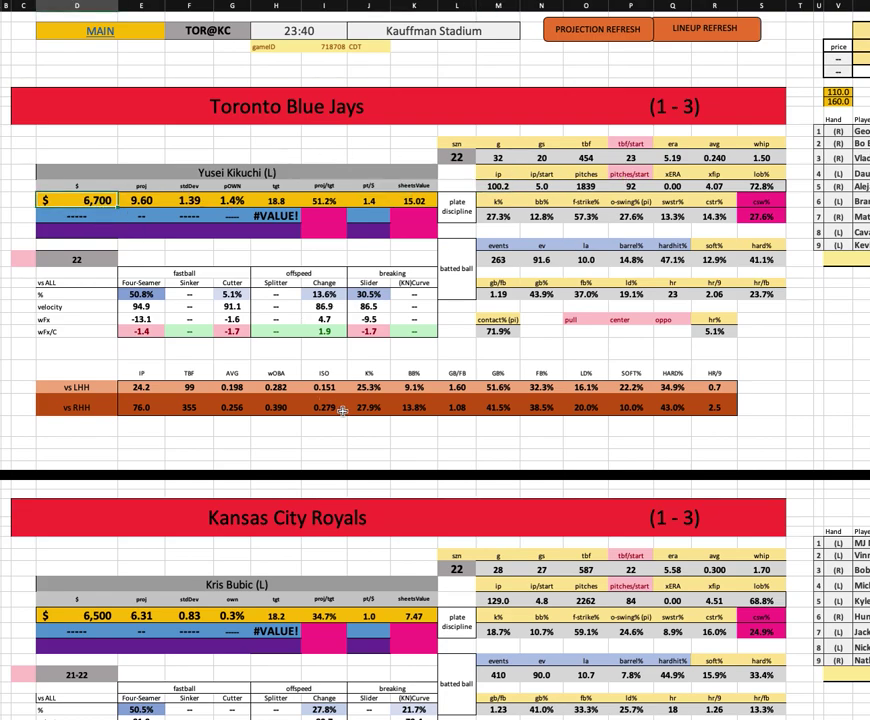
{"action": "left_click", "coordinate": [498, 216]}
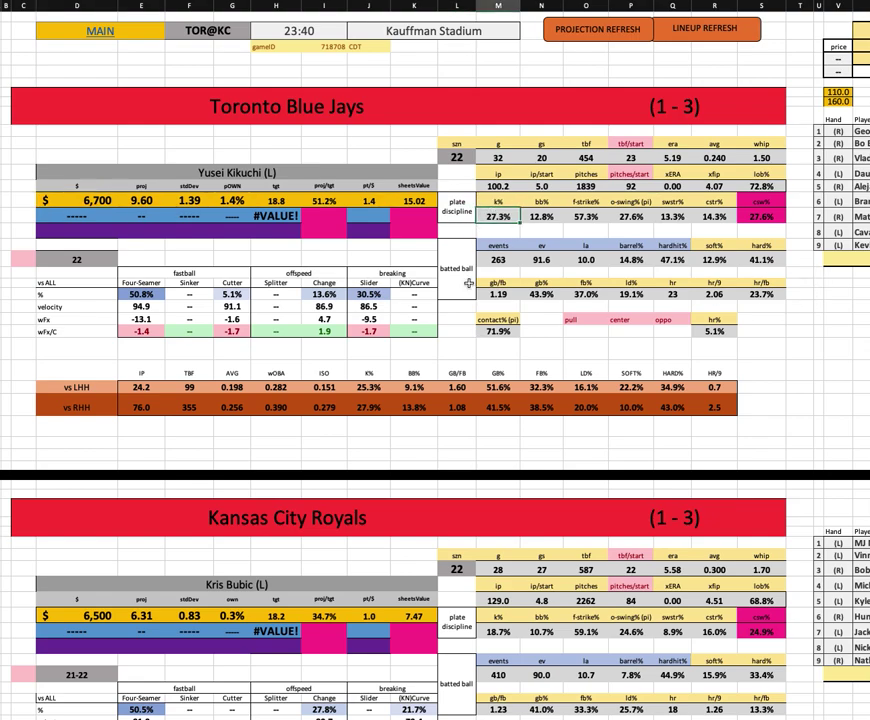
Step: Review the Royals' projected batting order, focusing on the shortstop batting third
{"action": "scroll", "coordinate": [412, 374], "scroll_direction": "down", "scroll_amount": 3}
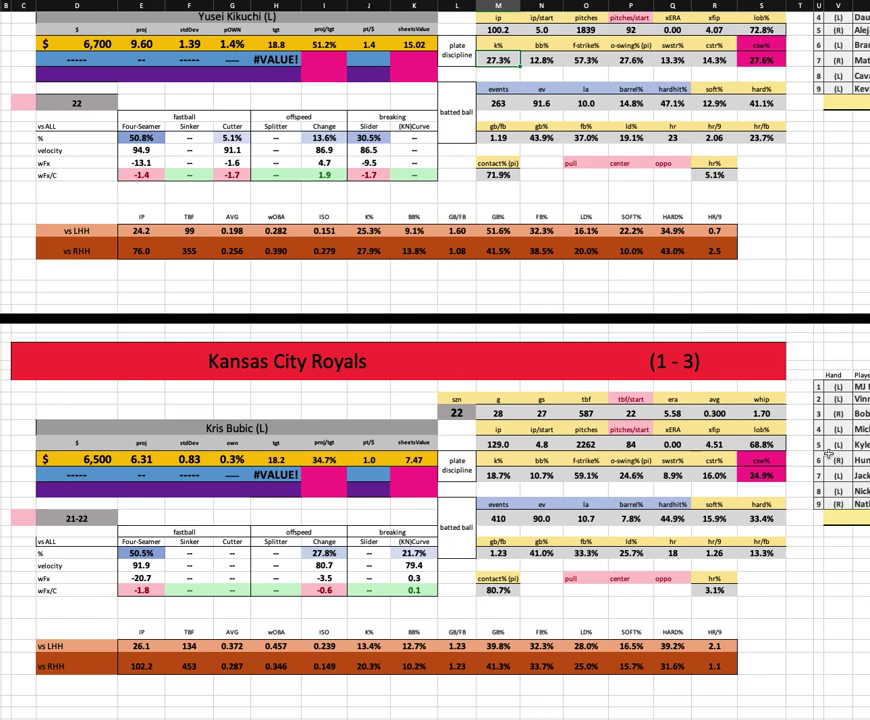
{"action": "scroll", "coordinate": [555, 300], "scroll_direction": "right", "scroll_amount": 5}
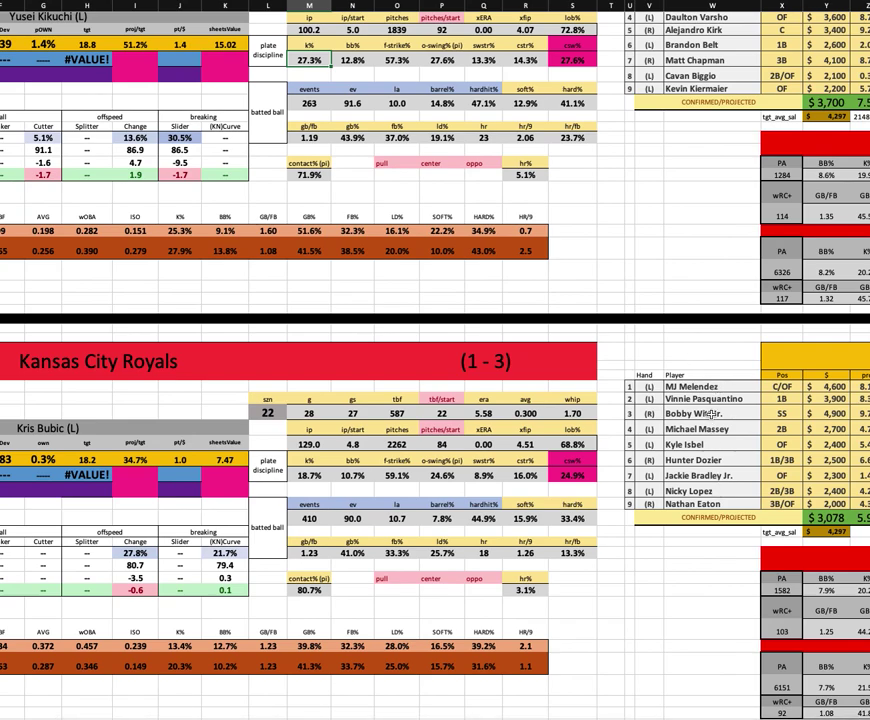
{"action": "left_click", "coordinate": [741, 413]}
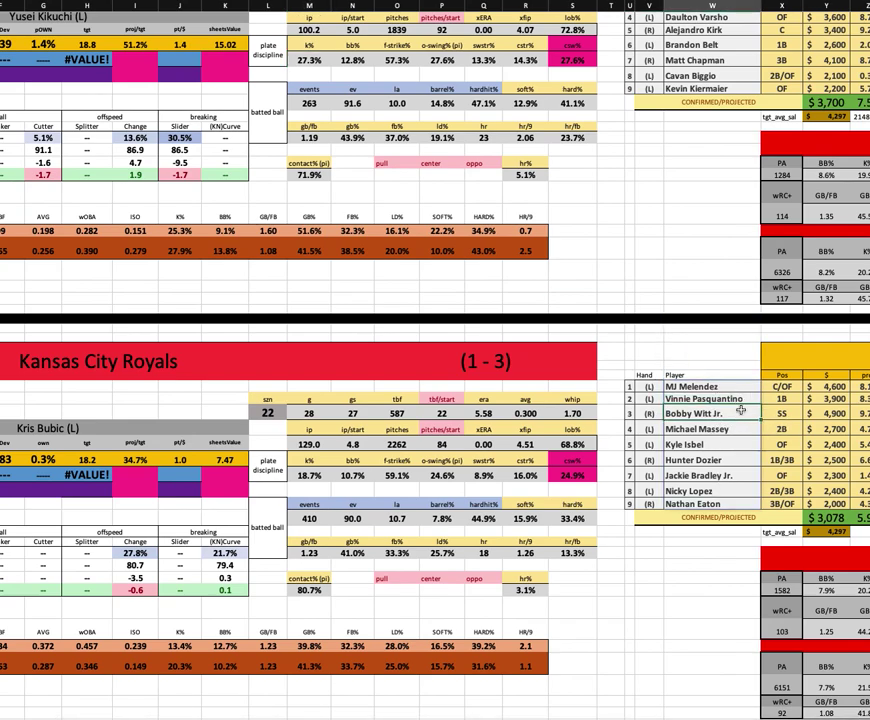
Step: Compare the Royals' projected hitters with the Blue Jays starter's ISO and hard-hit rate allowed to left-handed hitters
{"action": "left_click", "coordinate": [832, 413]}
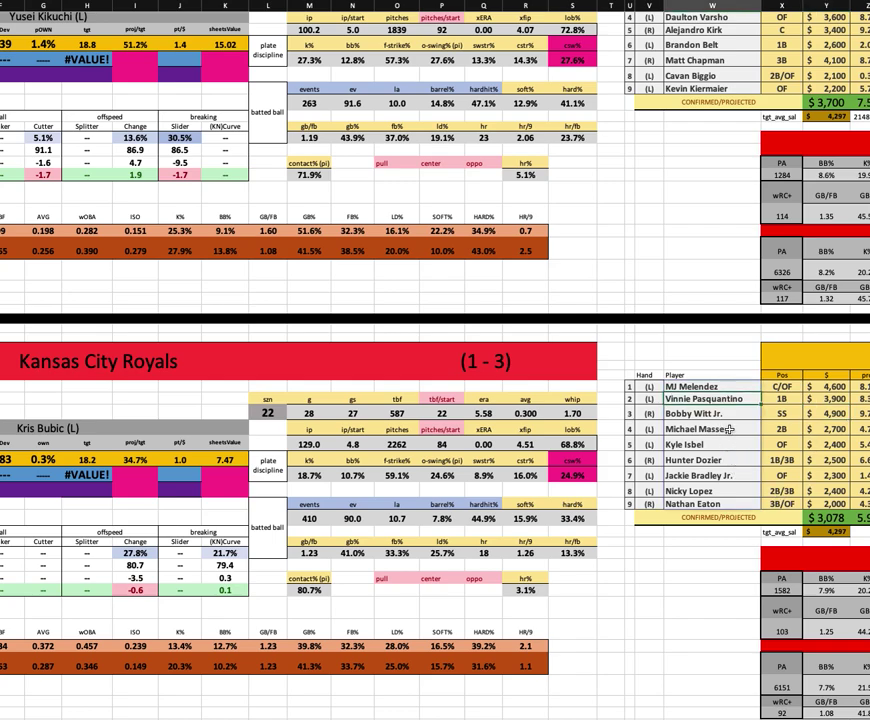
{"action": "left_click", "coordinate": [731, 429]}
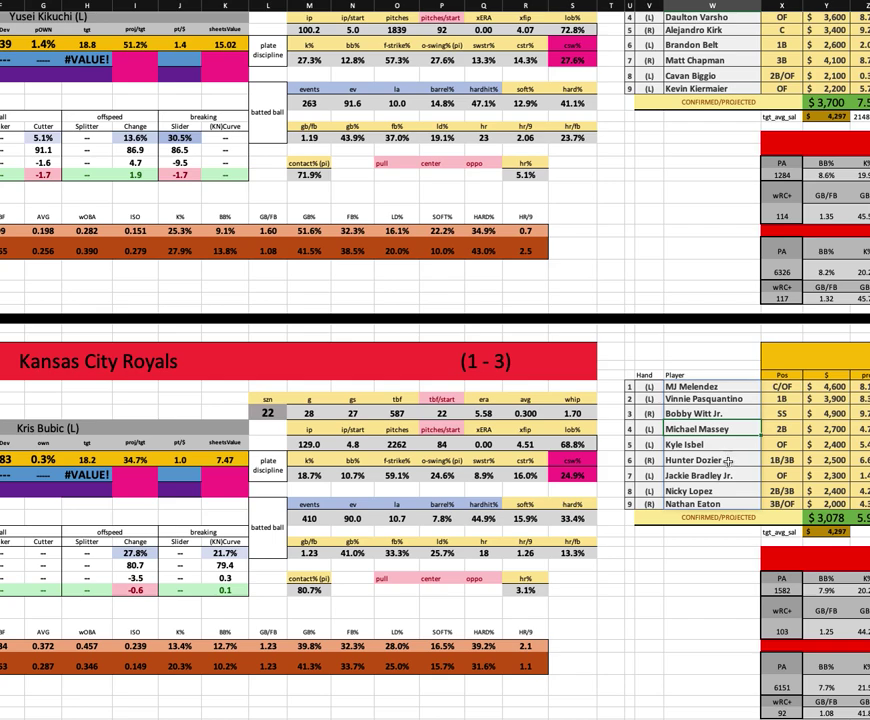
{"action": "scroll", "coordinate": [566, 389], "scroll_direction": "left", "scroll_amount": 4}
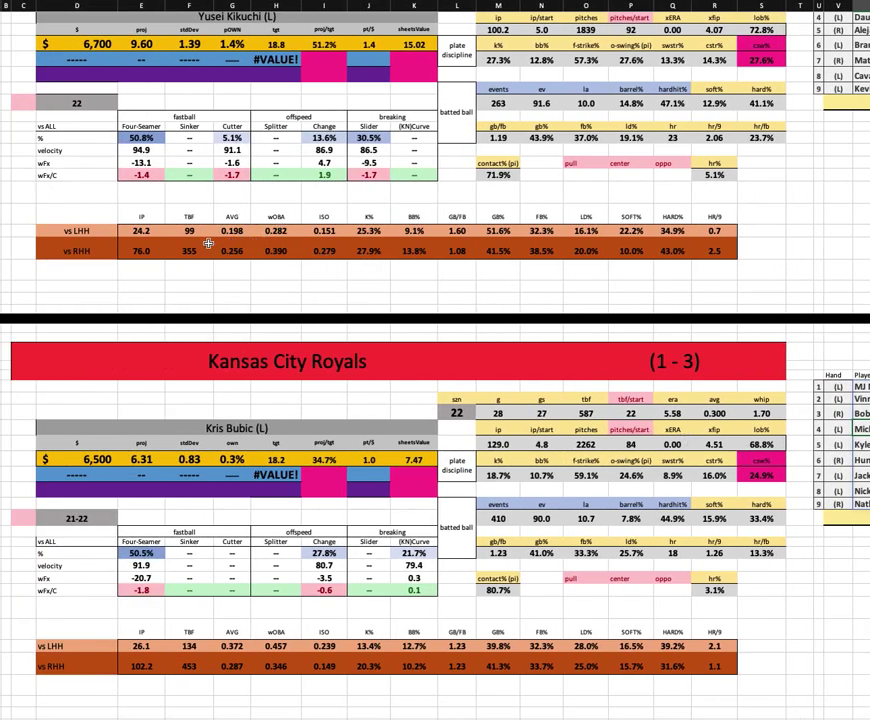
{"action": "left_click", "coordinate": [324, 230]}
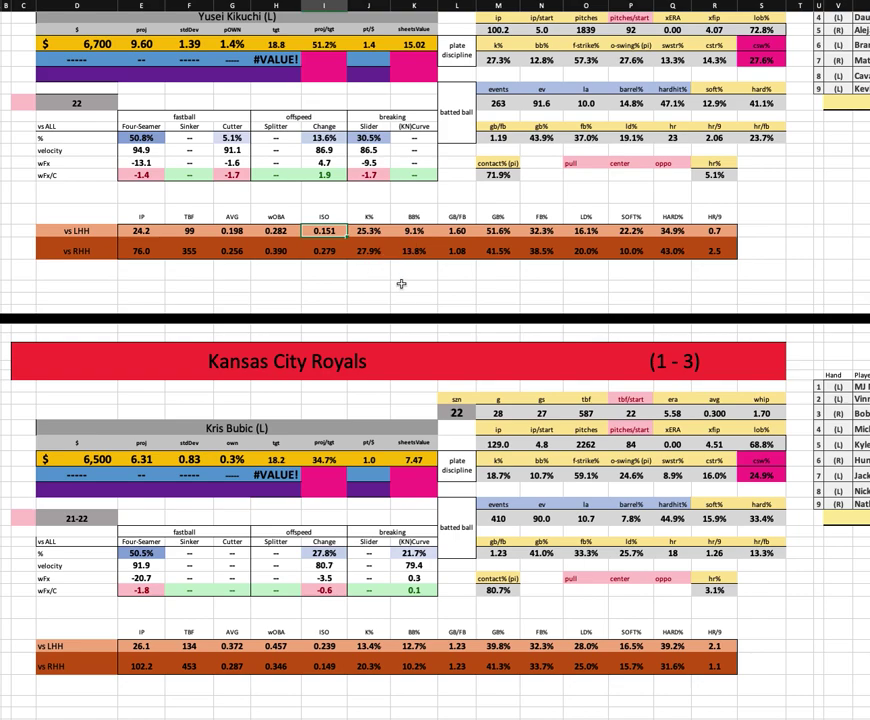
{"action": "left_click", "coordinate": [672, 230]}
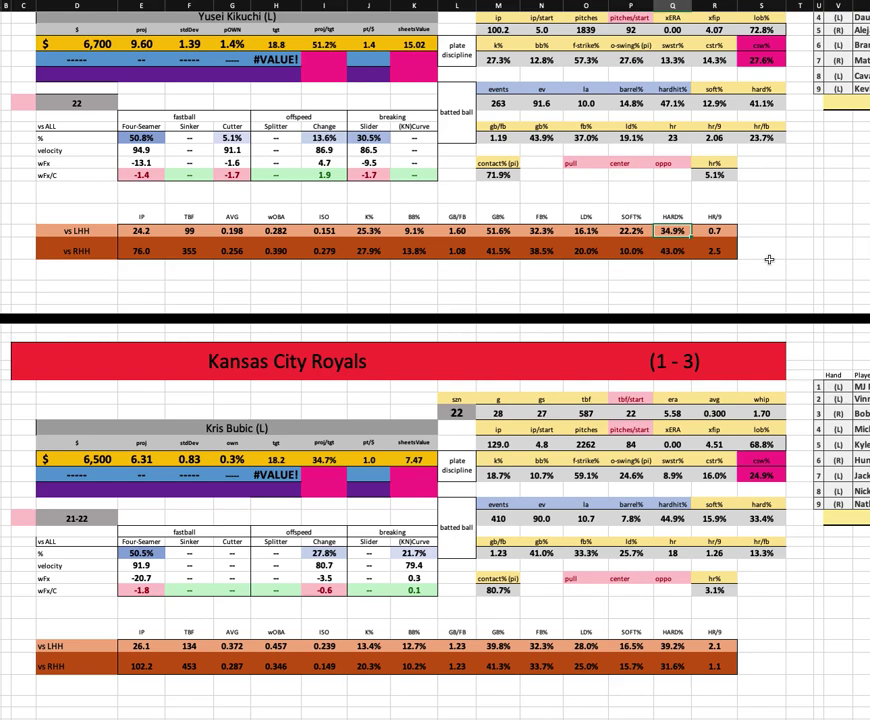
{"action": "scroll", "coordinate": [796, 403], "scroll_direction": "right", "scroll_amount": 5}
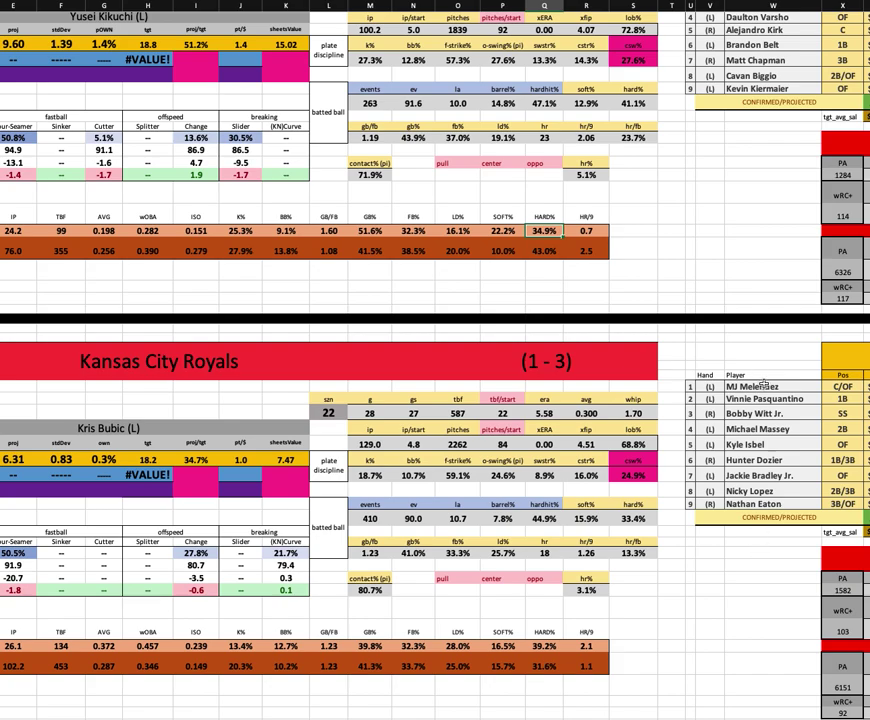
{"action": "scroll", "coordinate": [519, 338], "scroll_direction": "left", "scroll_amount": 5}
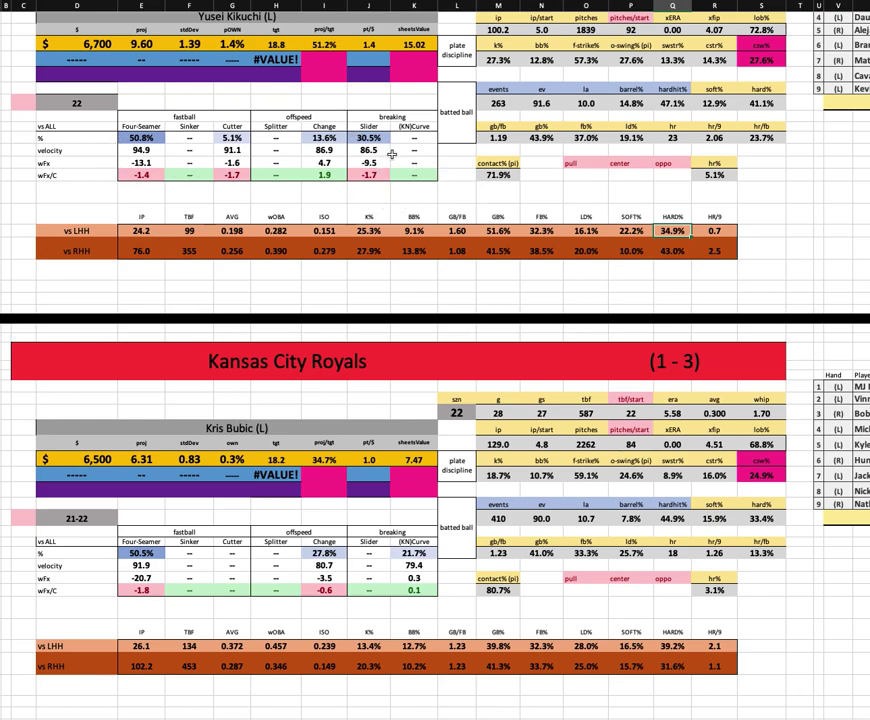
Step: Review the Royals starter's strikeout rate, ERA, batting average allowed, xFIP and WHIP
{"action": "scroll", "coordinate": [353, 306], "scroll_direction": "down", "scroll_amount": 2}
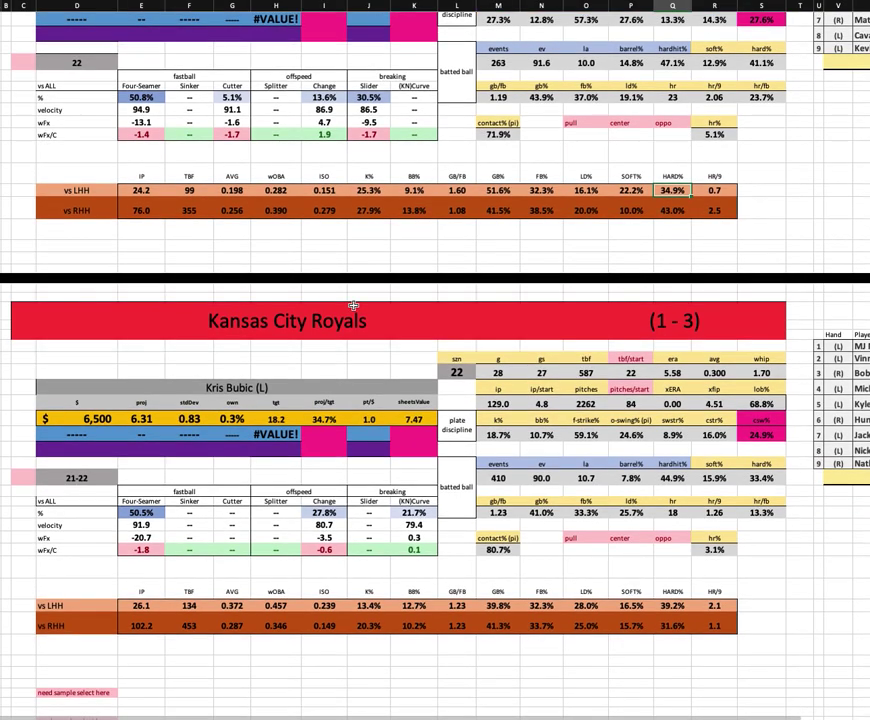
{"action": "left_click", "coordinate": [177, 387]}
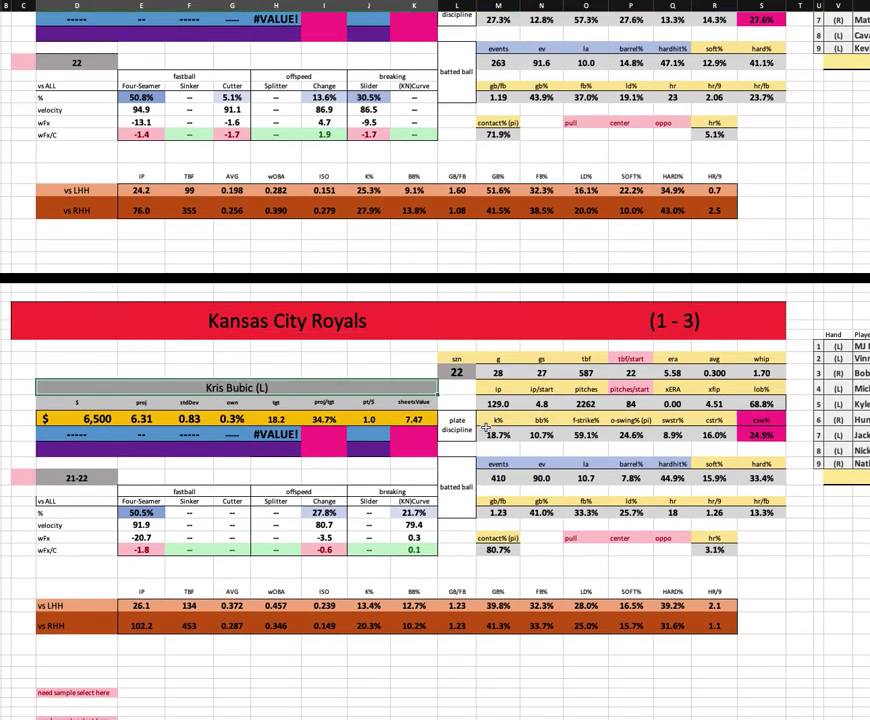
{"action": "left_click", "coordinate": [497, 434]}
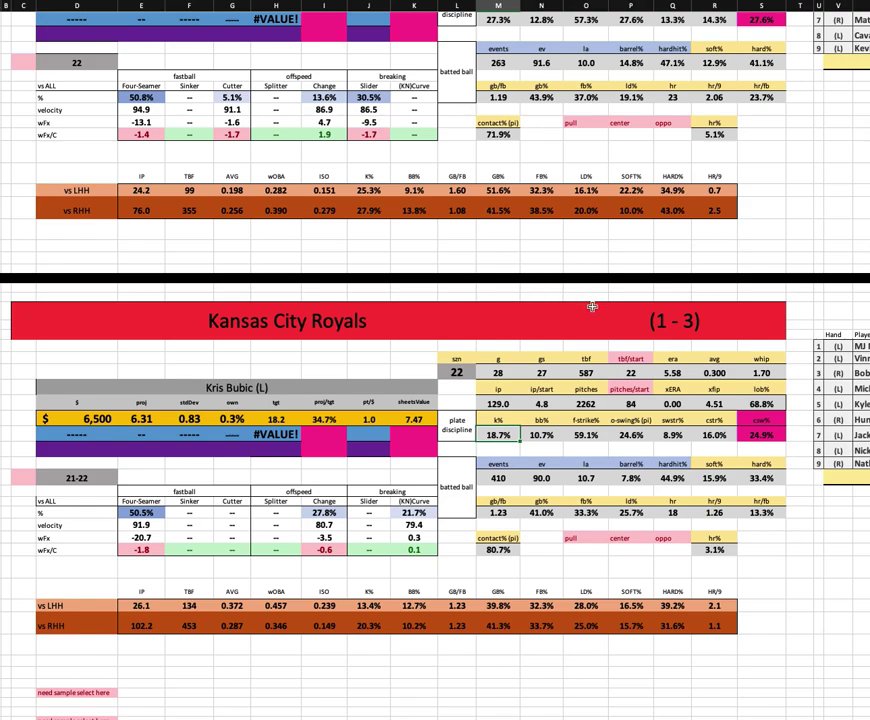
{"action": "left_click_drag", "start_coordinate": [669, 375], "coordinate": [712, 401]}
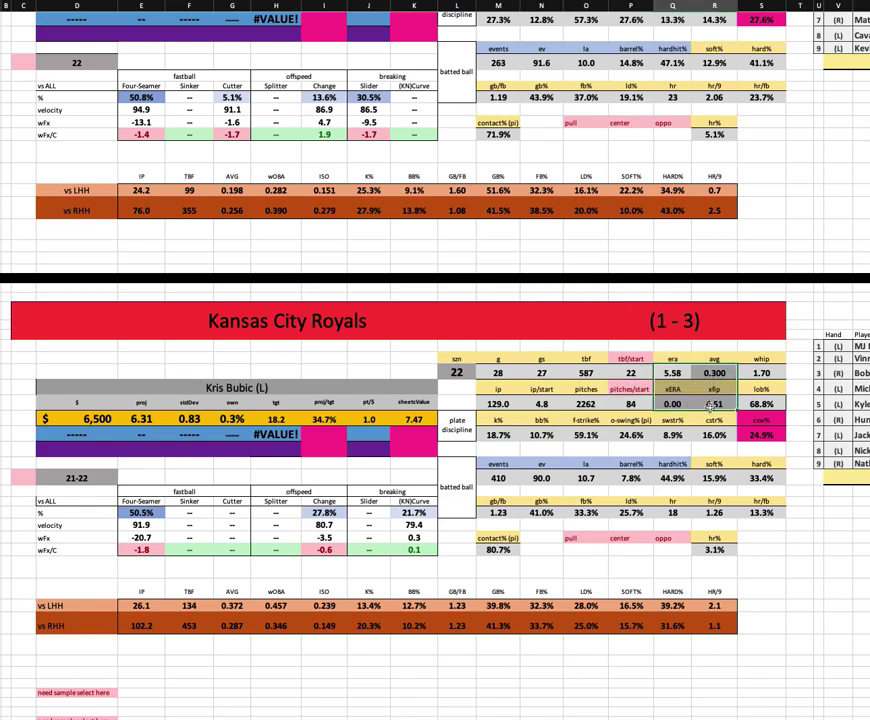
{"action": "left_click", "coordinate": [708, 399]}
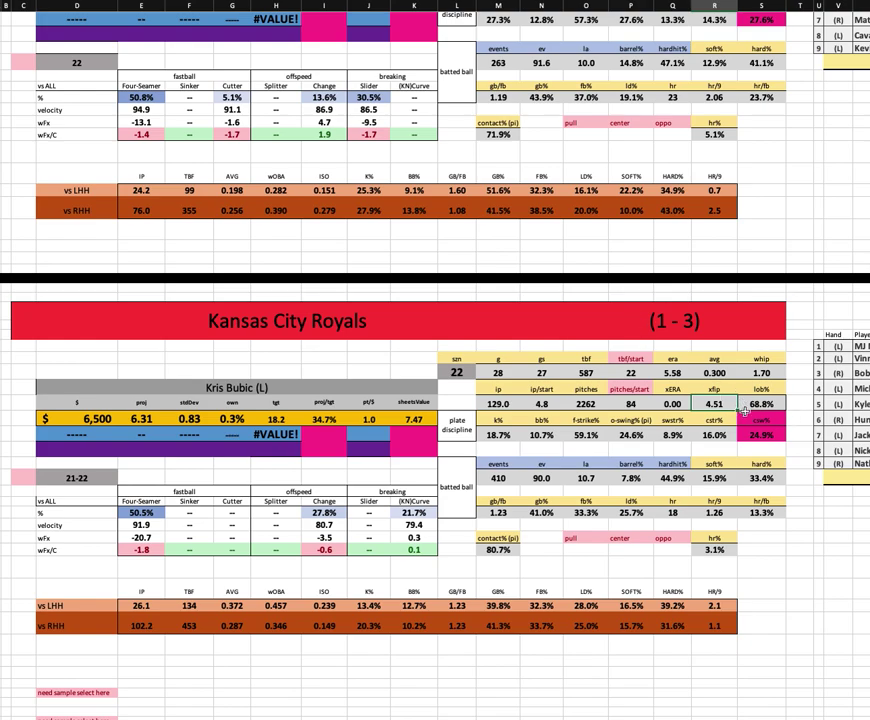
{"action": "left_click", "coordinate": [765, 371]}
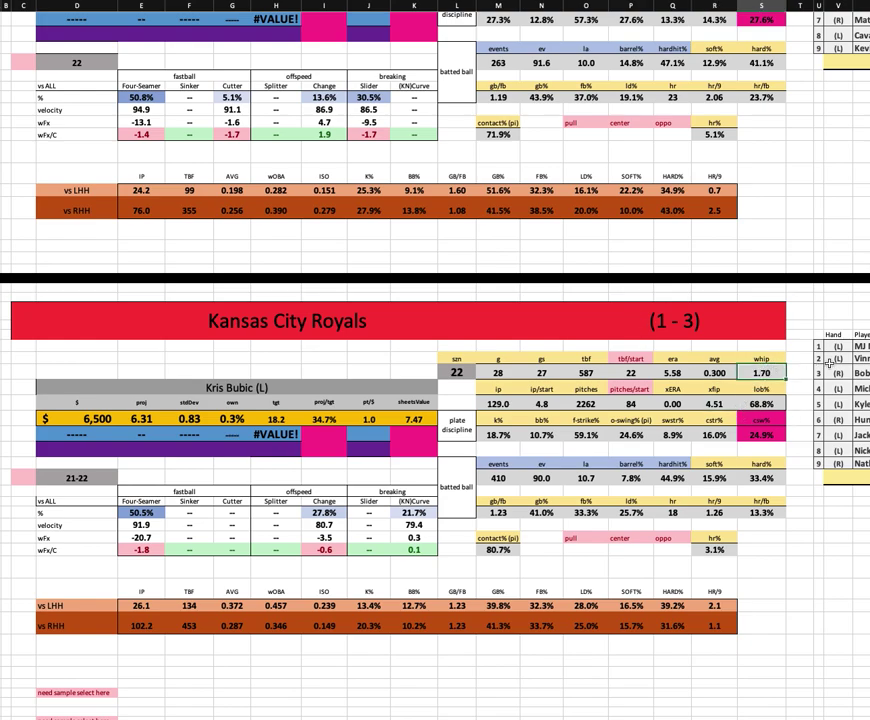
Step: Check the Royals starter's first-pitch strike rate, walk rate and contact rate
{"action": "left_click", "coordinate": [565, 436]}
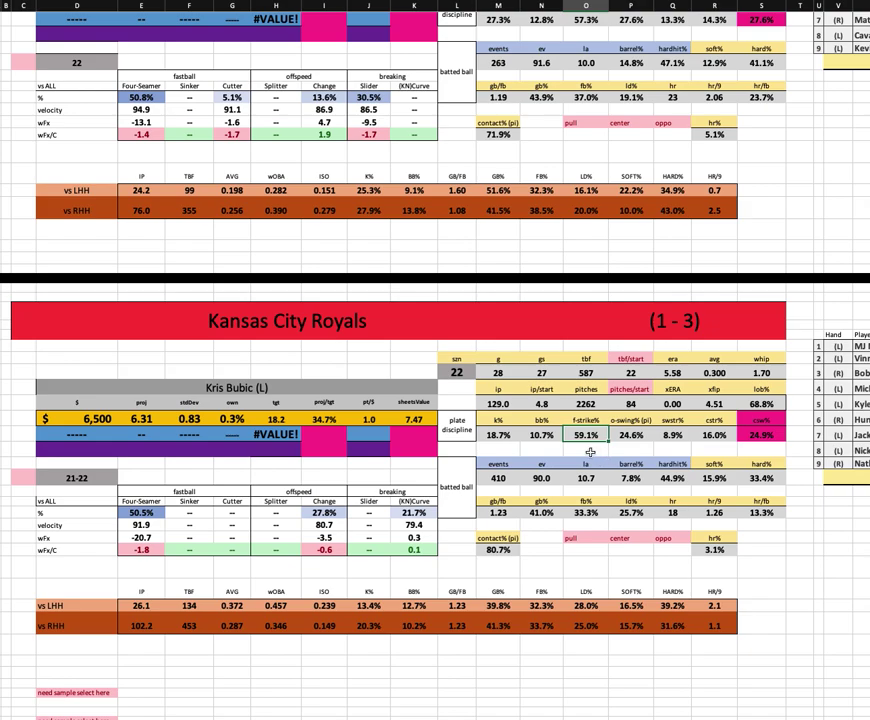
{"action": "left_click", "coordinate": [543, 434]}
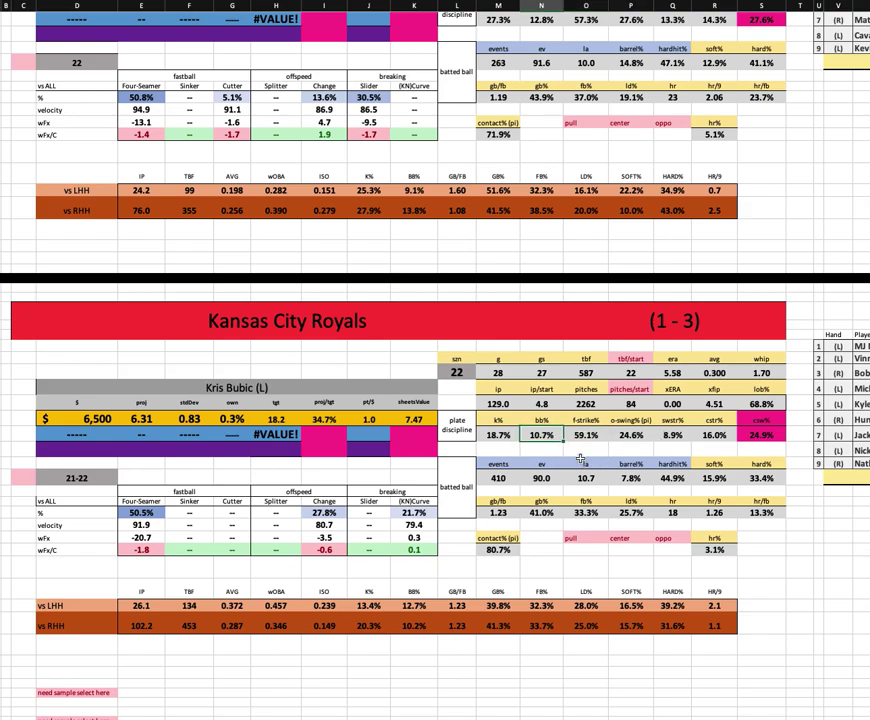
{"action": "left_click", "coordinate": [497, 549]}
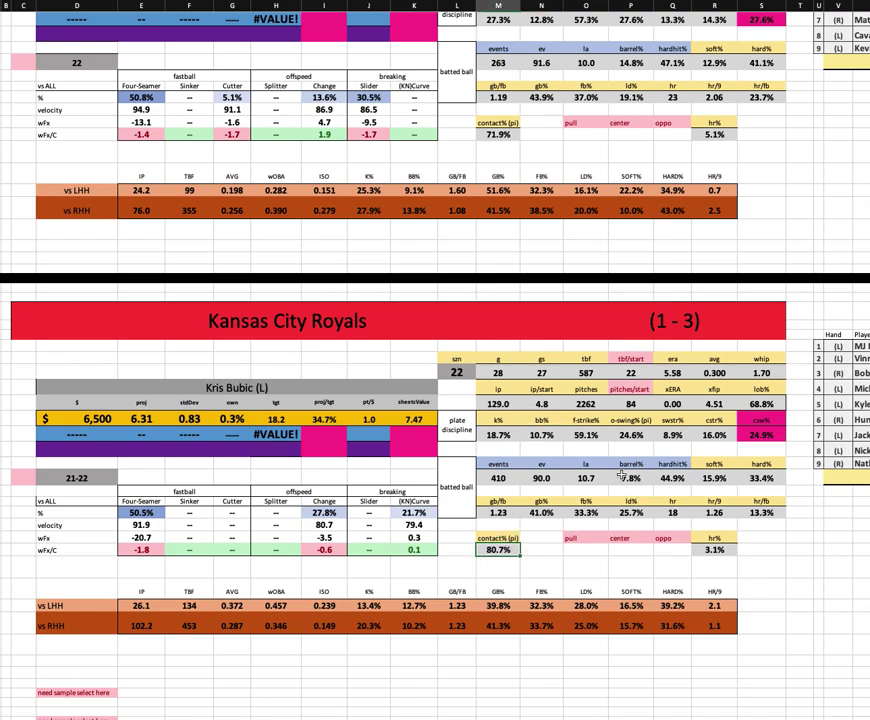
Step: Examine the Royals starter's hard-hit rate, innings, average, ISO and HR/9 against left-handed hitters, plus his four-seam velocity
{"action": "left_click", "coordinate": [672, 608]}
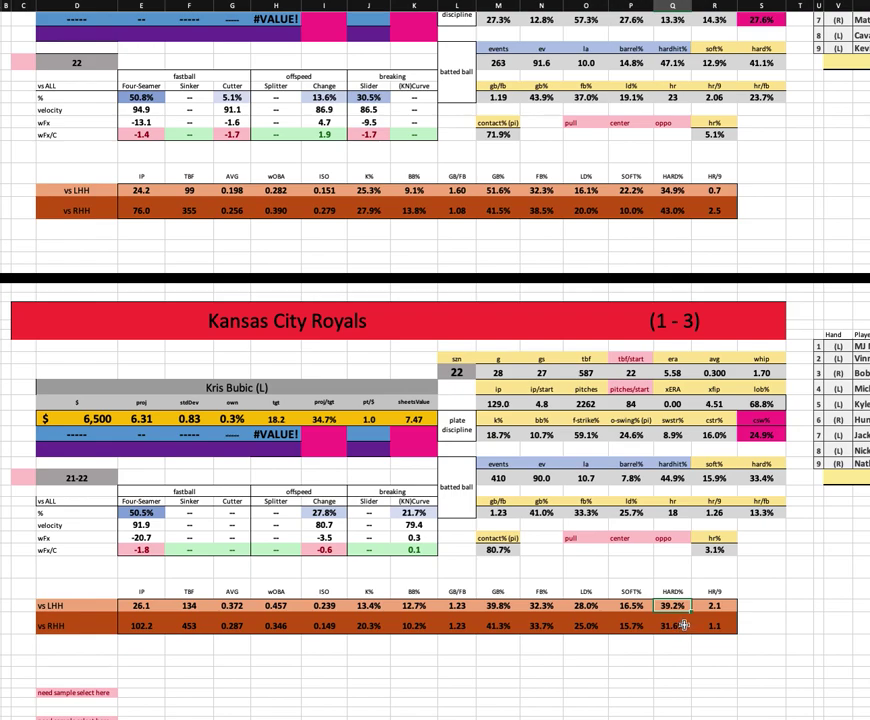
{"action": "left_click", "coordinate": [146, 606]}
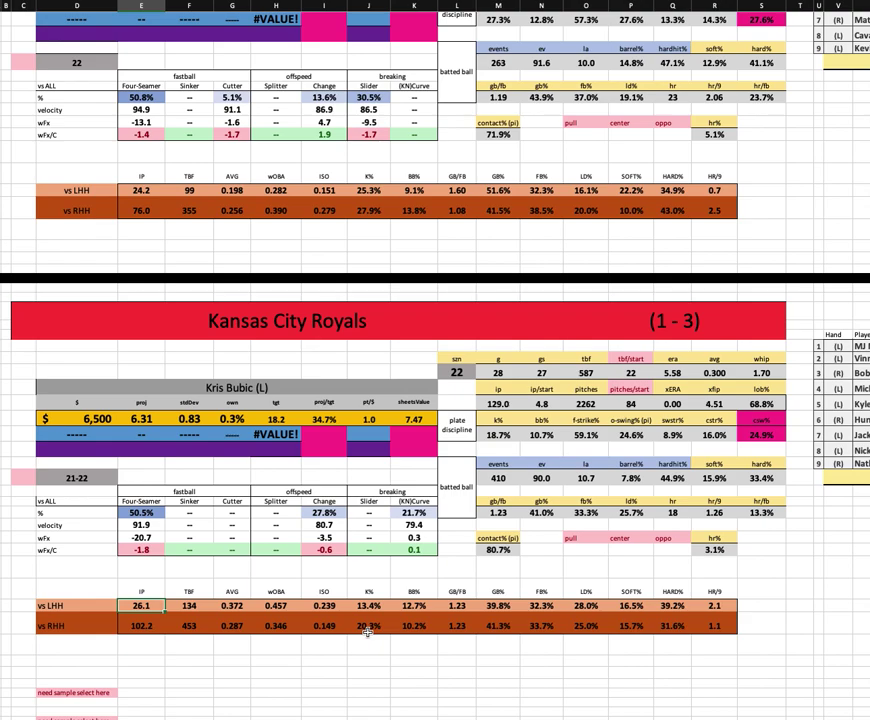
{"action": "left_click", "coordinate": [232, 605]}
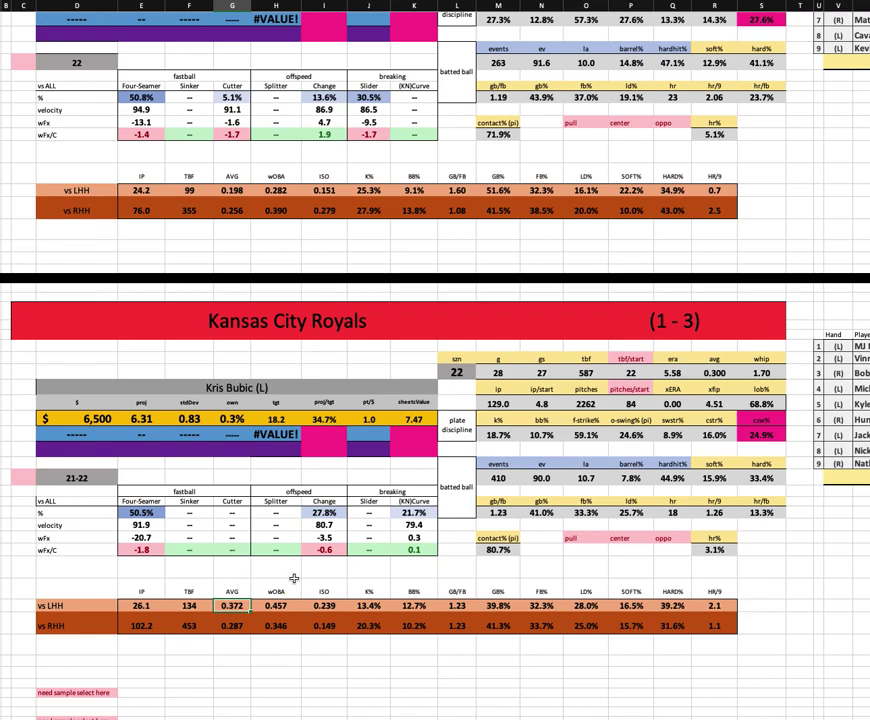
{"action": "left_click", "coordinate": [323, 606]}
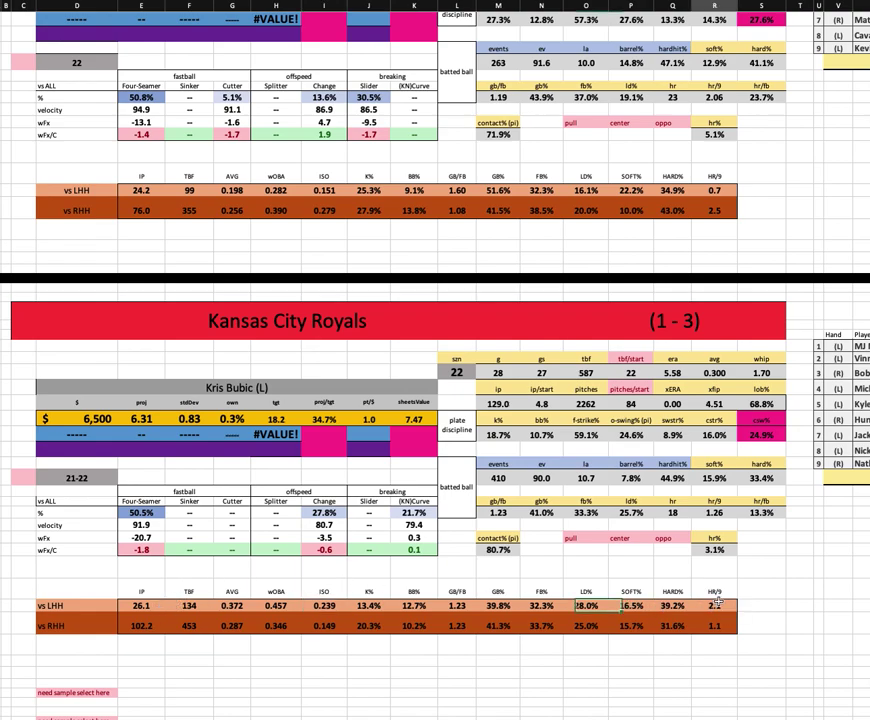
{"action": "left_click", "coordinate": [715, 605]}
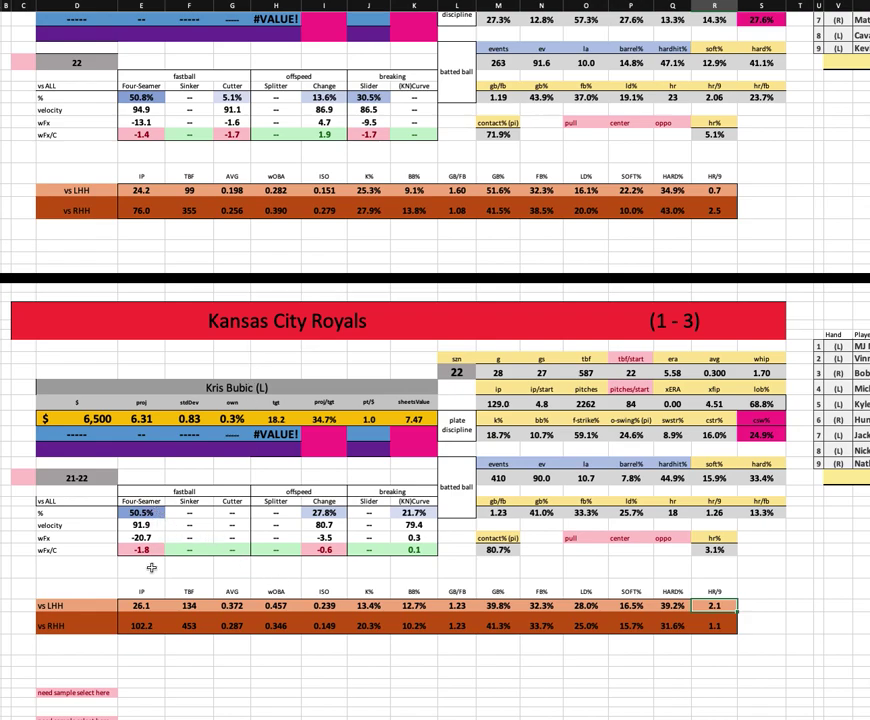
{"action": "left_click", "coordinate": [152, 524]}
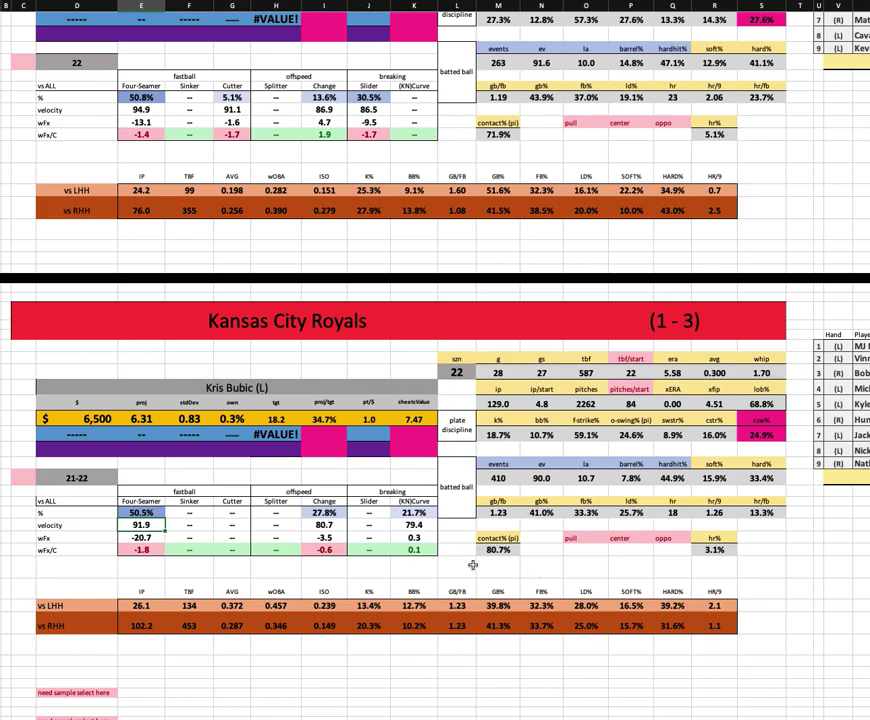
Step: Review the projected ownership of the Blue Jays' hitters down the batting order
{"action": "scroll", "coordinate": [203, 515], "scroll_direction": "up", "scroll_amount": 5}
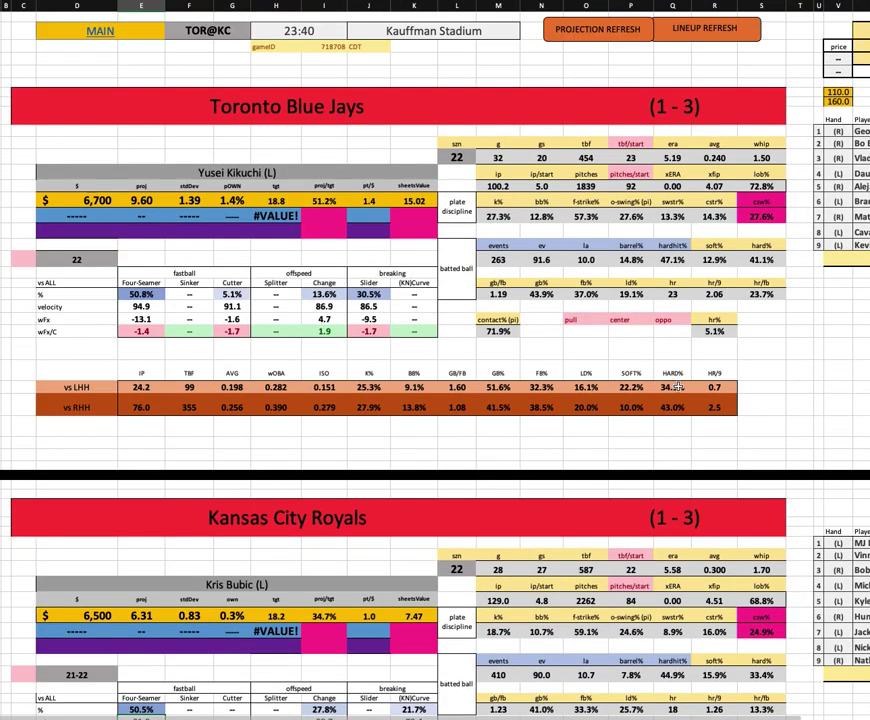
{"action": "scroll", "coordinate": [684, 405], "scroll_direction": "right", "scroll_amount": 3}
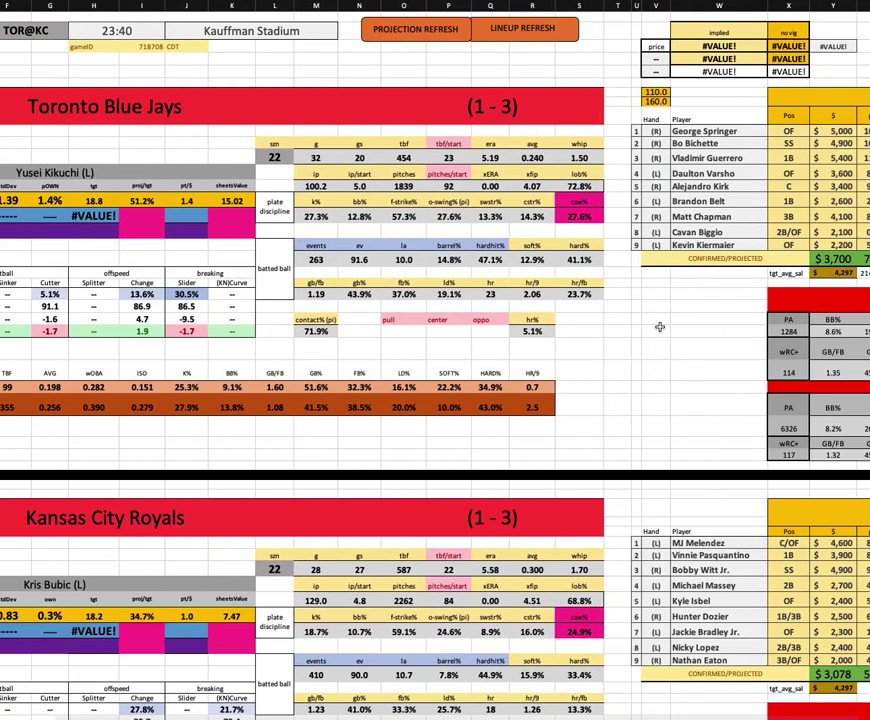
{"action": "scroll", "coordinate": [699, 390], "scroll_direction": "right", "scroll_amount": 2}
{"action": "scroll", "coordinate": [699, 390], "scroll_direction": "right", "scroll_amount": 6}
{"action": "scroll", "coordinate": [695, 385], "scroll_direction": "left", "scroll_amount": 4}
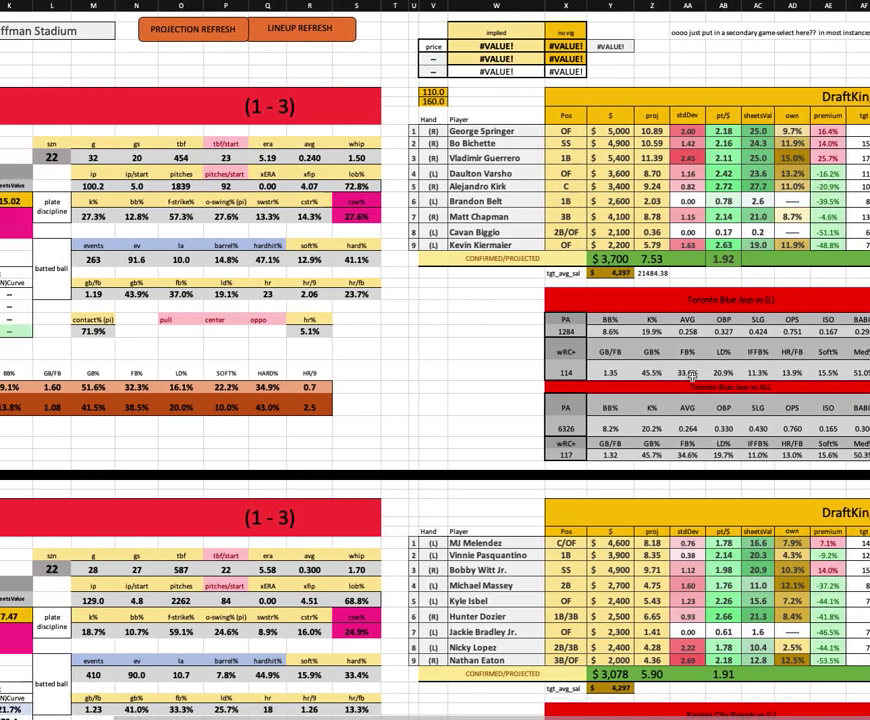
{"action": "scroll", "coordinate": [690, 375], "scroll_direction": "right", "scroll_amount": 1}
{"action": "scroll", "coordinate": [691, 373], "scroll_direction": "left", "scroll_amount": 1}
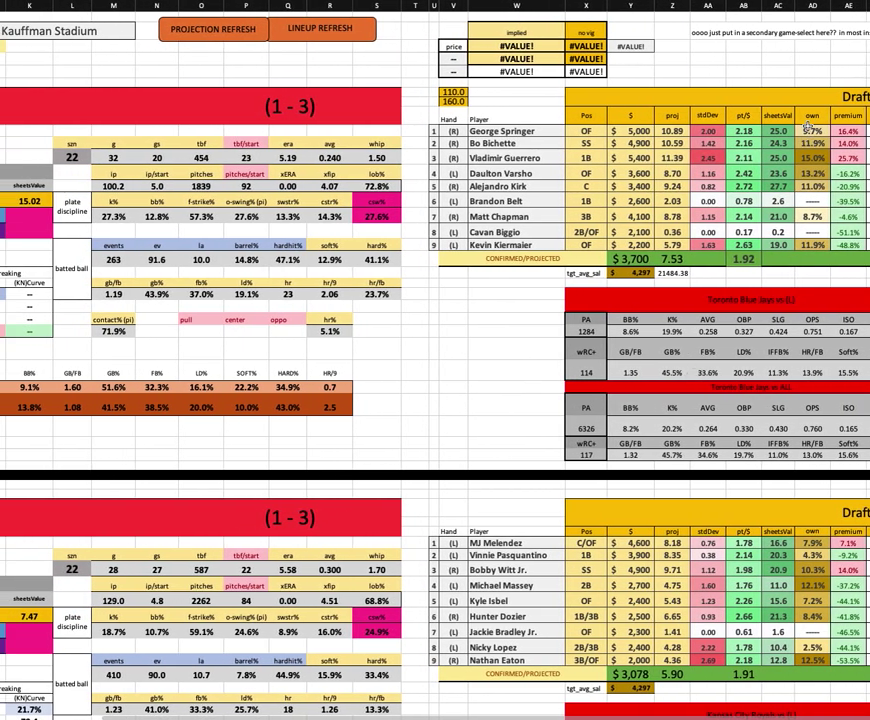
{"action": "left_click", "coordinate": [815, 232]}
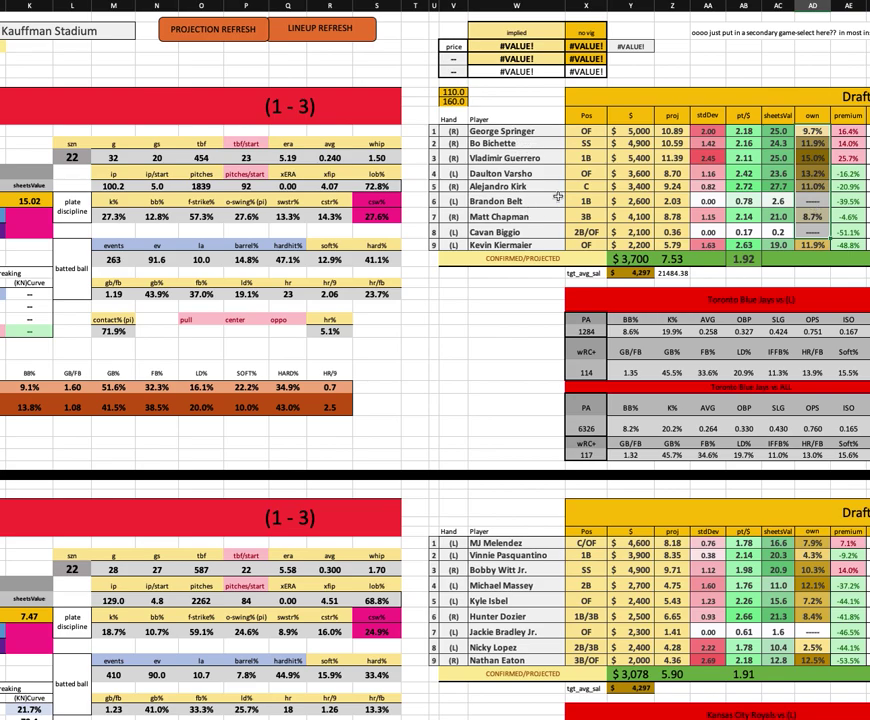
Step: Compare the Royals starter's ground-ball to fly-ball ratio against right-handed hitters with his overall ratio
{"action": "scroll", "coordinate": [491, 269], "scroll_direction": "down", "scroll_amount": 5}
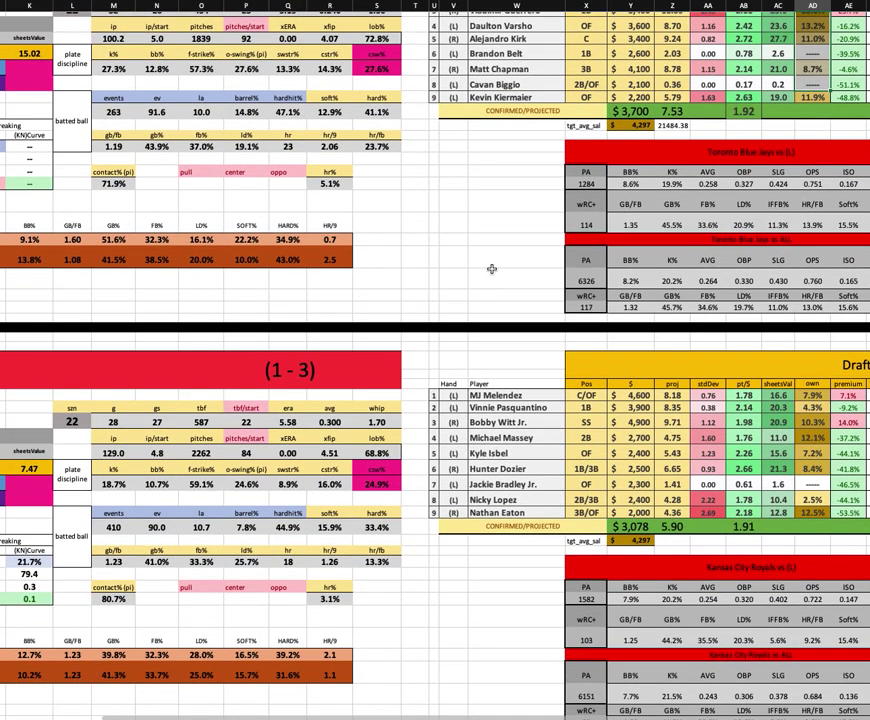
{"action": "scroll", "coordinate": [491, 269], "scroll_direction": "left", "scroll_amount": 5}
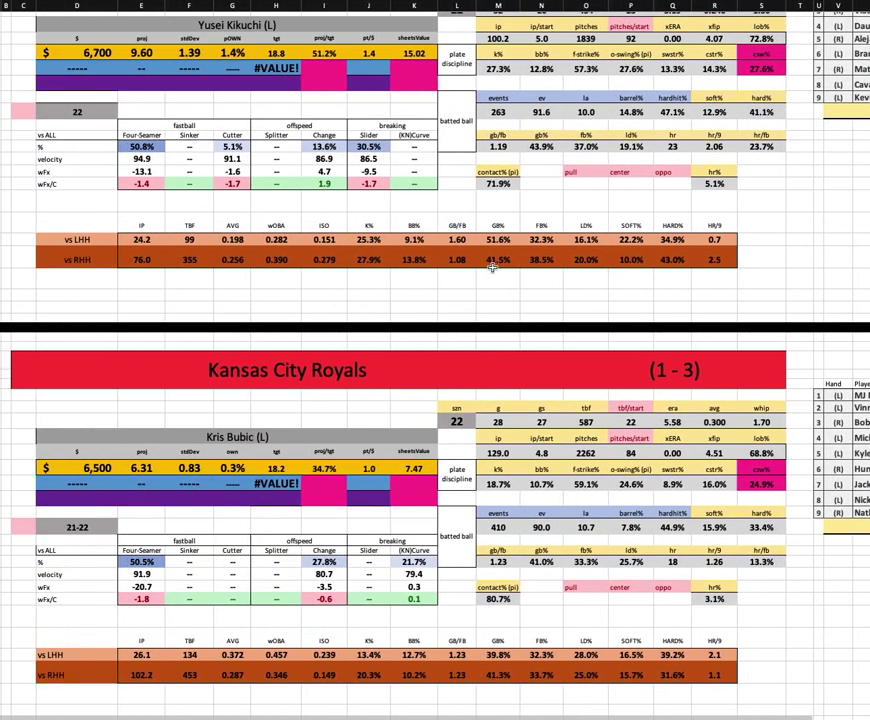
{"action": "left_click", "coordinate": [455, 675]}
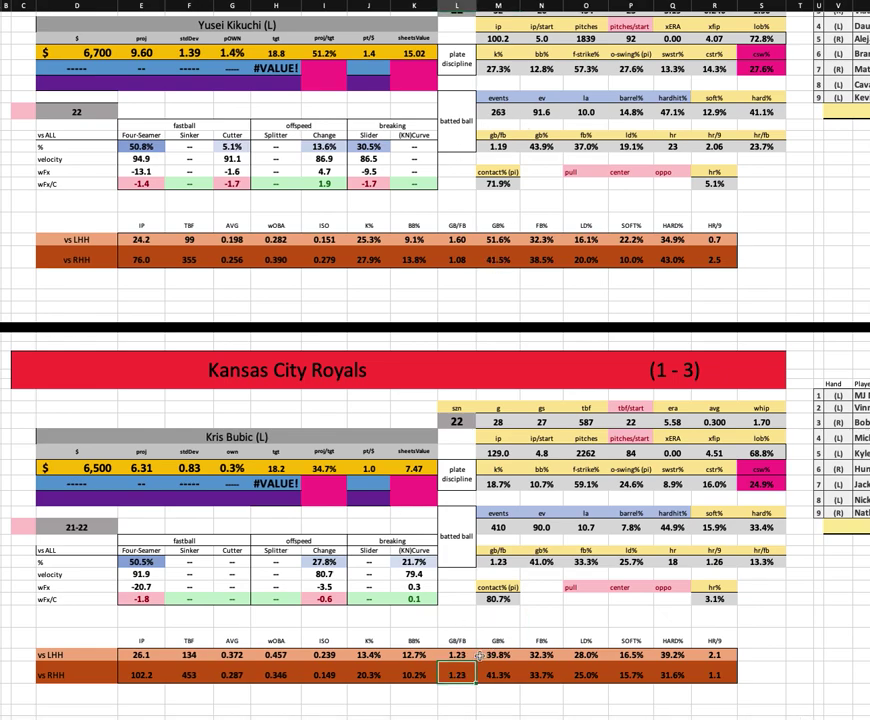
{"action": "scroll", "coordinate": [520, 655], "scroll_direction": "right", "scroll_amount": 4}
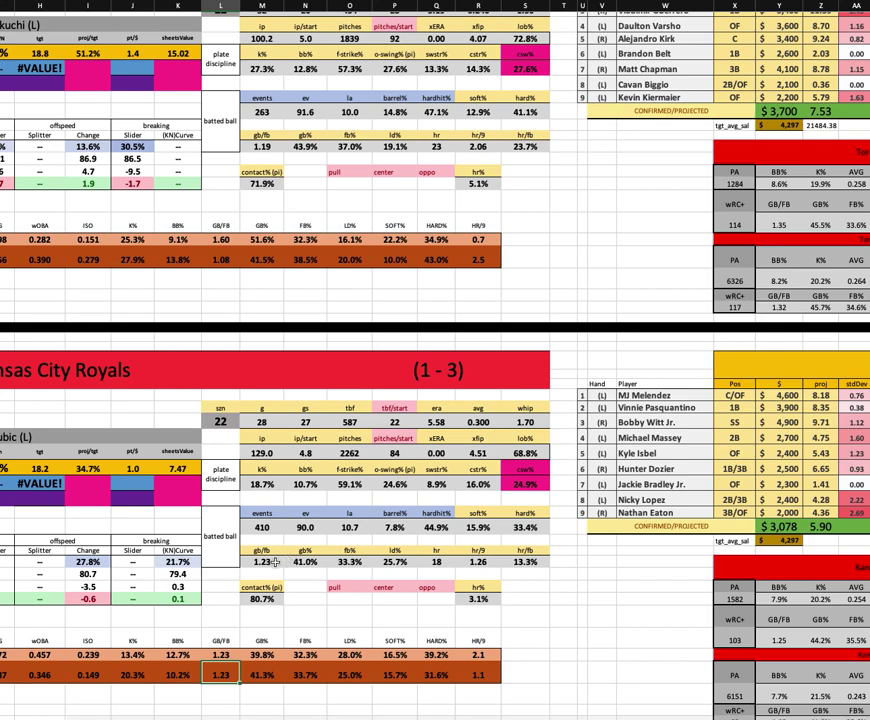
{"action": "left_click", "coordinate": [273, 562]}
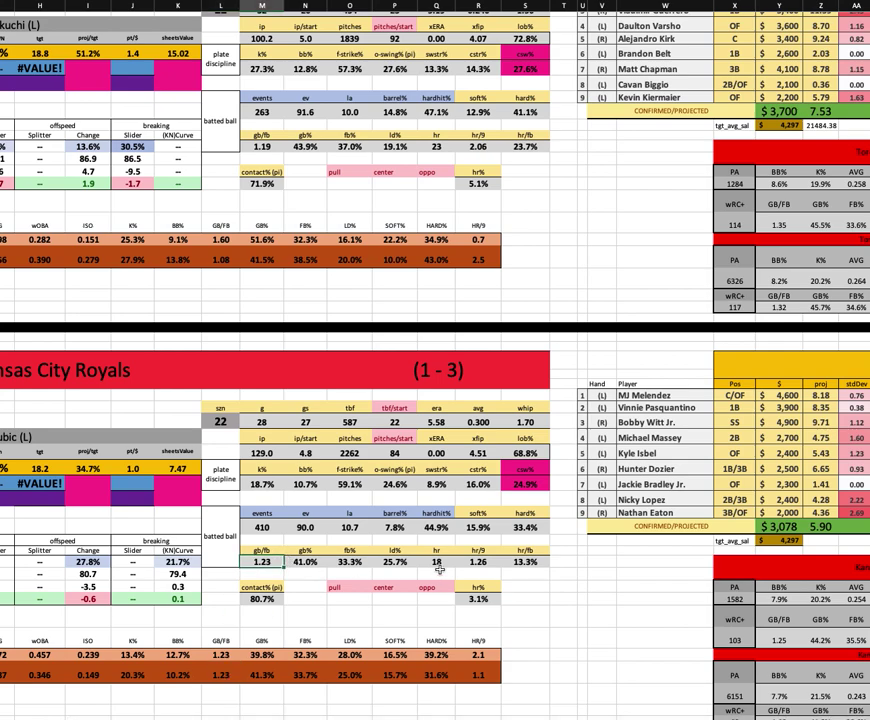
Step: Review the Blue Jays' batting order from the leadoff hitter down and check the catcher's salary
{"action": "scroll", "coordinate": [718, 499], "scroll_direction": "up", "scroll_amount": 3}
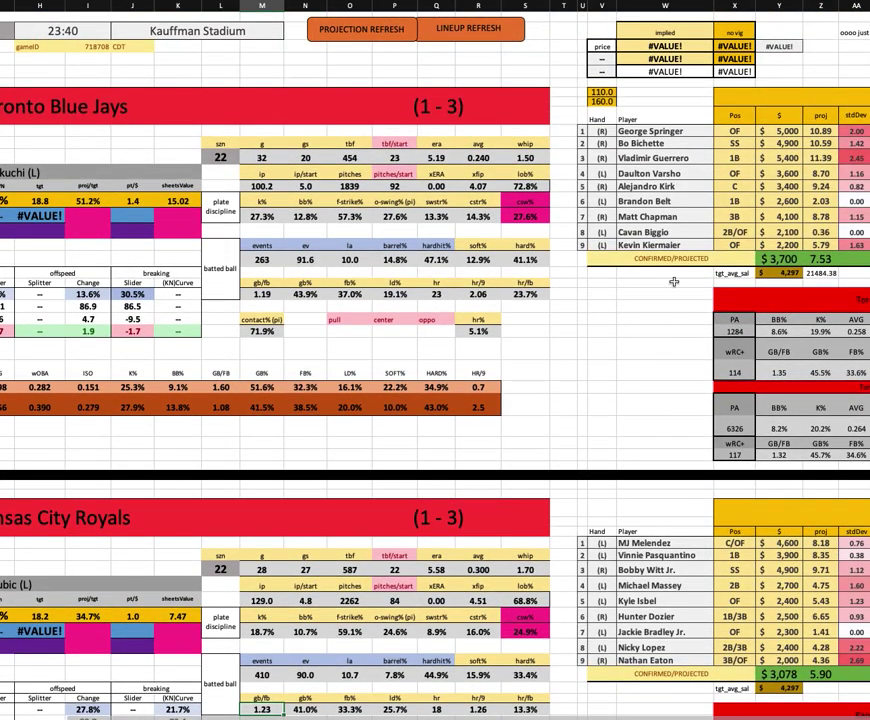
{"action": "left_click", "coordinate": [682, 132]}
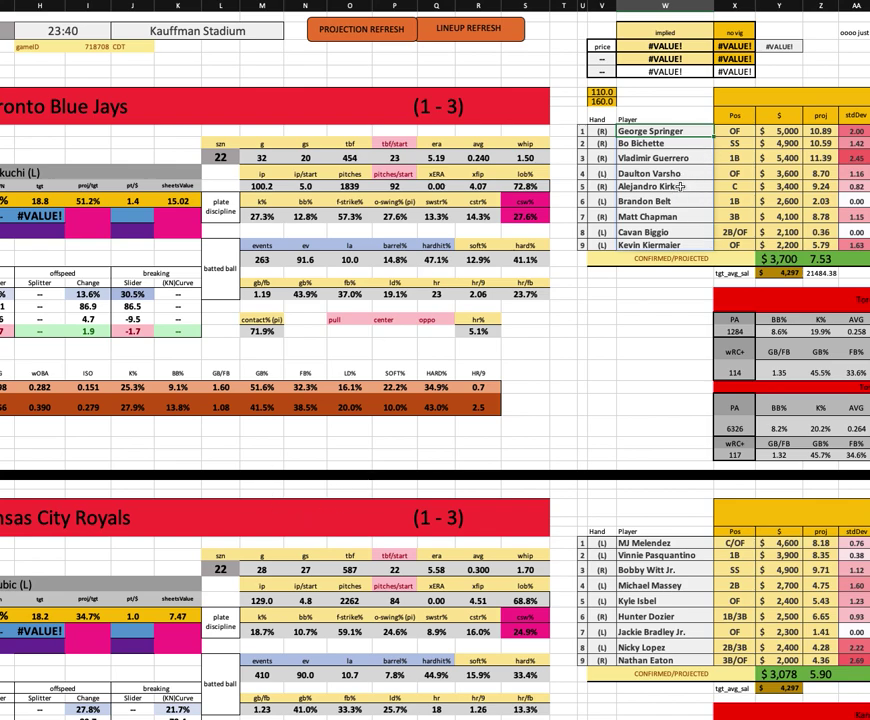
{"action": "left_click", "coordinate": [788, 187]}
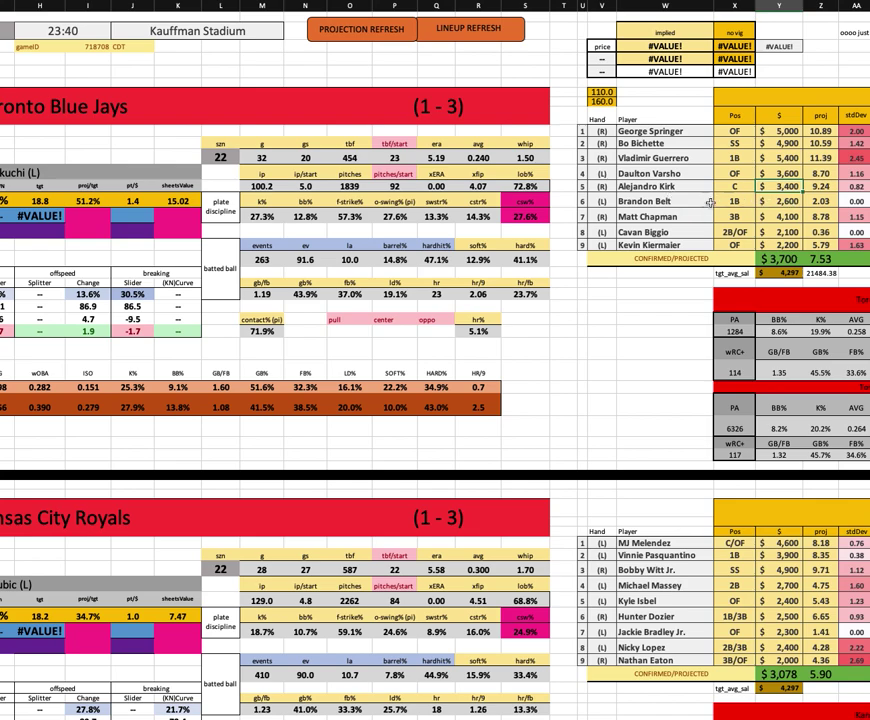
Step: Check the salaries of the Blue Jays' sixth and seventh hitters, the first baseman and the third baseman
{"action": "left_click", "coordinate": [792, 202]}
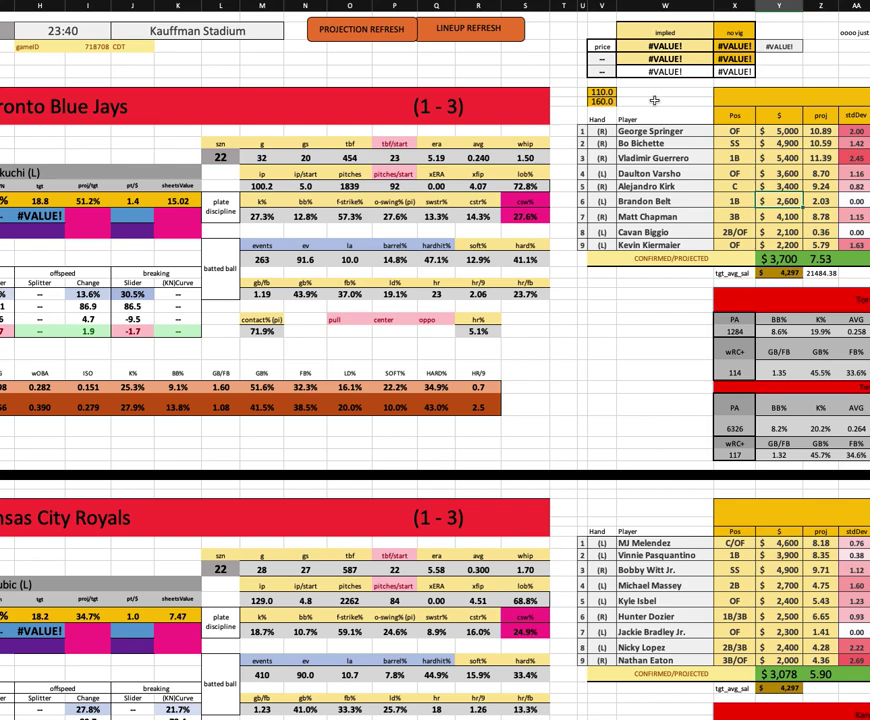
{"action": "left_click", "coordinate": [710, 217]}
{"action": "key", "text": "Right"}
{"action": "key", "text": "Right"}
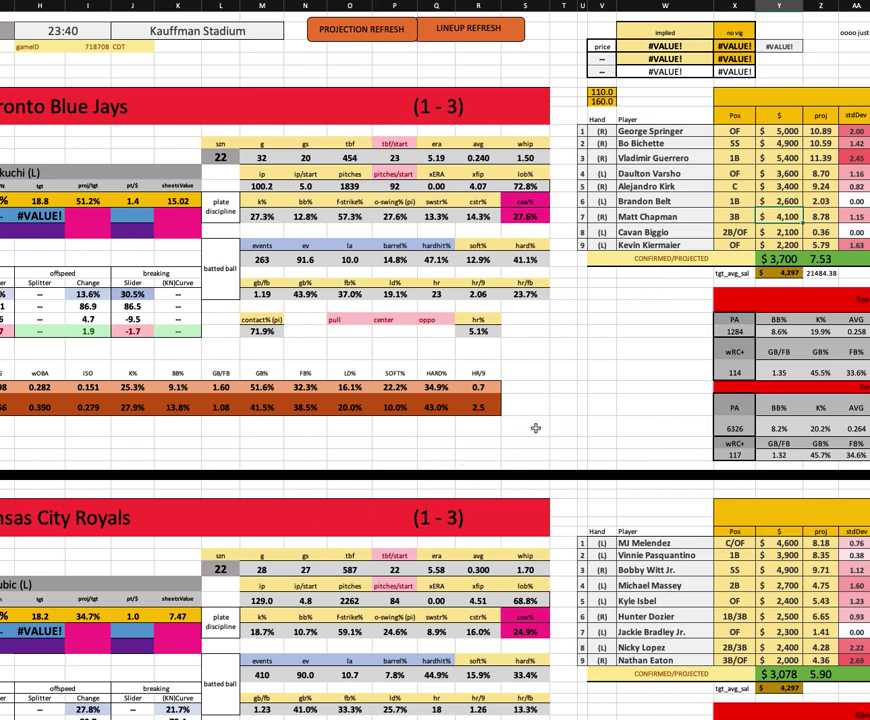
Step: Compare the Blue Jays and Royals starters' stats and handedness splits, and select the TOR@KC matchup cell
{"action": "scroll", "coordinate": [531, 419], "scroll_direction": "left", "scroll_amount": 5}
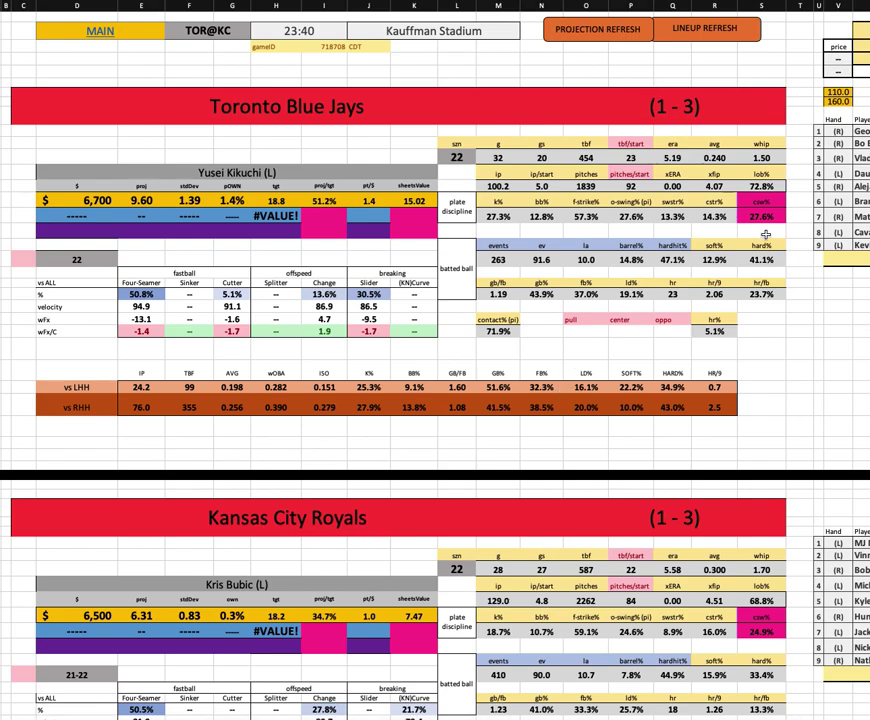
{"action": "scroll", "coordinate": [431, 275], "scroll_direction": "down", "scroll_amount": 3}
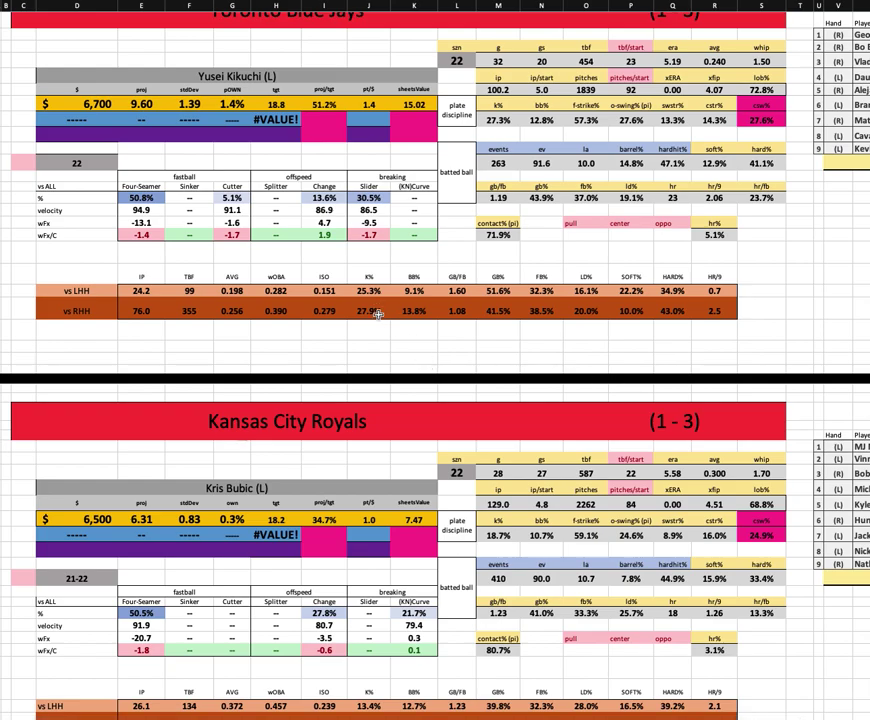
{"action": "scroll", "coordinate": [399, 425], "scroll_direction": "down", "scroll_amount": 2}
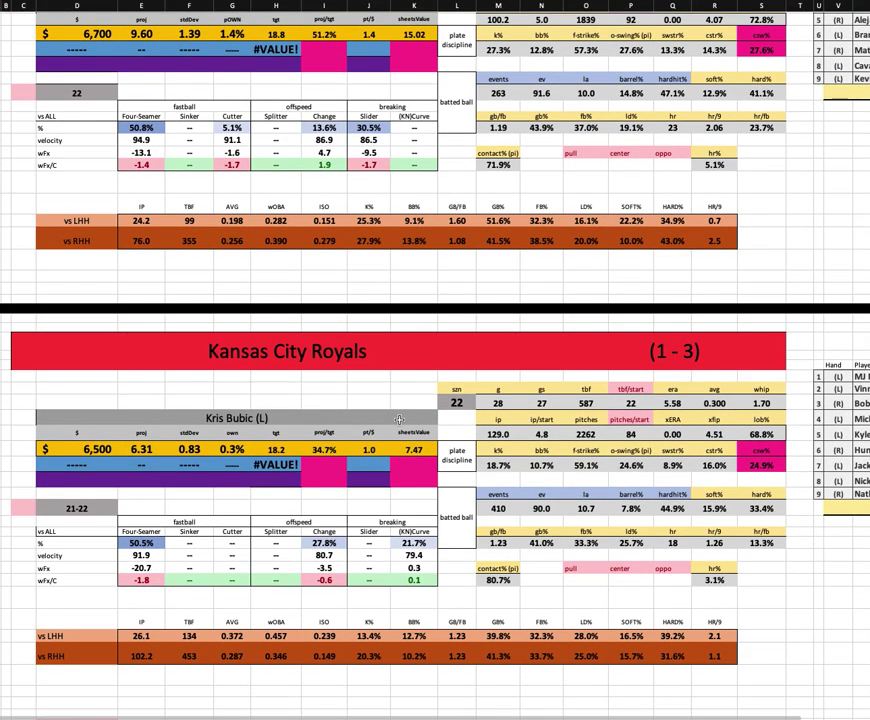
{"action": "scroll", "coordinate": [398, 383], "scroll_direction": "up", "scroll_amount": 5}
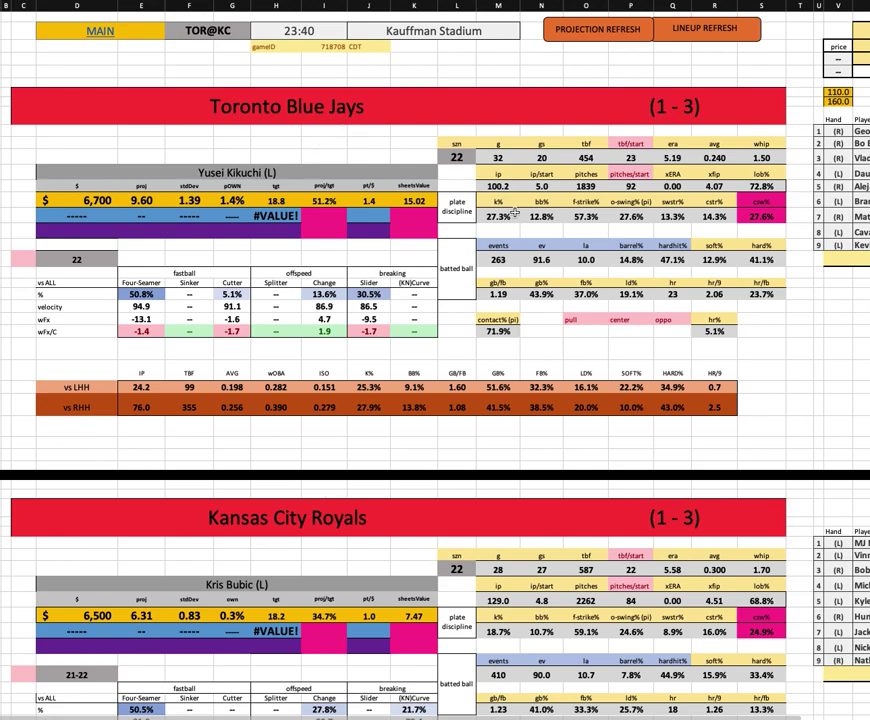
{"action": "left_click", "coordinate": [185, 29]}
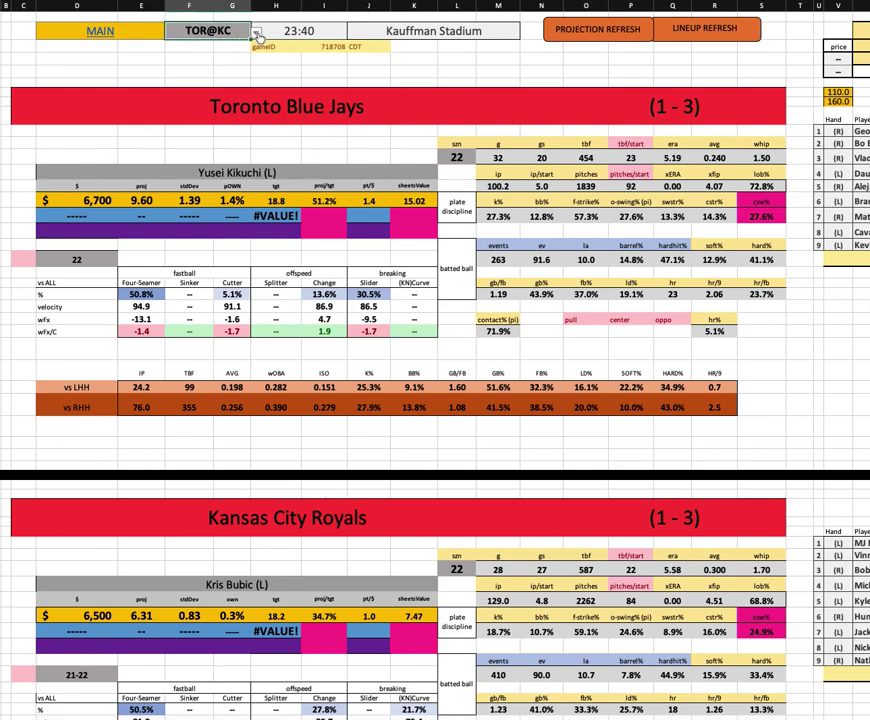
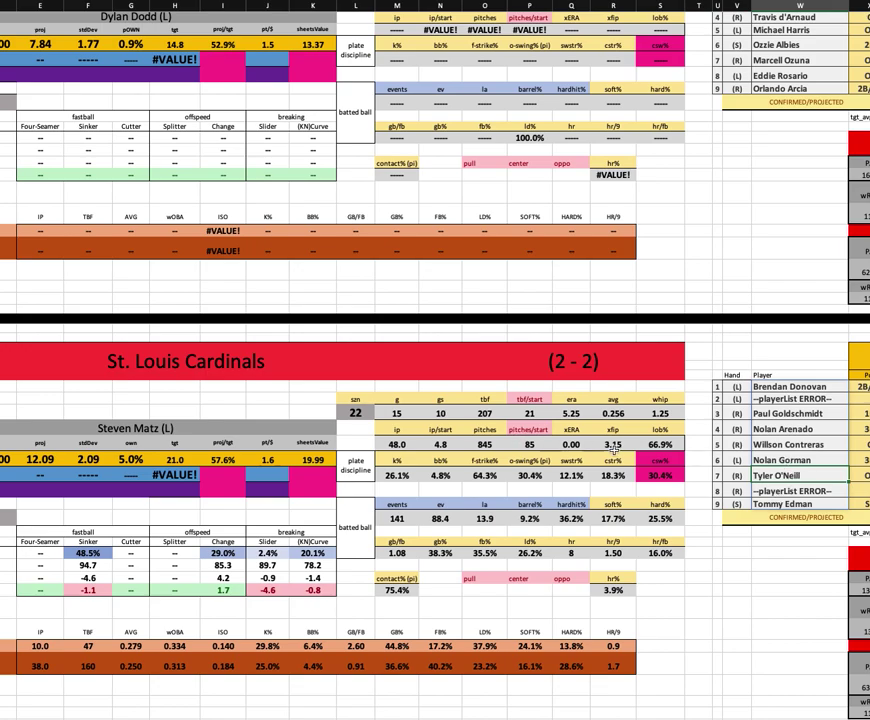
Step: Review the Cardinals' batting order from the ninth and leadoff spots, including salaries, projections and ownership
{"action": "left_click", "coordinate": [768, 503]}
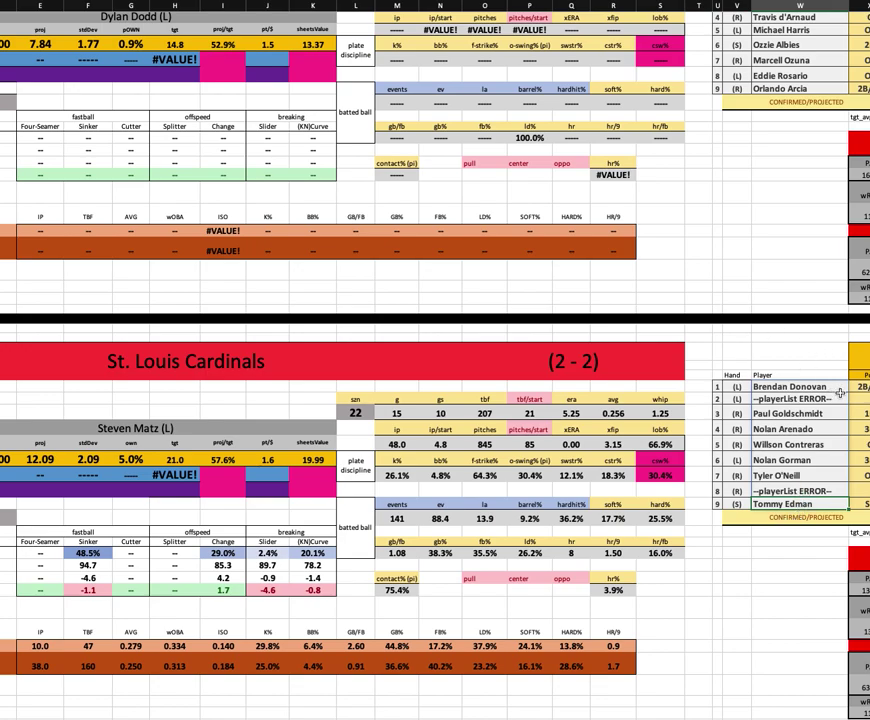
{"action": "left_click", "coordinate": [795, 387]}
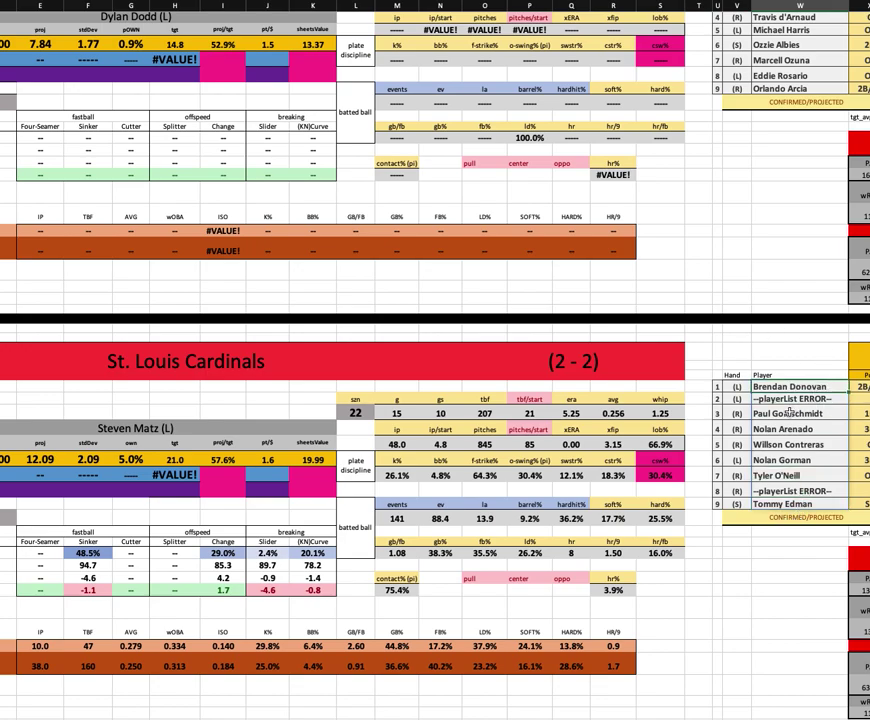
{"action": "scroll", "coordinate": [790, 411], "scroll_direction": "right", "scroll_amount": 3}
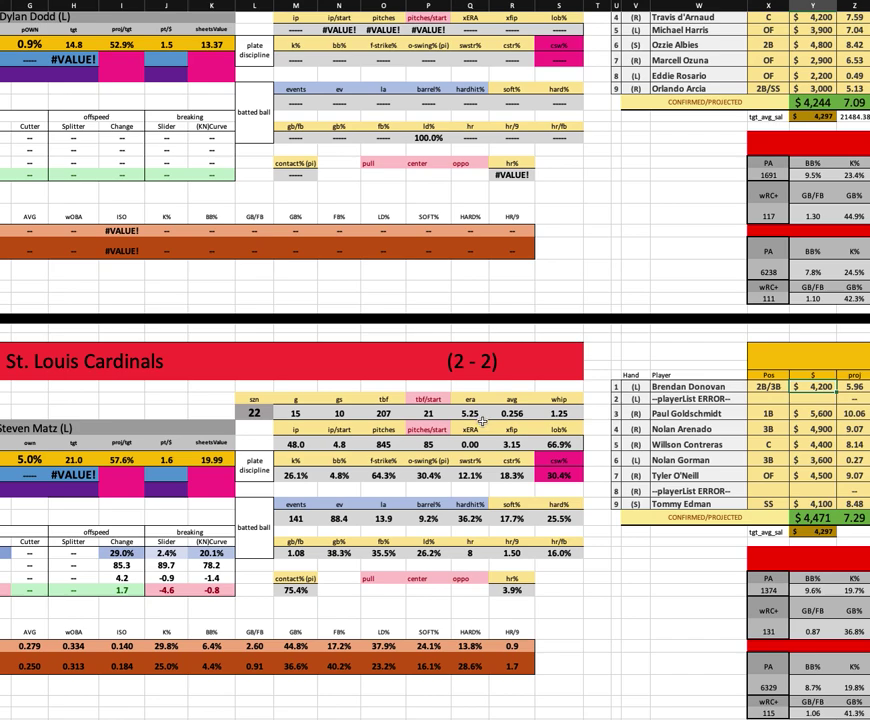
{"action": "scroll", "coordinate": [483, 420], "scroll_direction": "right", "scroll_amount": 5}
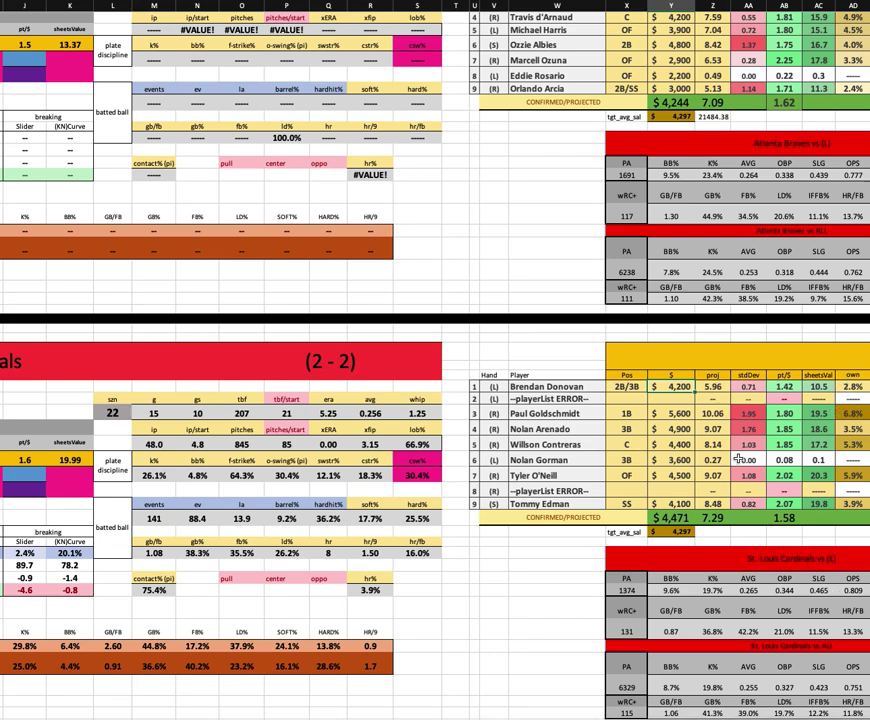
{"action": "scroll", "coordinate": [737, 456], "scroll_direction": "left", "scroll_amount": 10}
Step: Locate the Cardinals starter's stats and highlight his full split row against right-handed hitters
{"action": "left_click", "coordinate": [231, 424]}
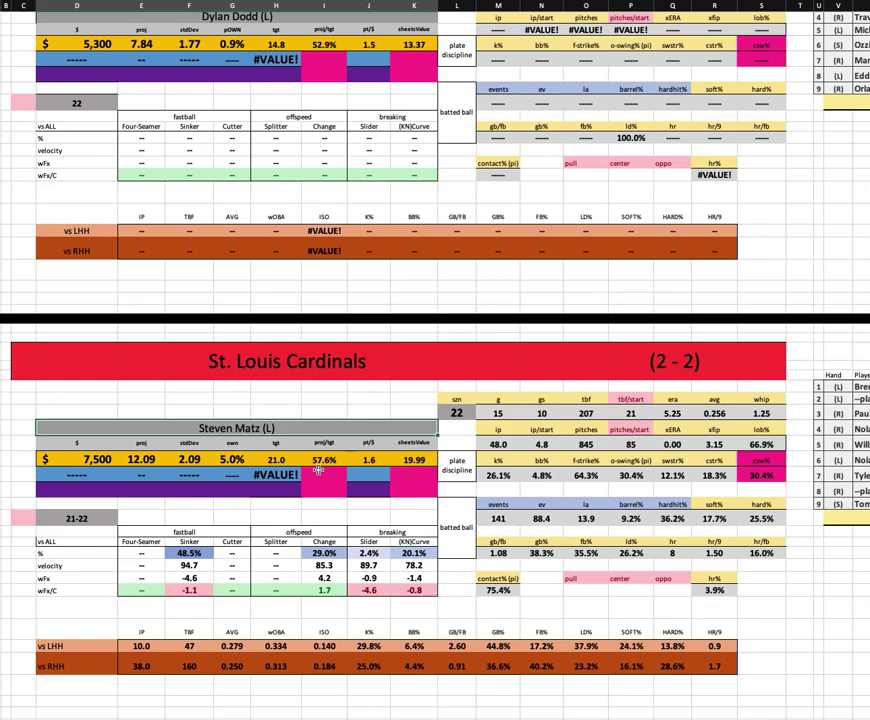
{"action": "scroll", "coordinate": [239, 375], "scroll_direction": "up", "scroll_amount": 5}
{"action": "scroll", "coordinate": [372, 523], "scroll_direction": "down", "scroll_amount": 6}
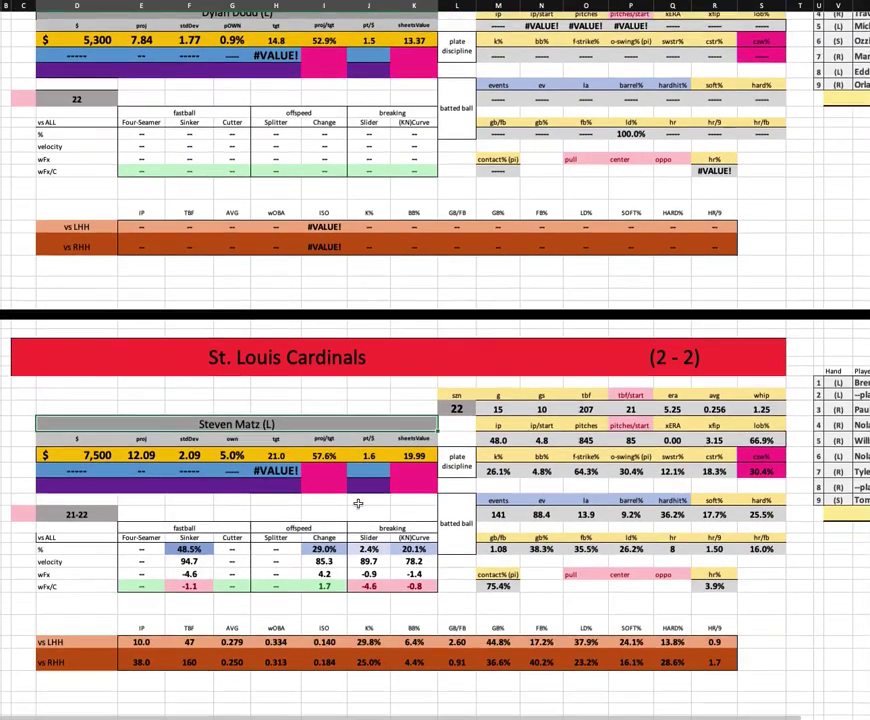
{"action": "left_click", "coordinate": [141, 623]}
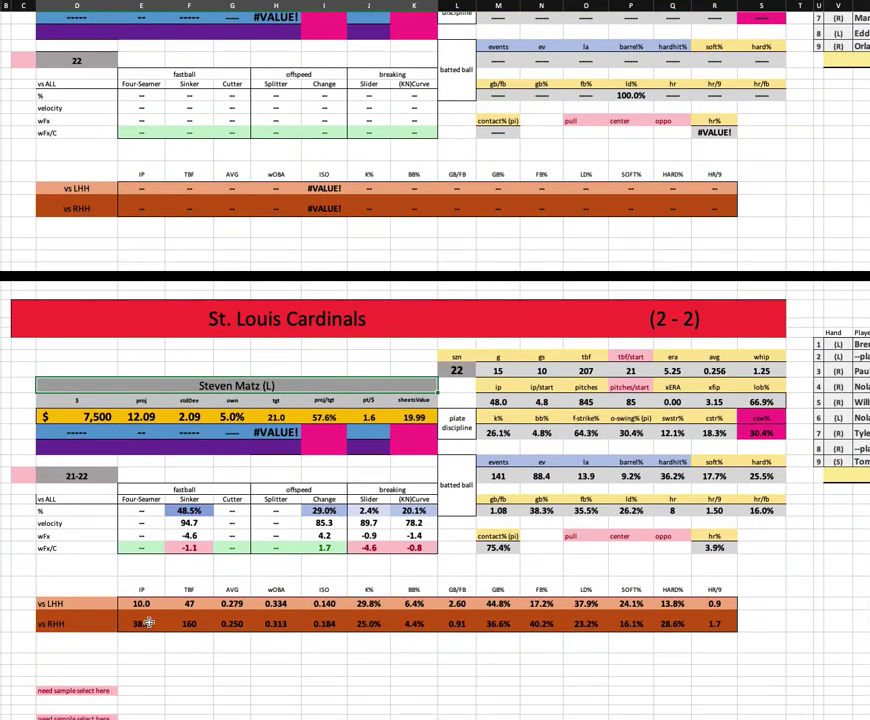
{"action": "left_click", "coordinate": [729, 627], "text": "shift"}
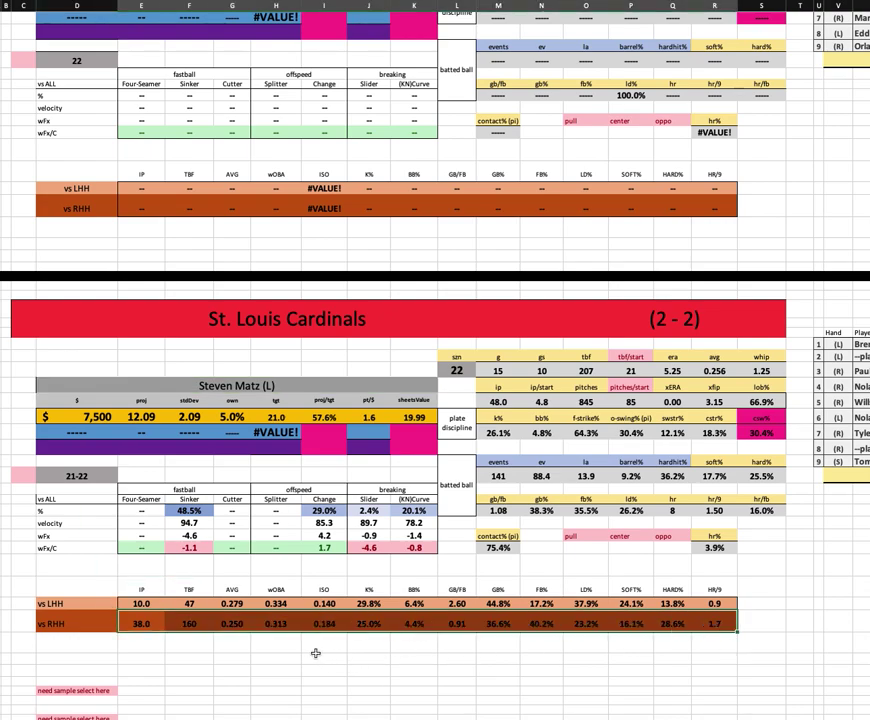
Step: Examine the Cardinals starter's average, wOBA, ISO and HR/9 against right-handed hitters, comparing average and wOBA with the left-handed split
{"action": "left_click", "coordinate": [240, 624]}
{"action": "left_click", "coordinate": [287, 624]}
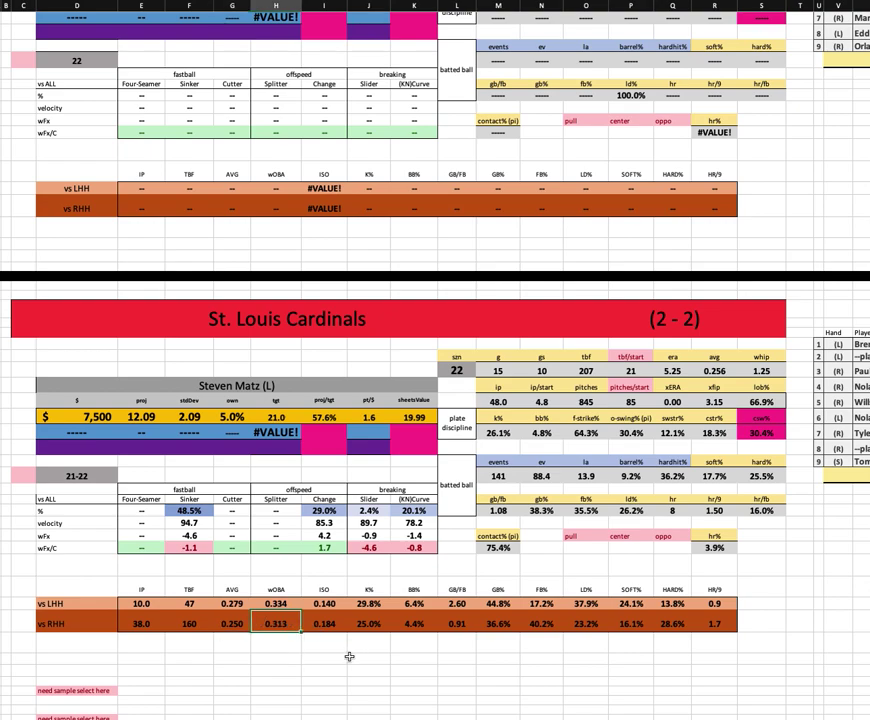
{"action": "left_click", "coordinate": [320, 625]}
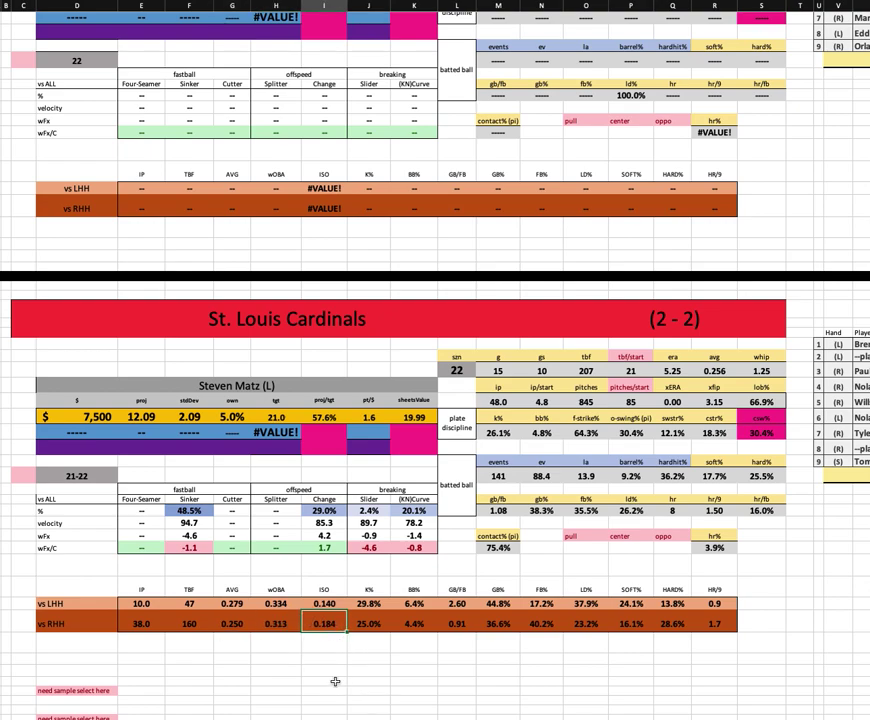
{"action": "left_click_drag", "start_coordinate": [229, 625], "coordinate": [282, 606]}
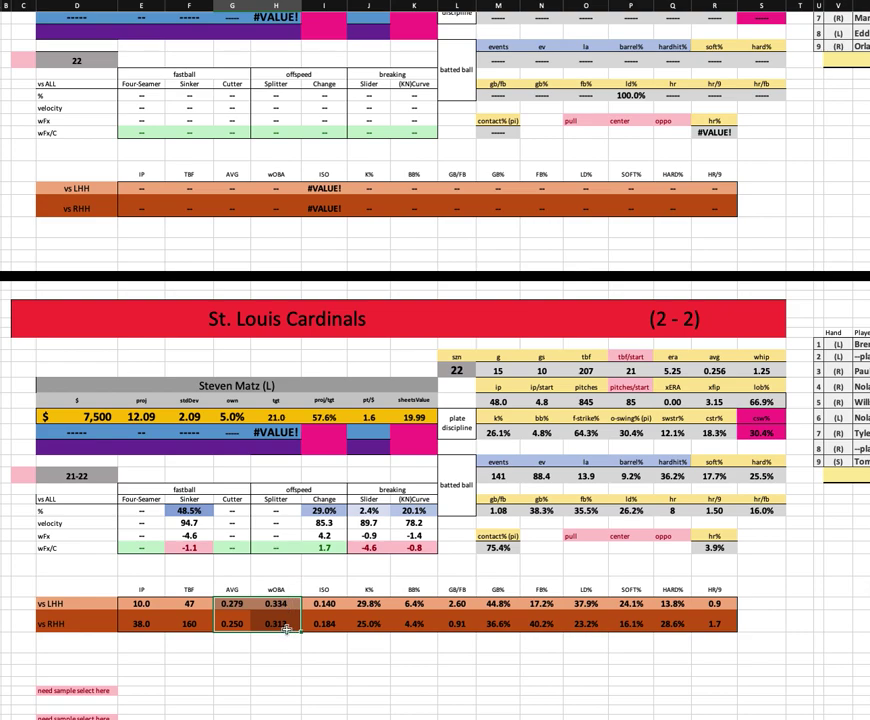
{"action": "left_click", "coordinate": [320, 624]}
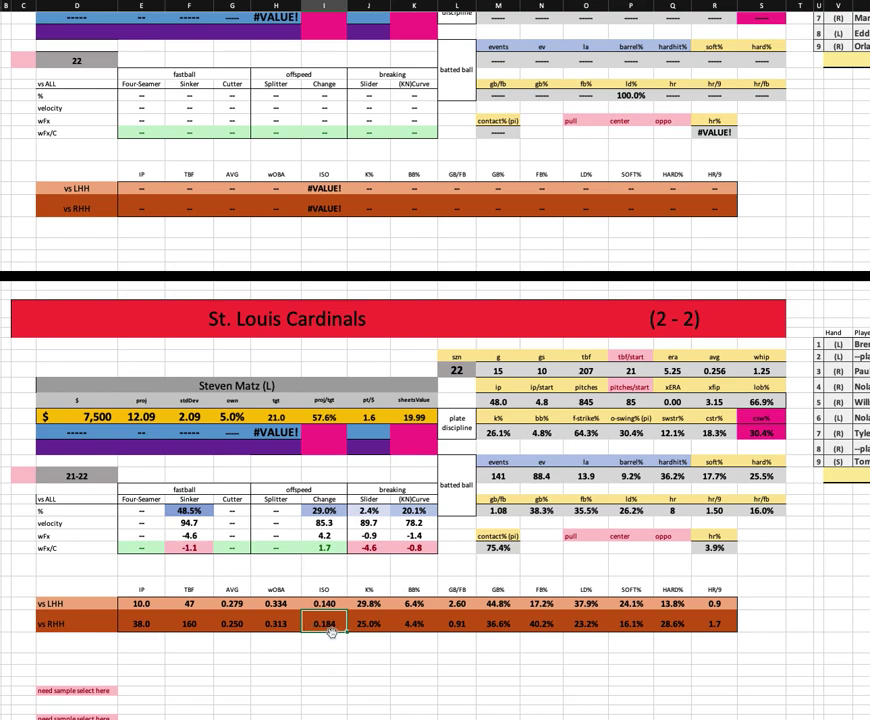
{"action": "key", "text": "ctrl+Right"}
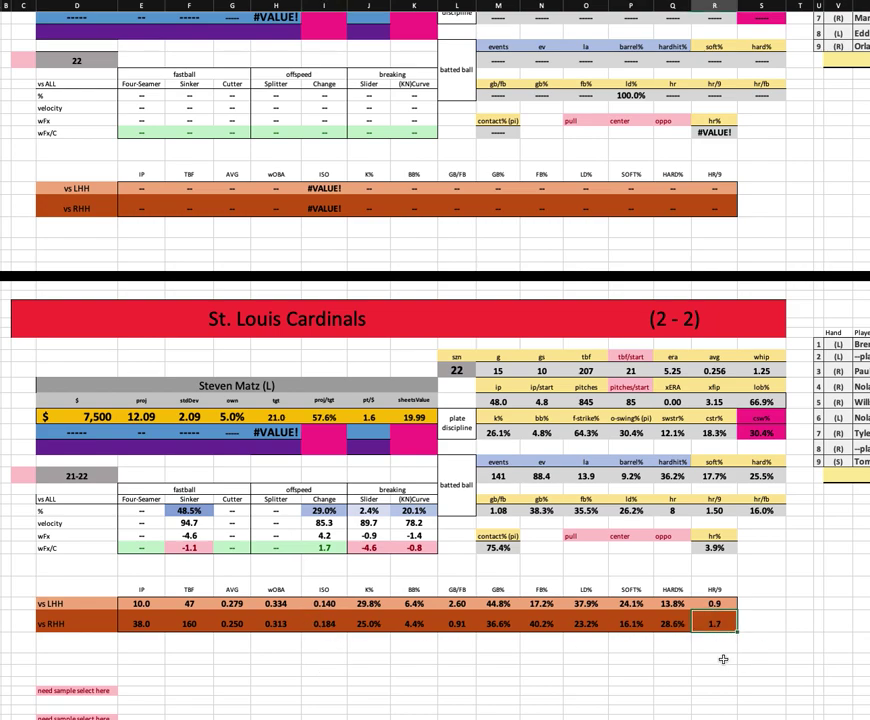
Step: Check the Cardinals starter's hard-hit rate against left-handed hitters, overall ground-ball to fly-ball ratio and strikeout rate
{"action": "left_click", "coordinate": [675, 604]}
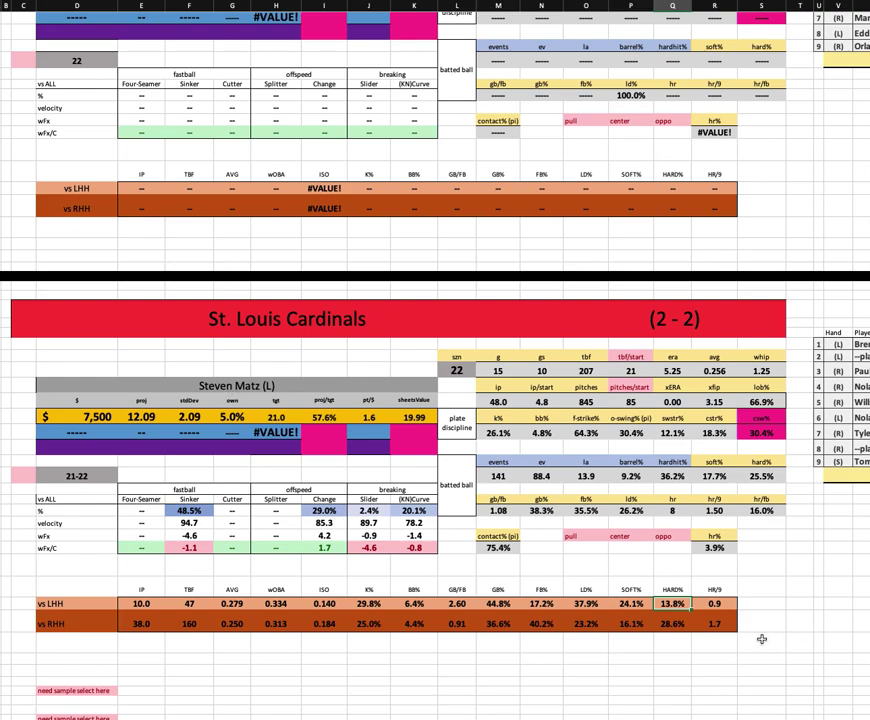
{"action": "left_click", "coordinate": [499, 511]}
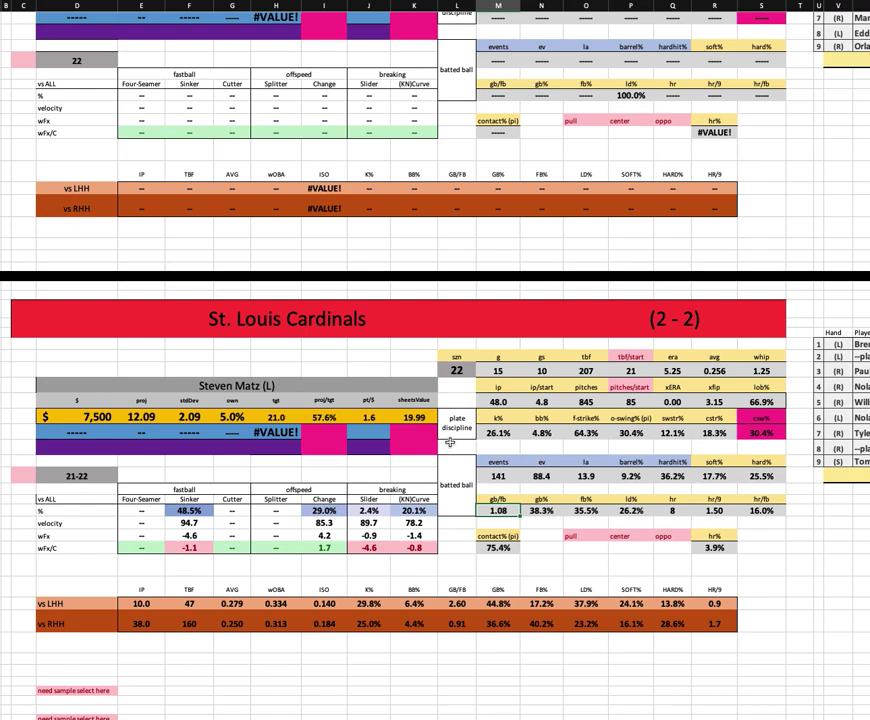
{"action": "left_click", "coordinate": [498, 433]}
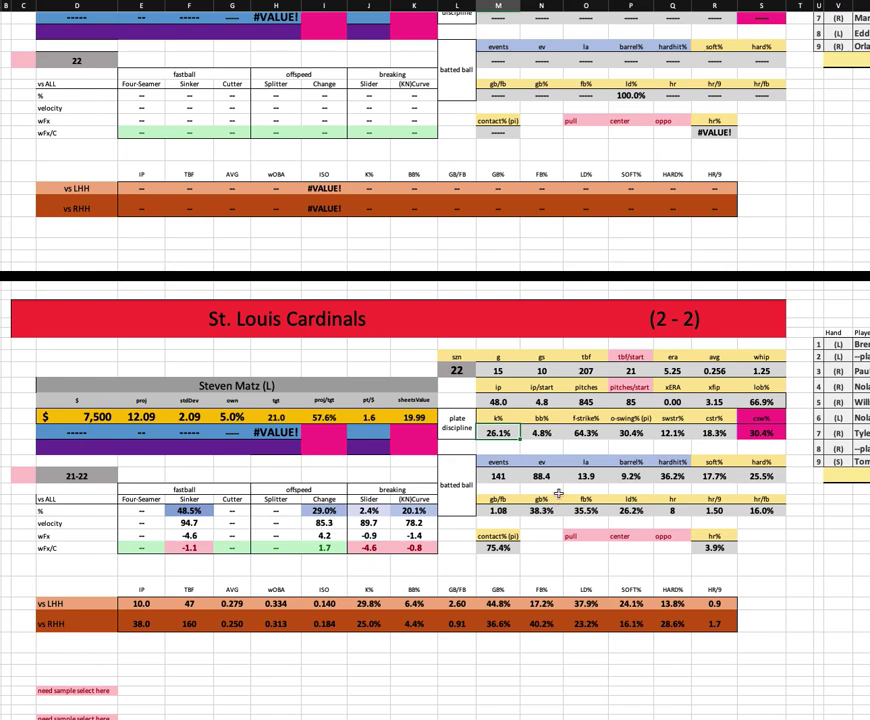
Step: Check the Cardinals starter's salary, projected ownership and projected points
{"action": "scroll", "coordinate": [557, 480], "scroll_direction": "up", "scroll_amount": 5}
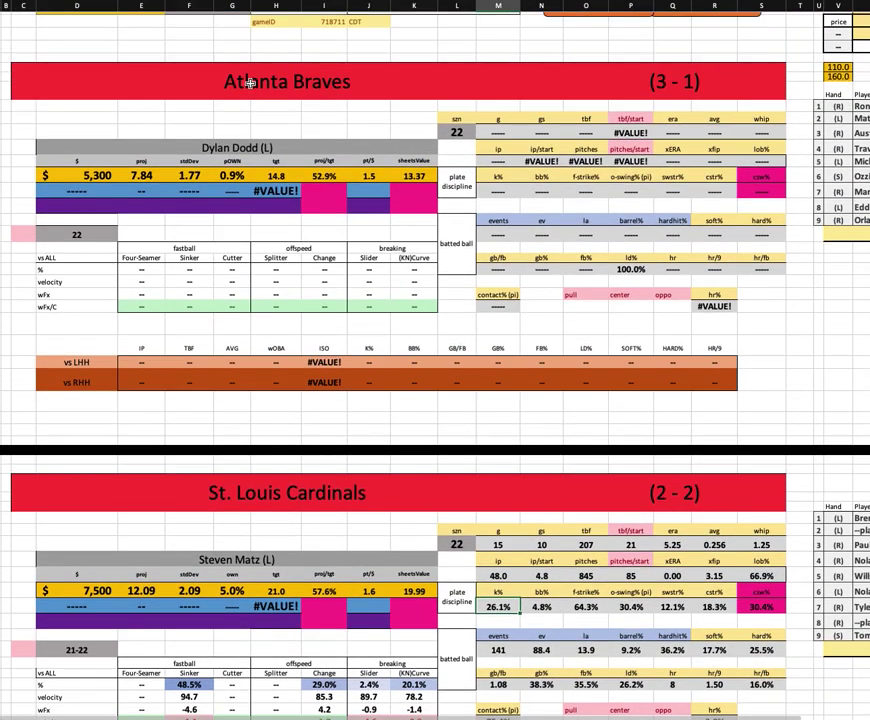
{"action": "left_click", "coordinate": [97, 590]}
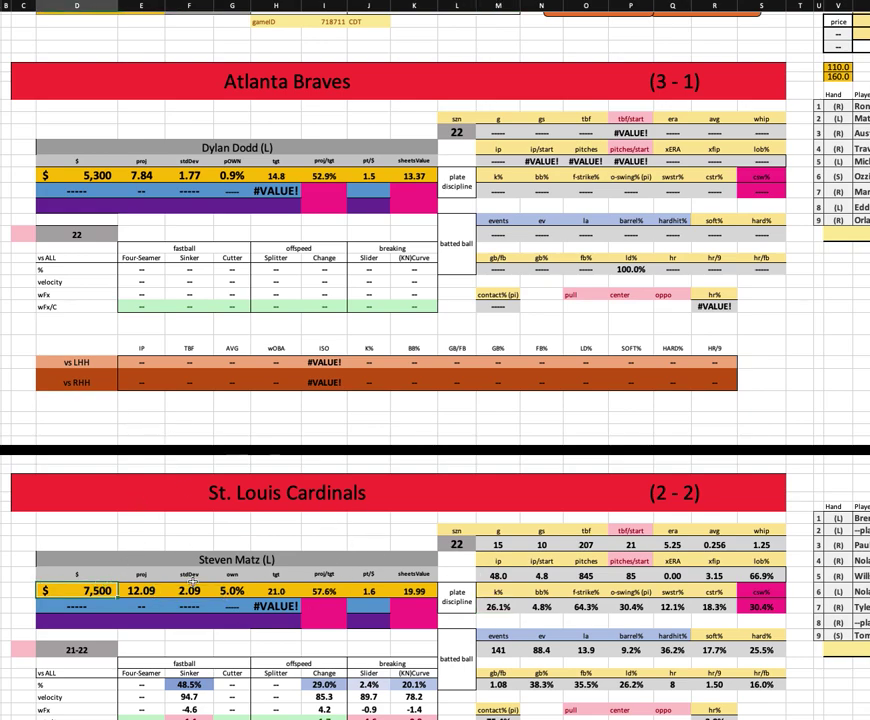
{"action": "left_click", "coordinate": [232, 590]}
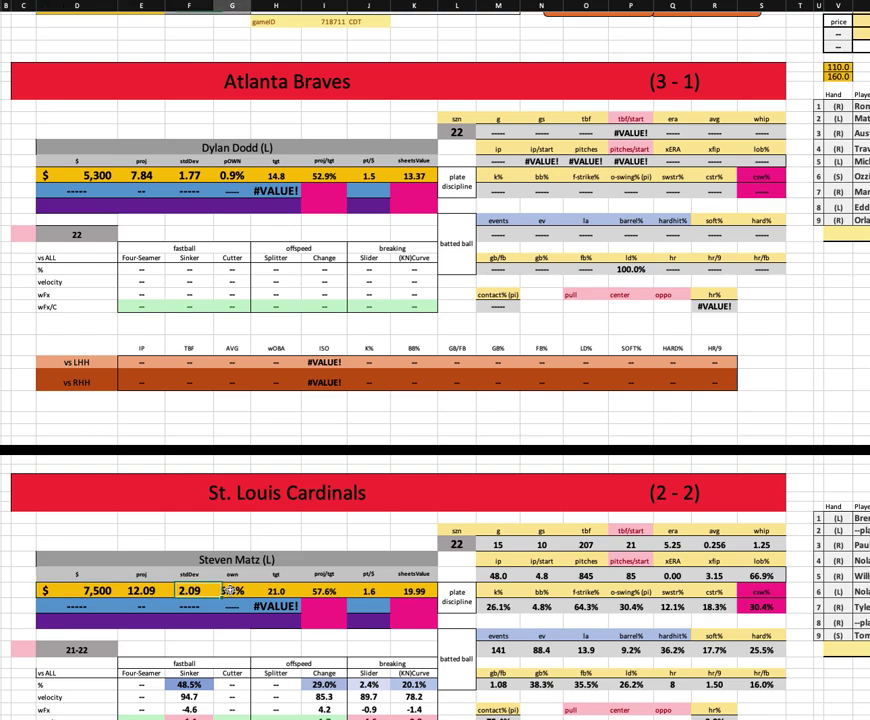
{"action": "left_click", "coordinate": [145, 591]}
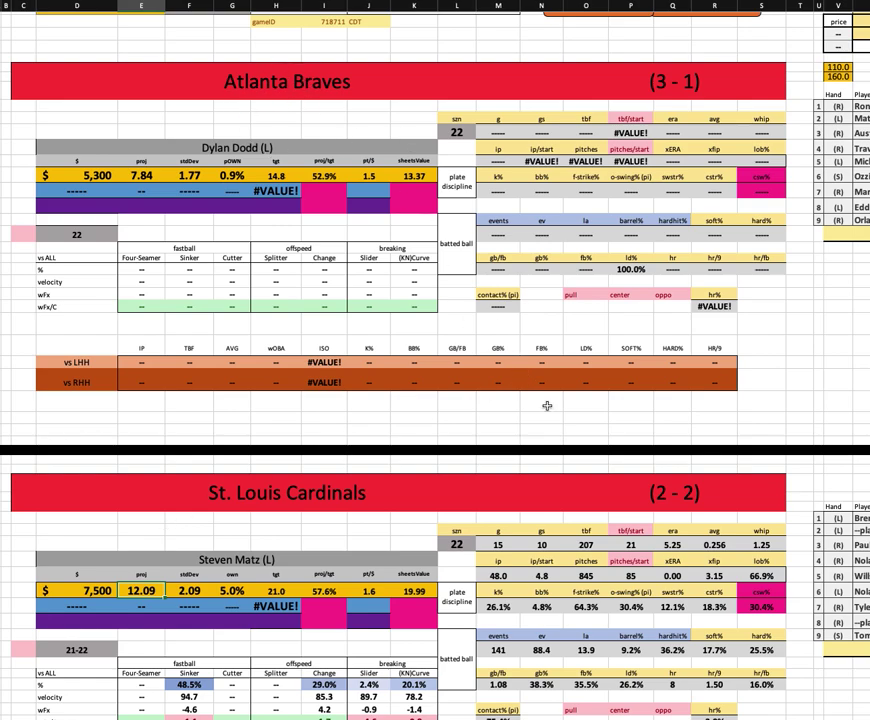
Step: Review the Braves' batting stats against left-handers from K% across to wOBA plus wRC+, and return to the Cardinals starter's stats
{"action": "scroll", "coordinate": [640, 428], "scroll_direction": "right", "scroll_amount": 5}
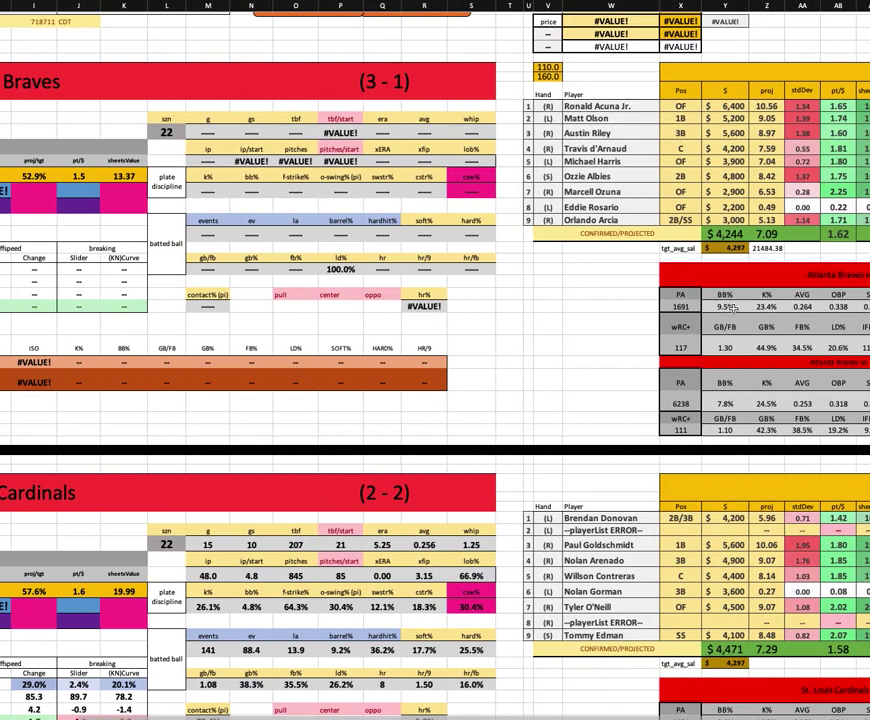
{"action": "left_click", "coordinate": [765, 306]}
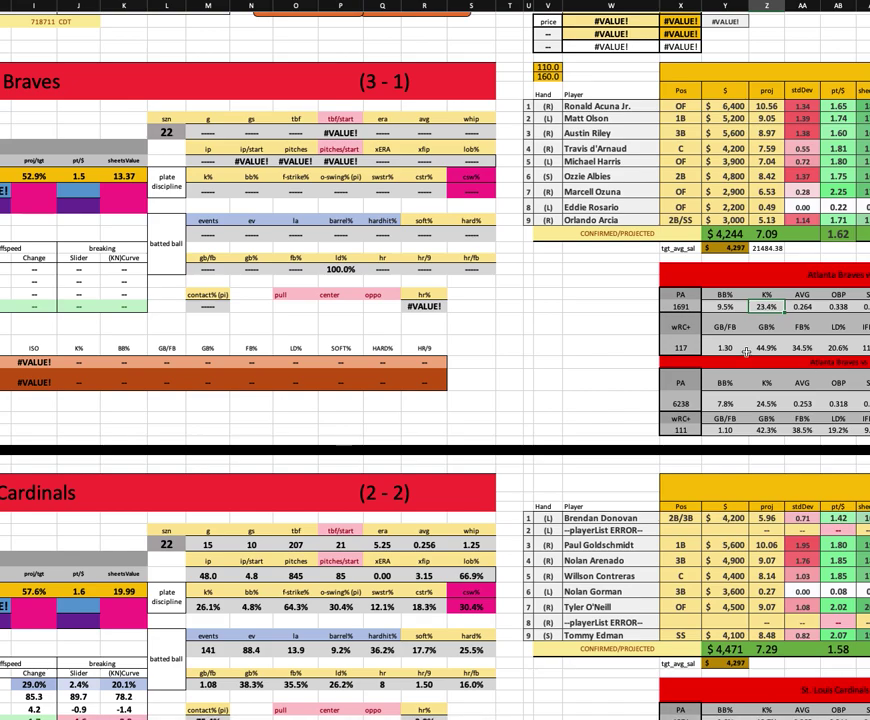
{"action": "key", "text": "Right"}
{"action": "key", "text": "Right"}
{"action": "key", "text": "Right"}
{"action": "key", "text": "Right"}
{"action": "key", "text": "Right"}
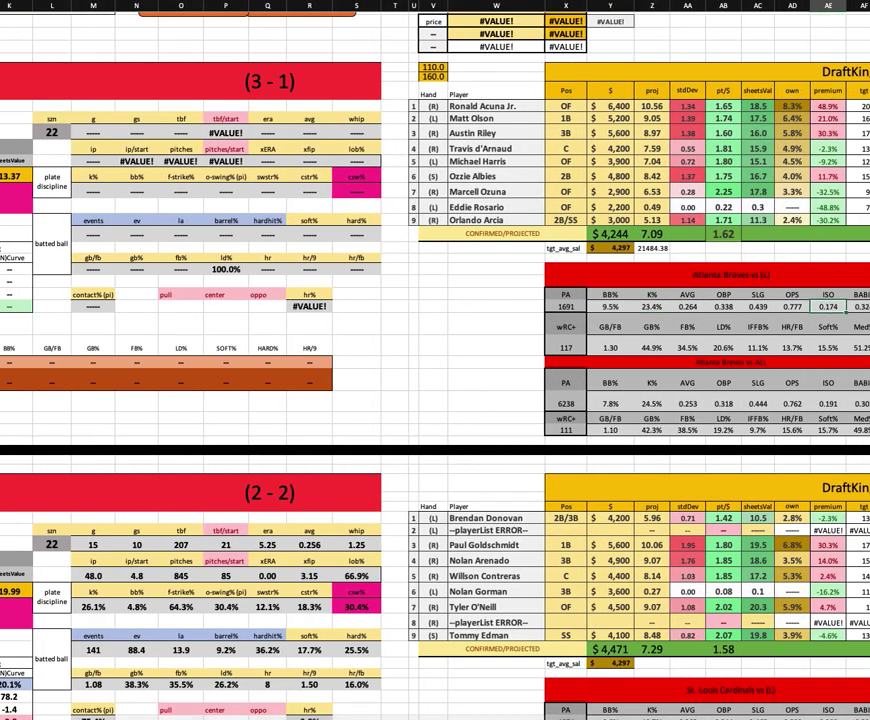
{"action": "key", "text": "Right"}
{"action": "key", "text": "Right"}
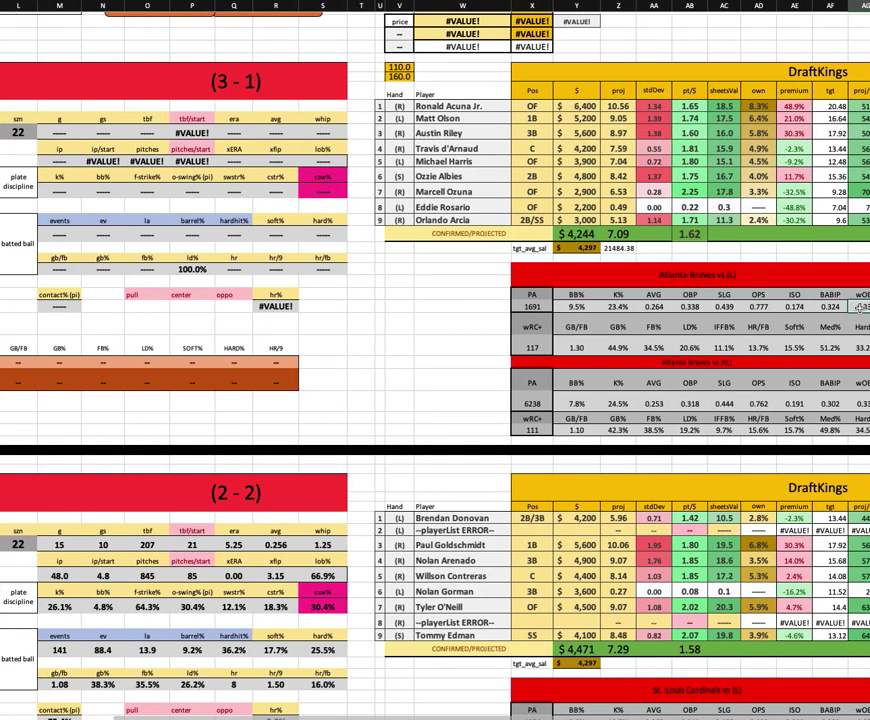
{"action": "left_click", "coordinate": [534, 346]}
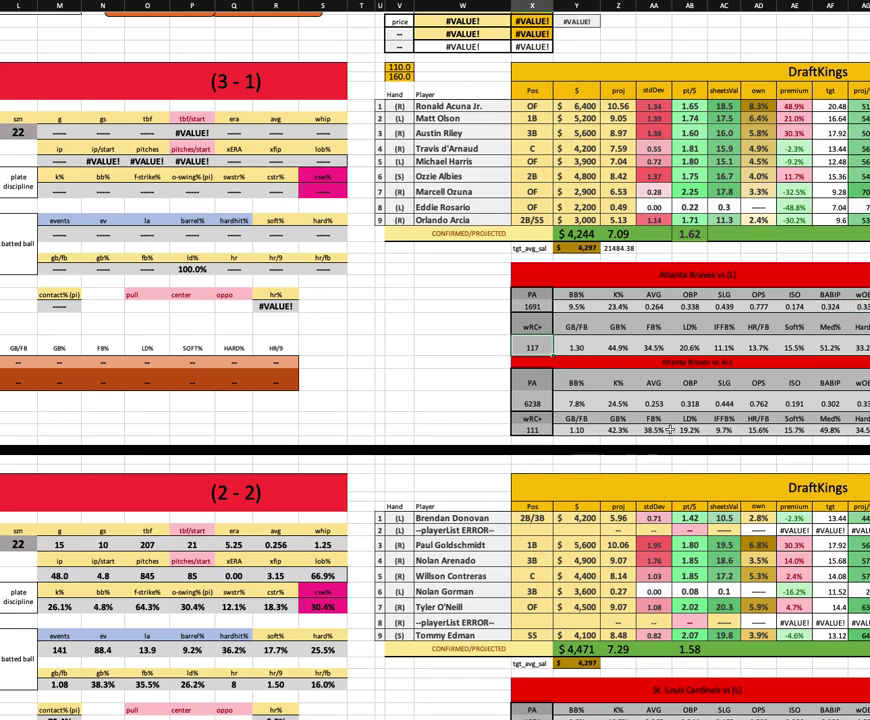
{"action": "scroll", "coordinate": [797, 332], "scroll_direction": "left", "scroll_amount": 10}
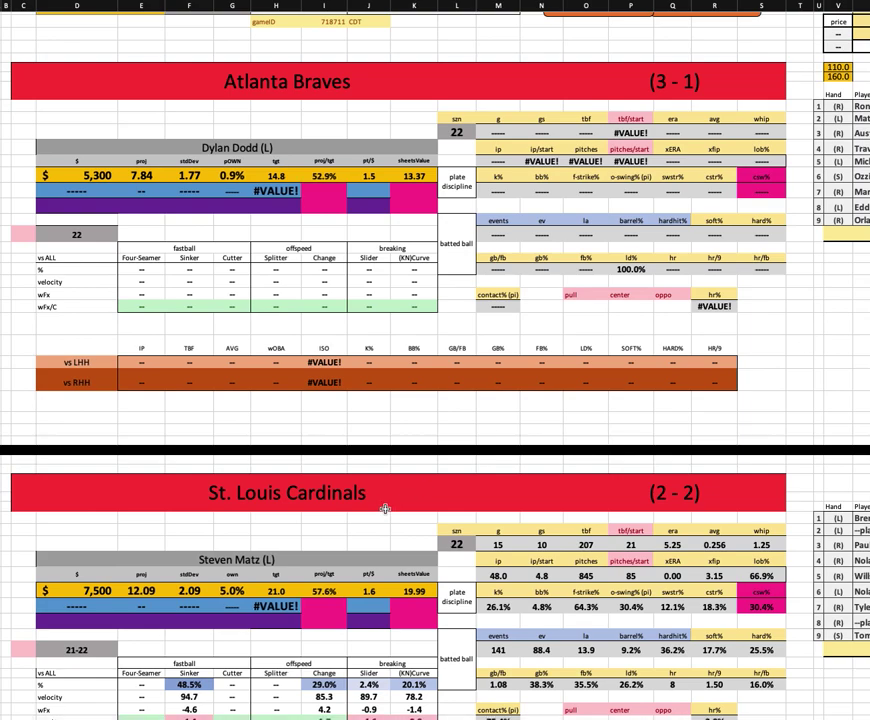
{"action": "scroll", "coordinate": [370, 480], "scroll_direction": "down", "scroll_amount": 3}
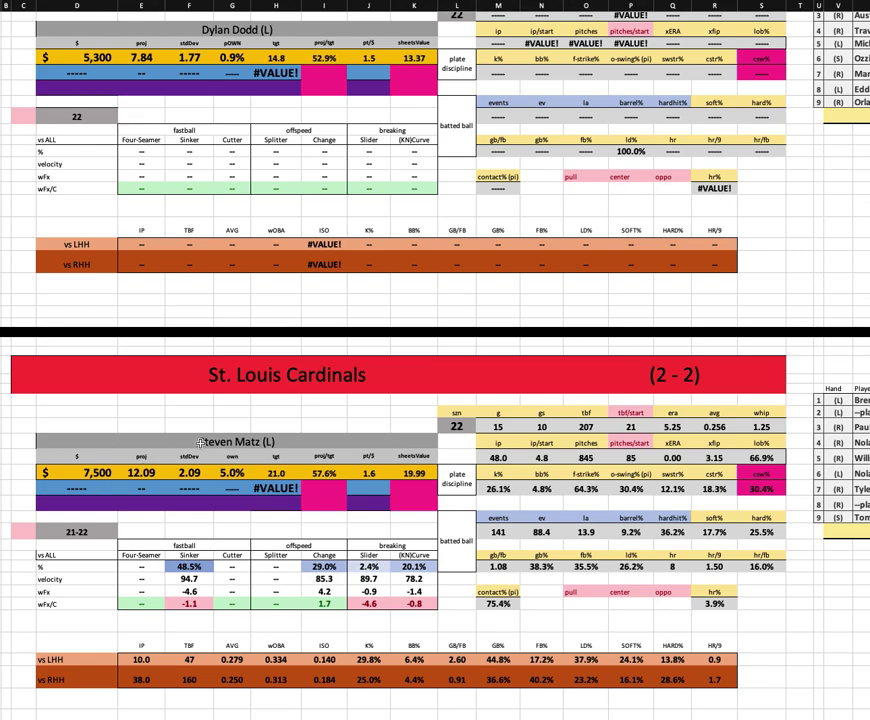
Step: Recheck the Cardinals starter's salary and projected ownership, and switch the matchup sheet to BAL@TEX
{"action": "left_click", "coordinate": [75, 472]}
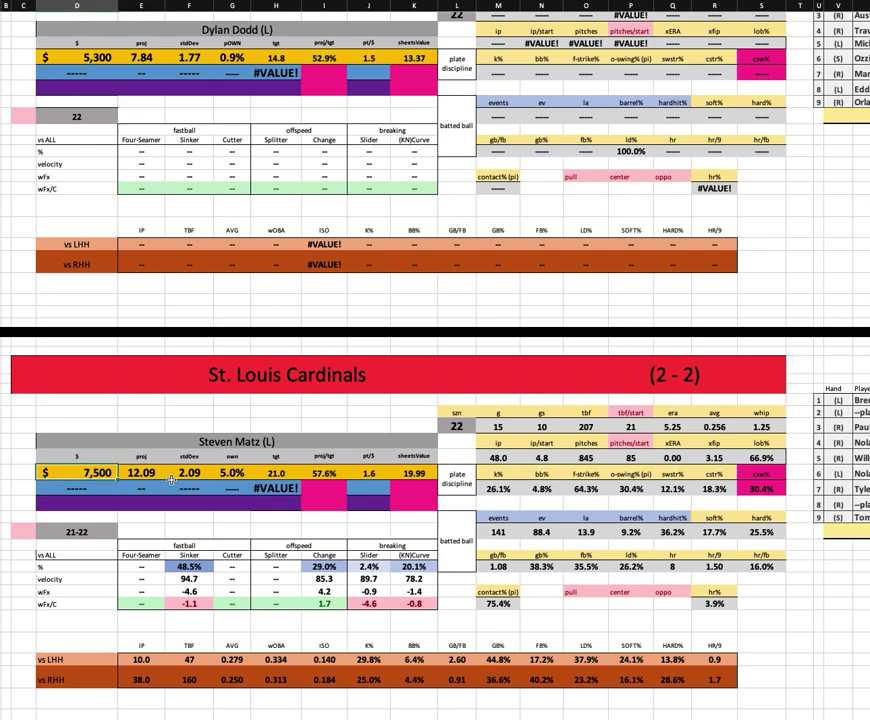
{"action": "left_click", "coordinate": [238, 471]}
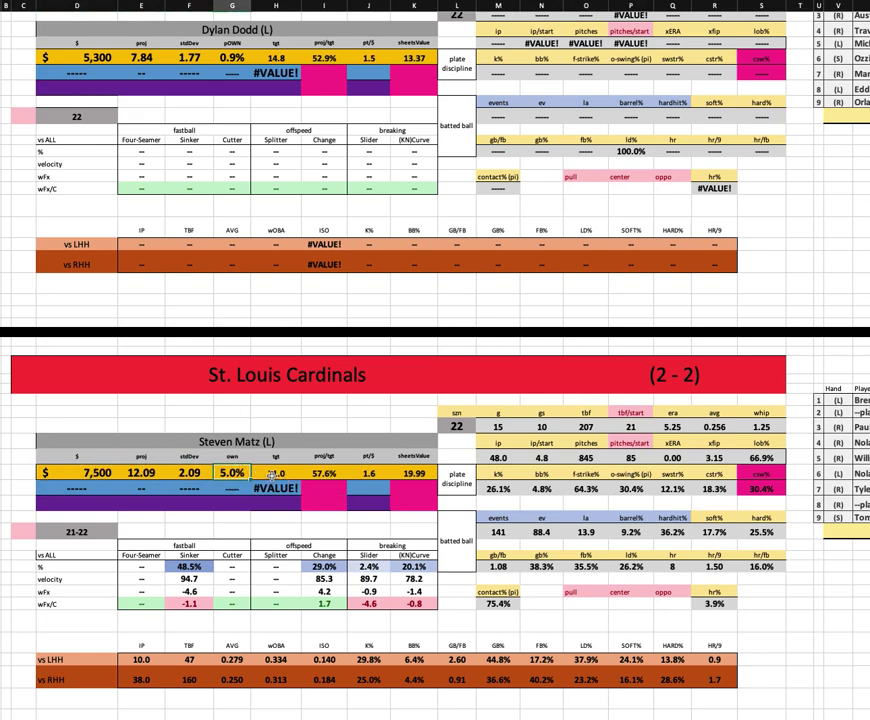
{"action": "scroll", "coordinate": [288, 488], "scroll_direction": "up", "scroll_amount": 5}
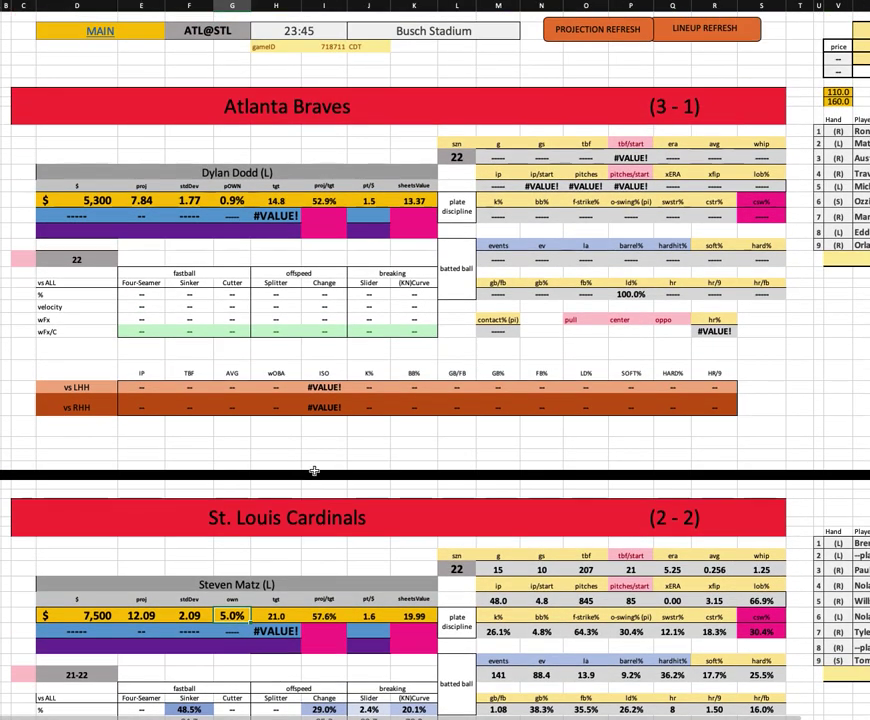
{"action": "left_click", "coordinate": [208, 31]}
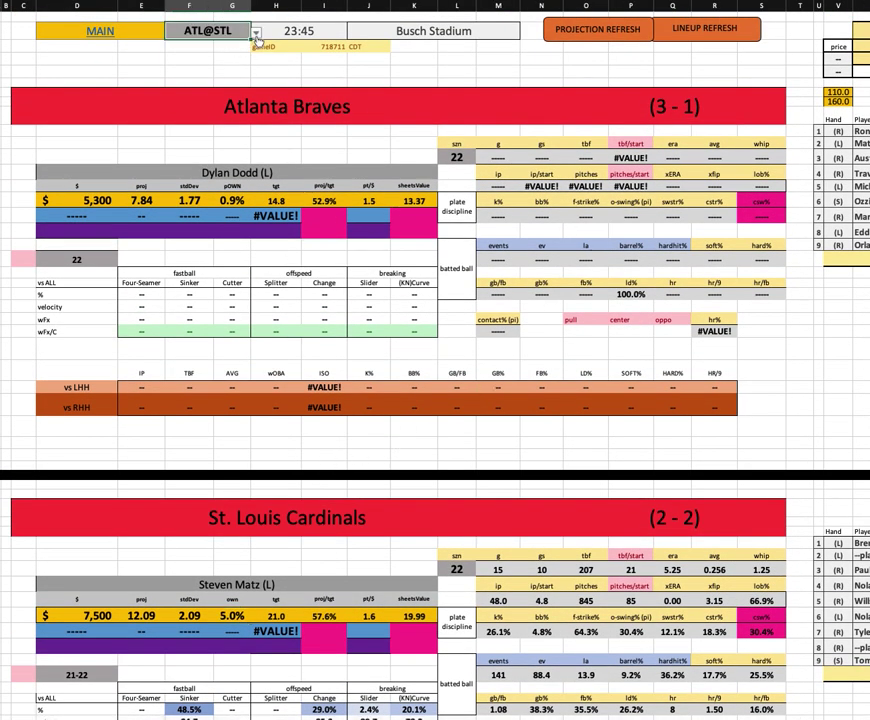
{"action": "key", "text": "alt+Down"}
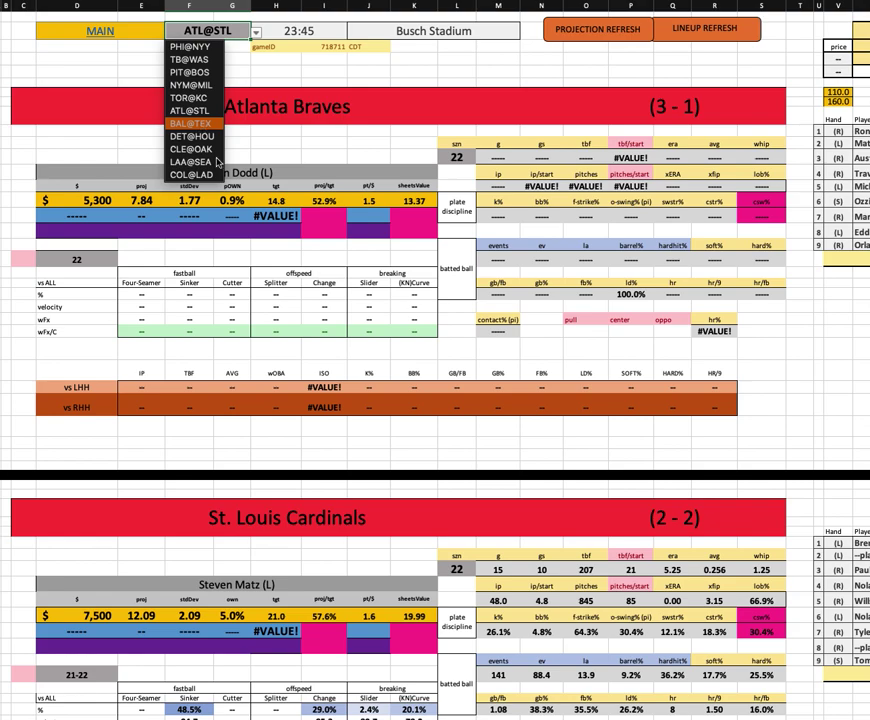
{"action": "key", "text": "Return"}
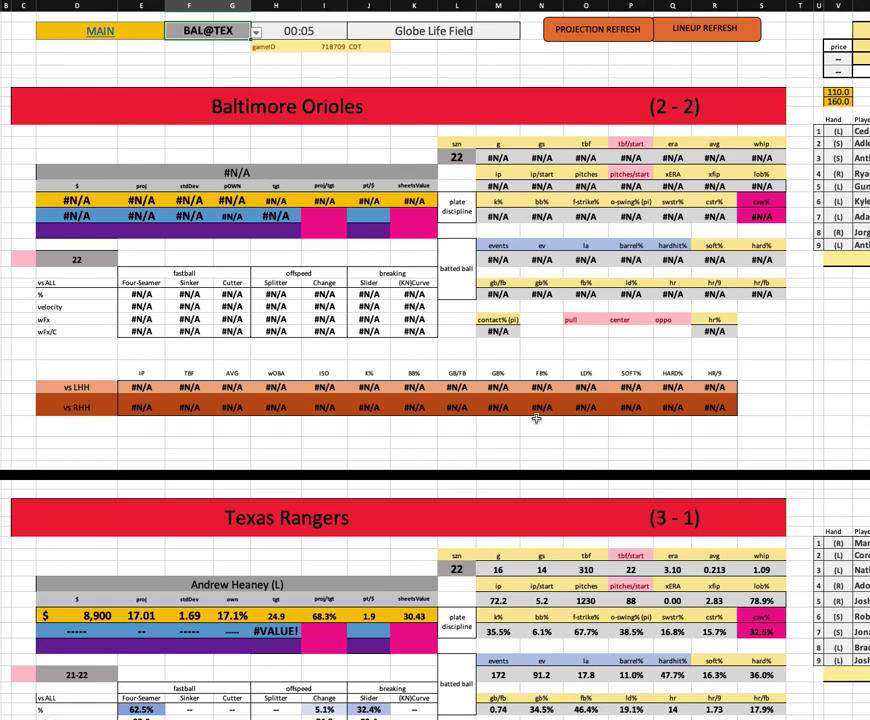
Step: Look over the Orioles and Rangers lineups with their salaries, and bring the Rangers starter's stats and handedness splits into view
{"action": "scroll", "coordinate": [545, 414], "scroll_direction": "right", "scroll_amount": 3}
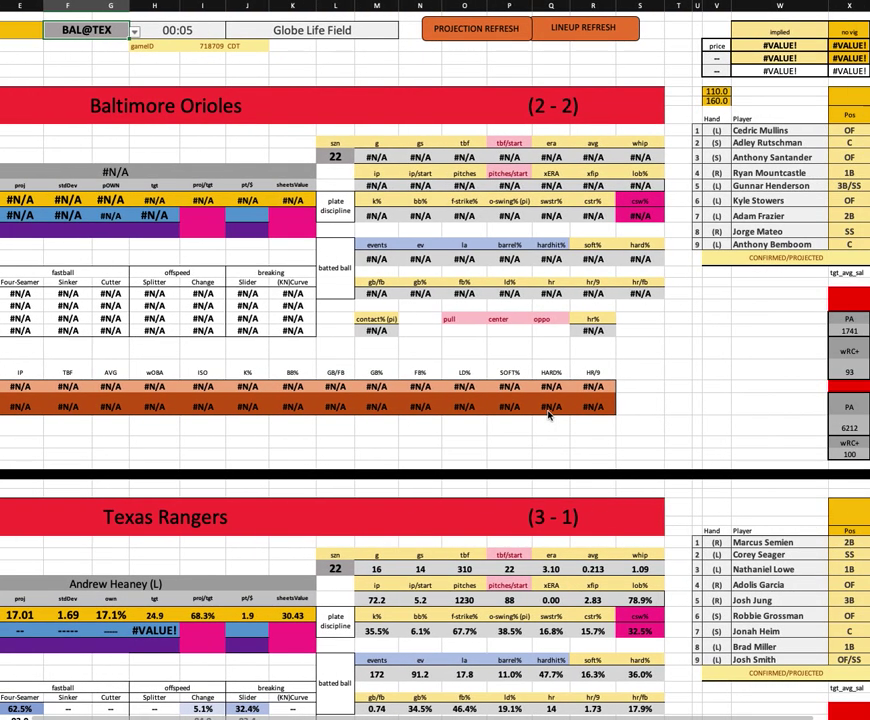
{"action": "scroll", "coordinate": [549, 416], "scroll_direction": "right", "scroll_amount": 3}
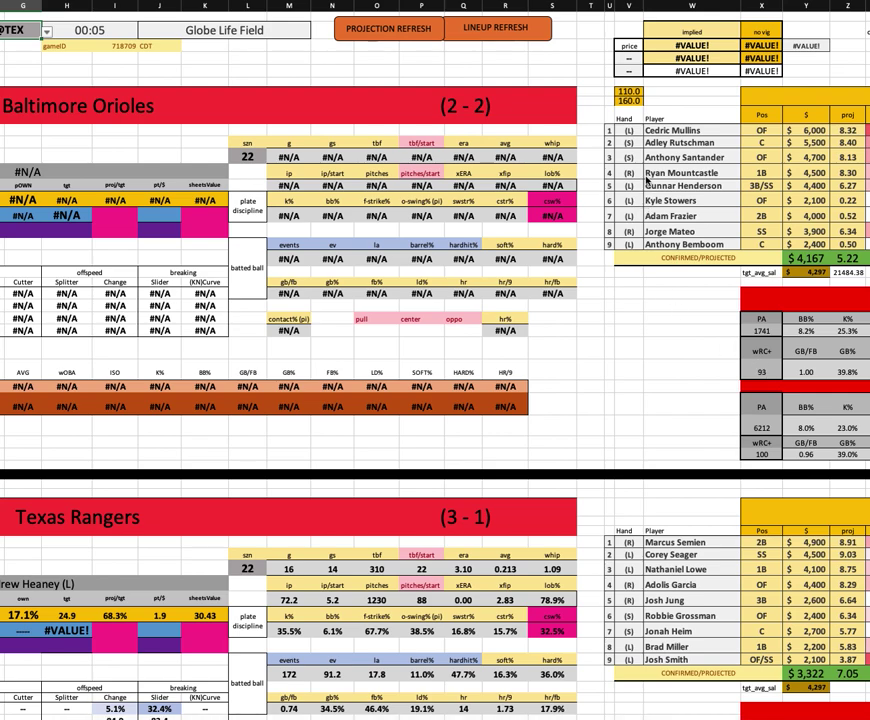
{"action": "scroll", "coordinate": [588, 531], "scroll_direction": "left", "scroll_amount": 5}
{"action": "left_click", "coordinate": [279, 590]}
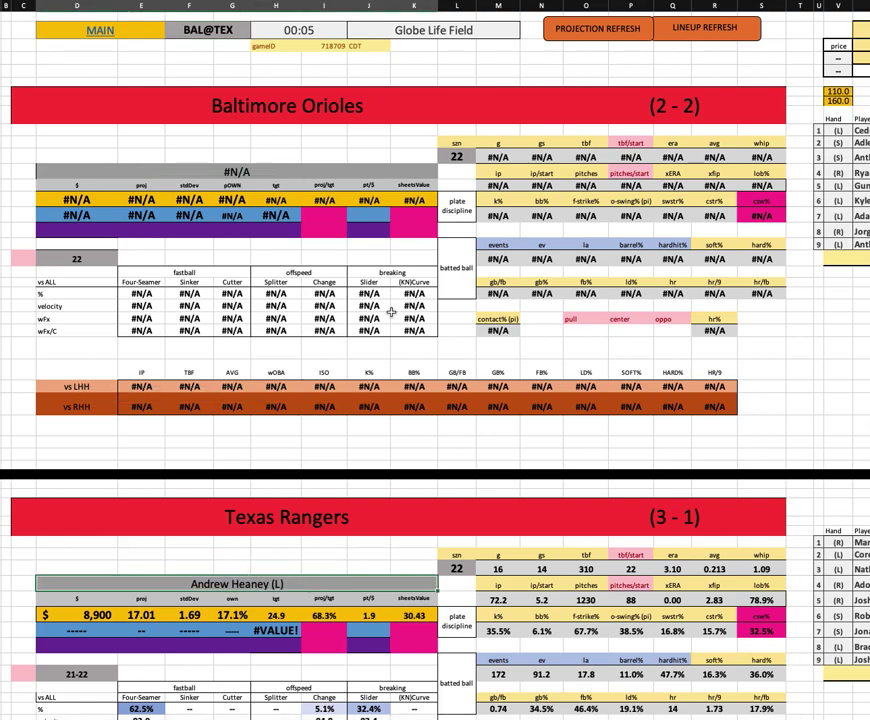
{"action": "scroll", "coordinate": [500, 515], "scroll_direction": "down", "scroll_amount": 3}
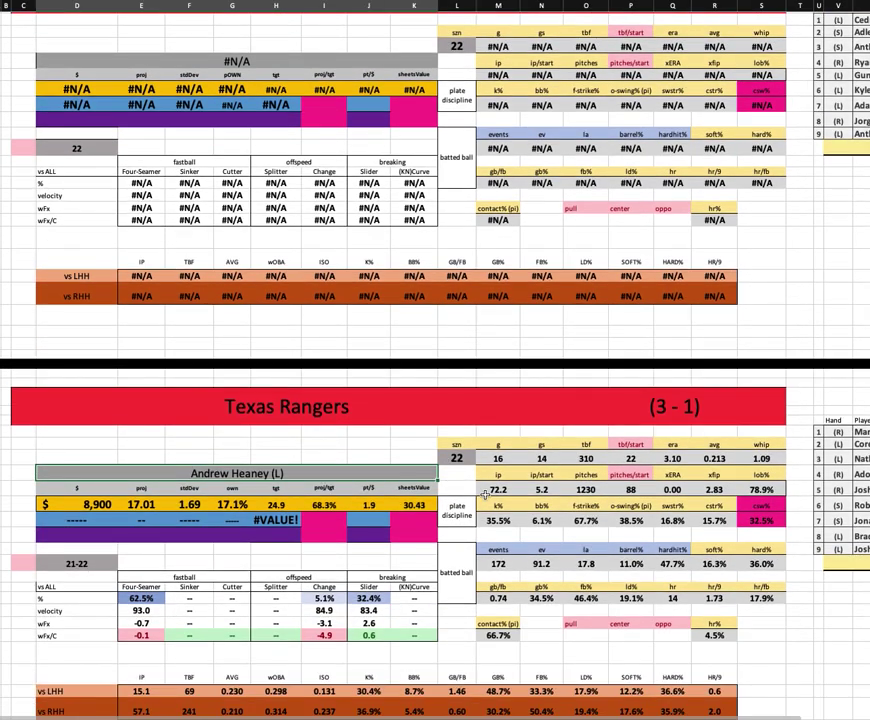
{"action": "scroll", "coordinate": [509, 473], "scroll_direction": "down", "scroll_amount": 1}
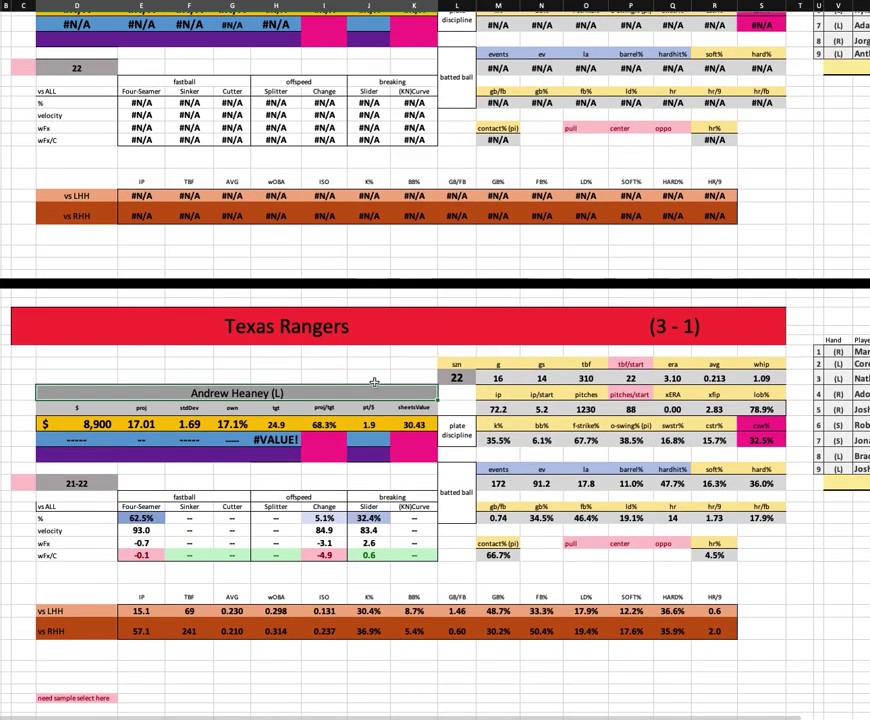